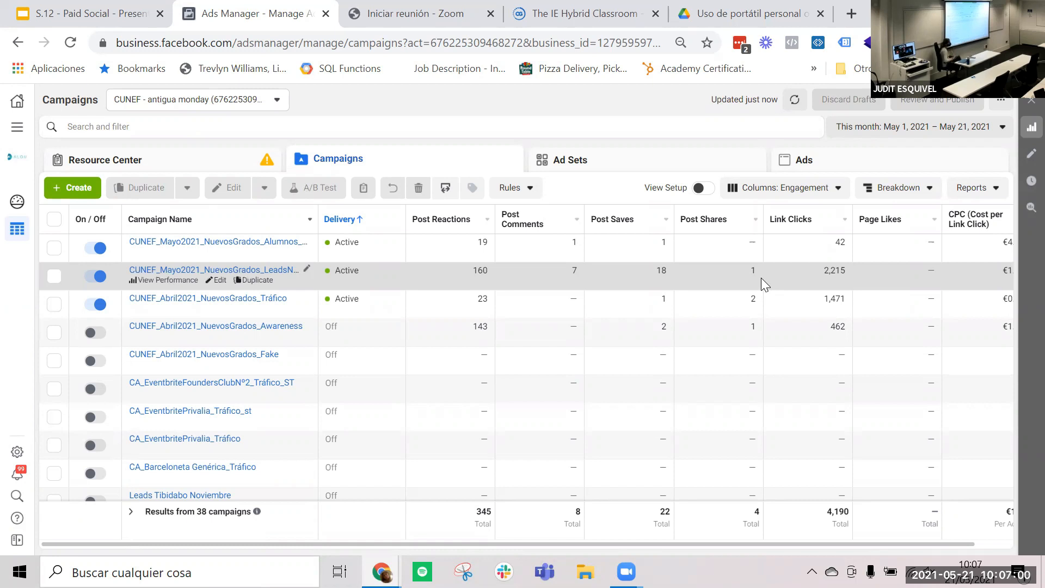
- Open the column customization for the campaigns table
left_click(805, 188)
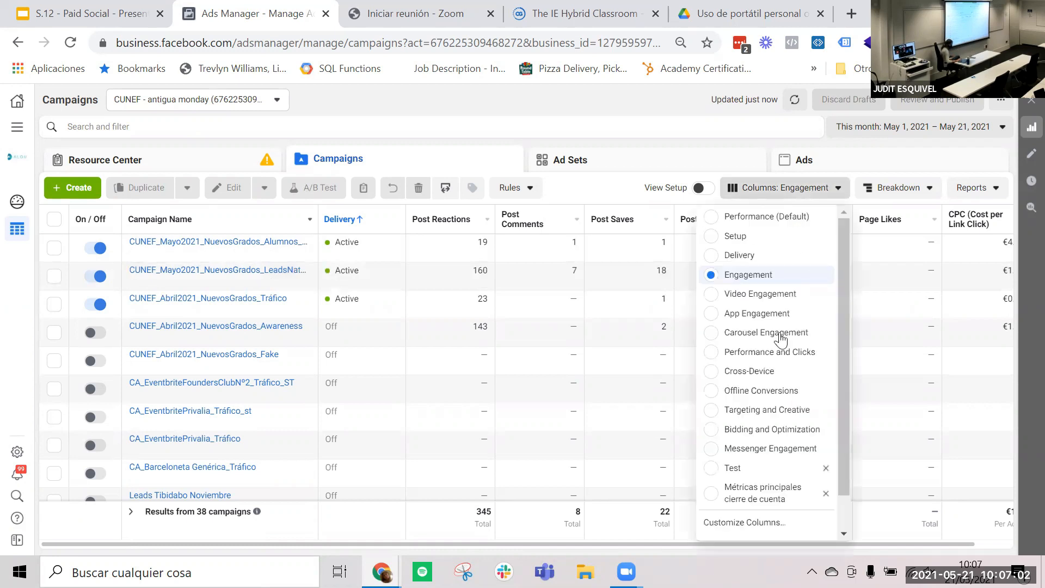
scroll(762, 429, "down", 1)
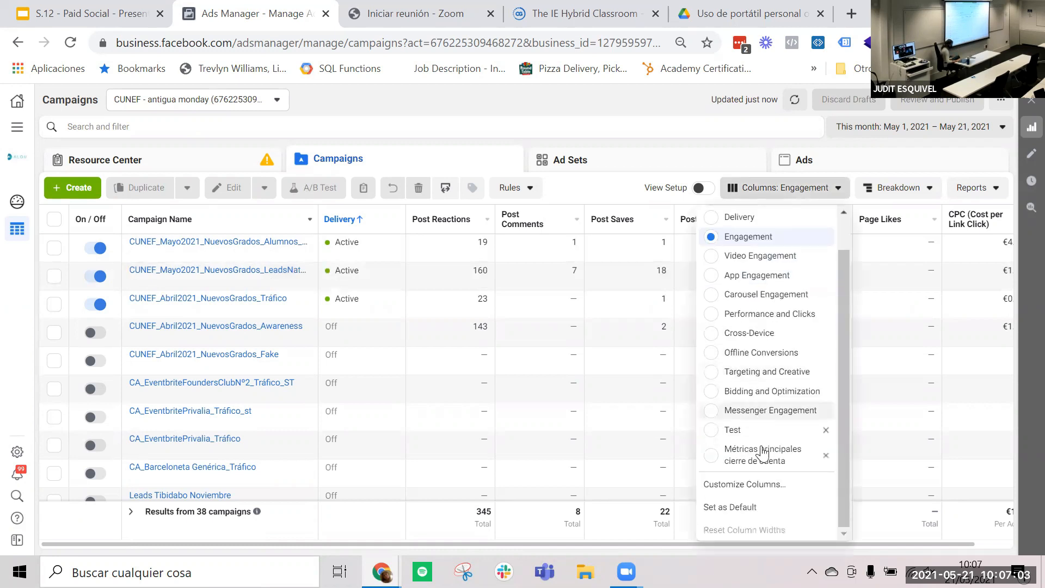
left_click(764, 489)
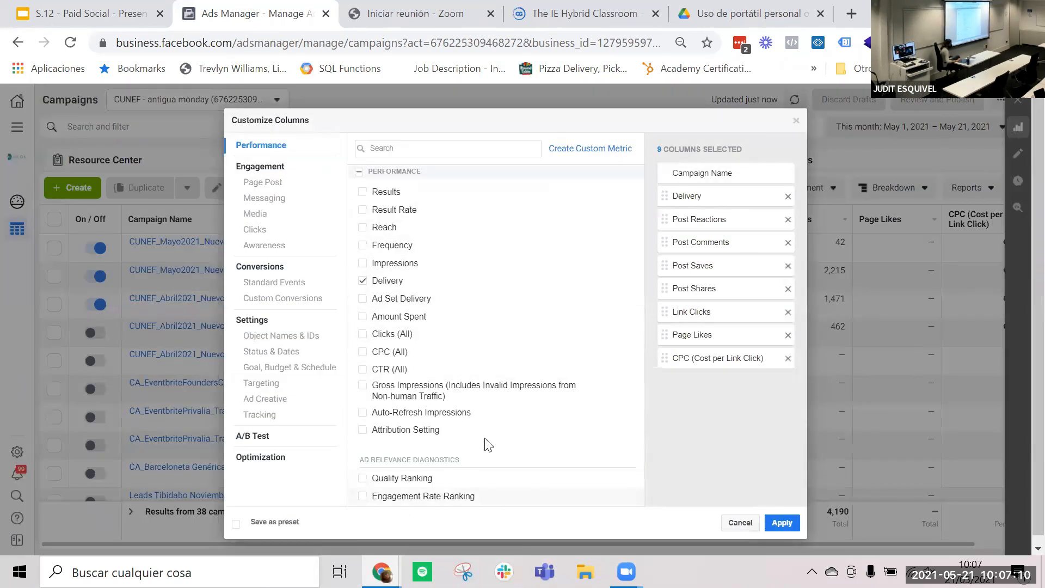
mouse_move(577, 375)
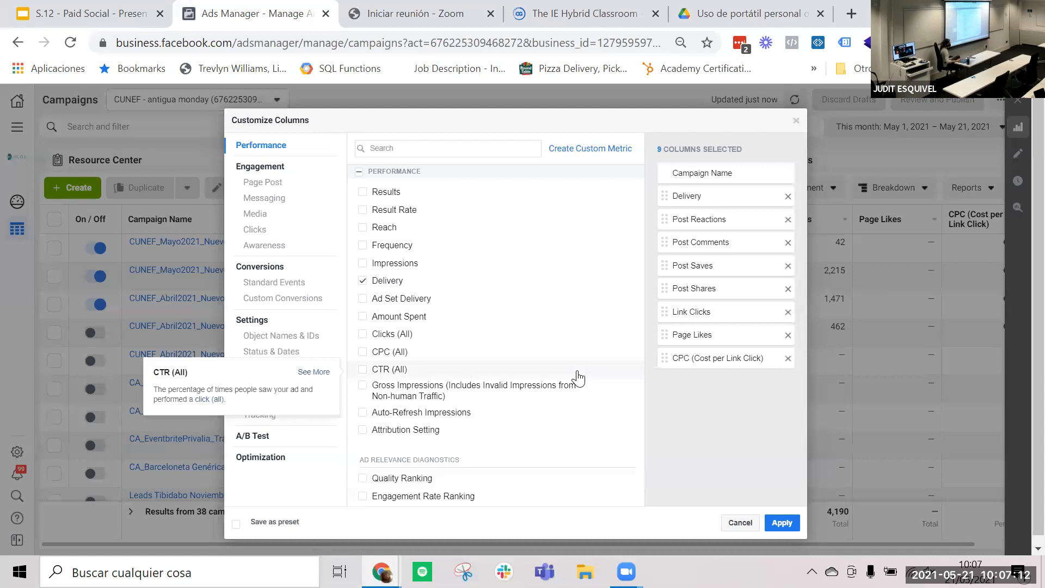
mouse_move(601, 351)
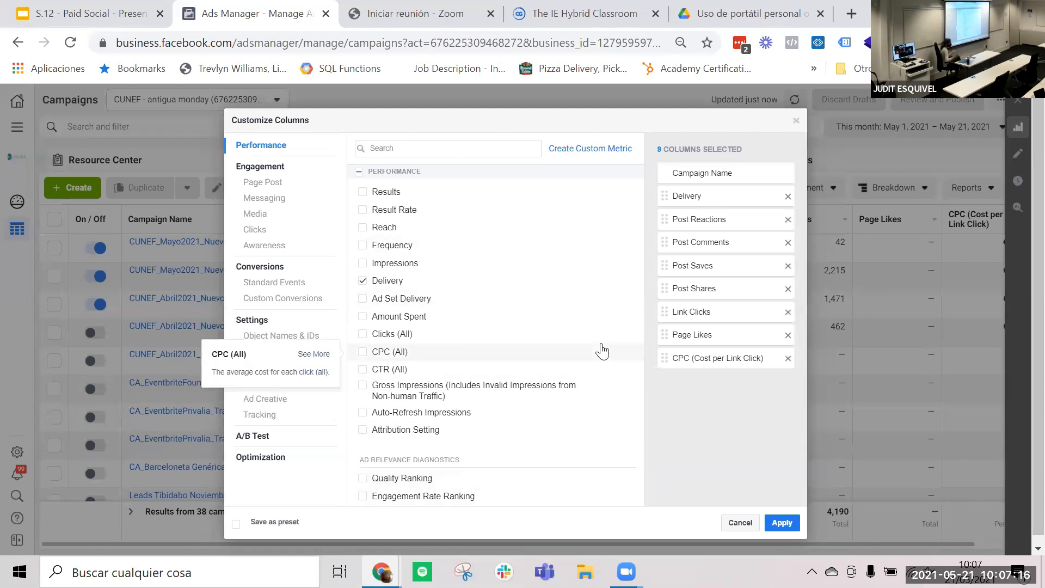
- Remove every selected column except Campaign Name, including Delivery, the post metrics, Link Clicks, Page Likes and CPC (Cost per Link Click)
left_click(787, 359)
left_click(788, 335)
left_click(787, 312)
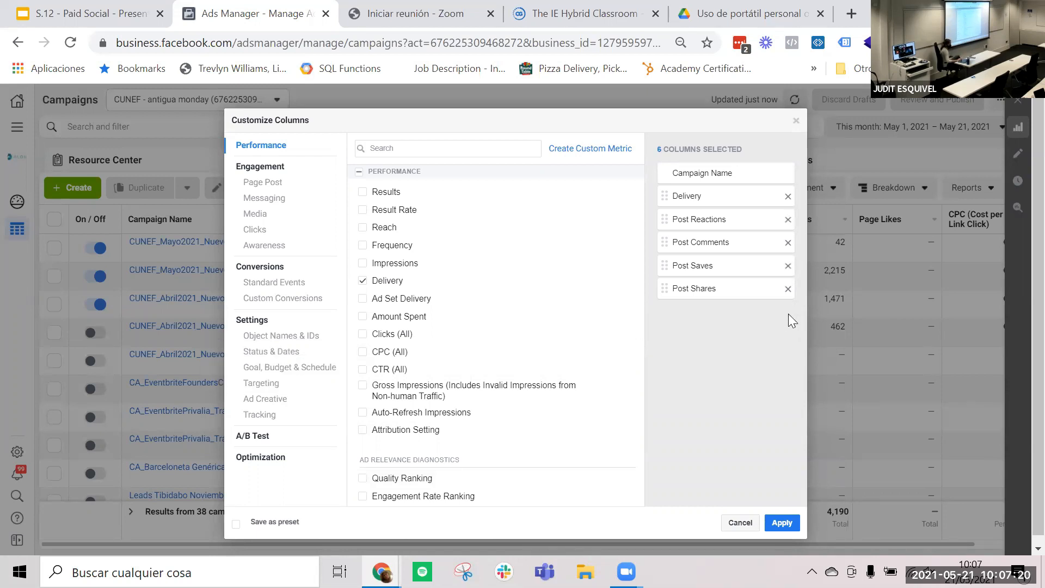
left_click(788, 288)
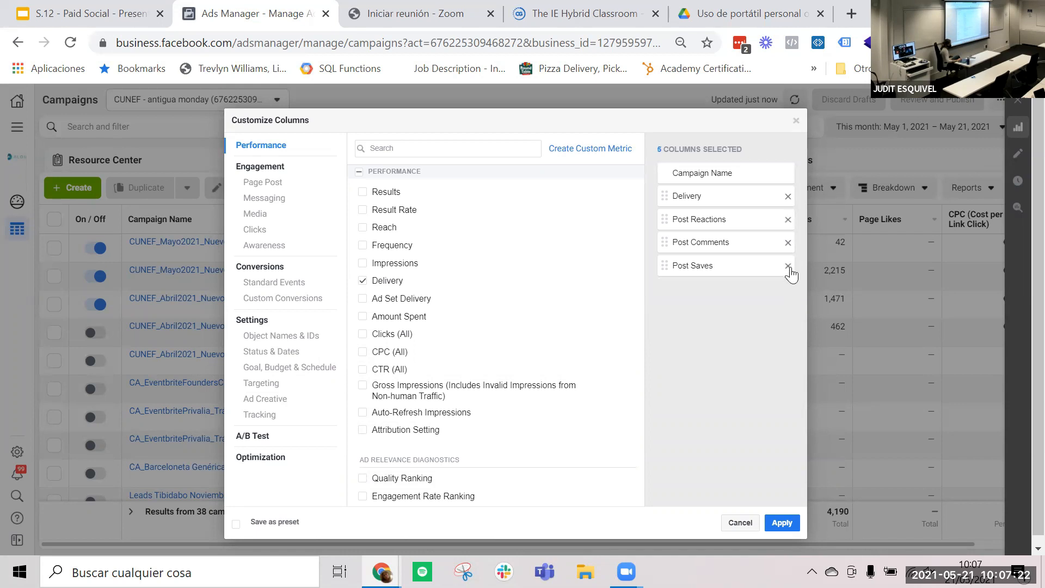
left_click(787, 266)
left_click(788, 243)
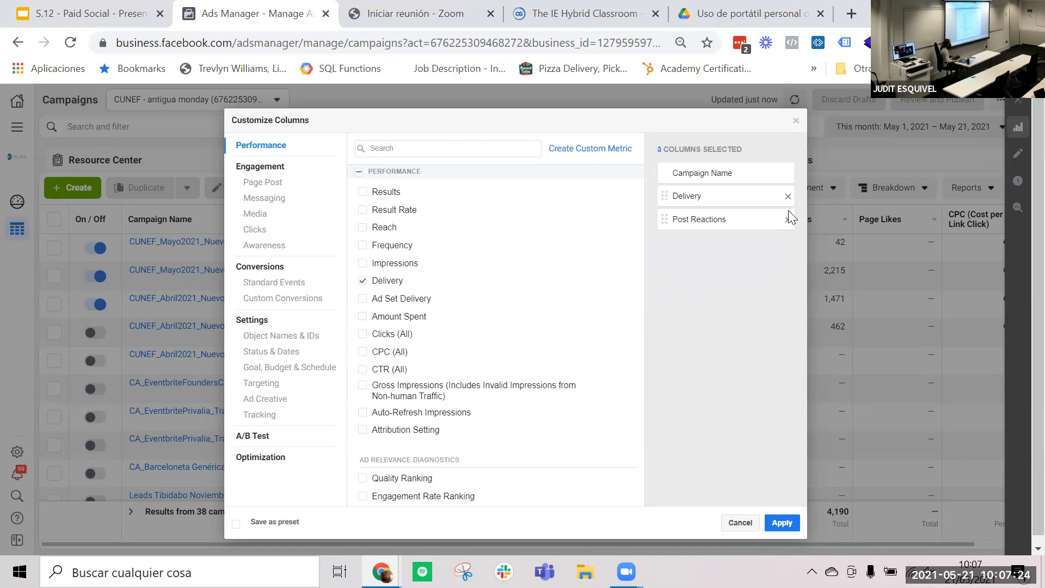
left_click(787, 219)
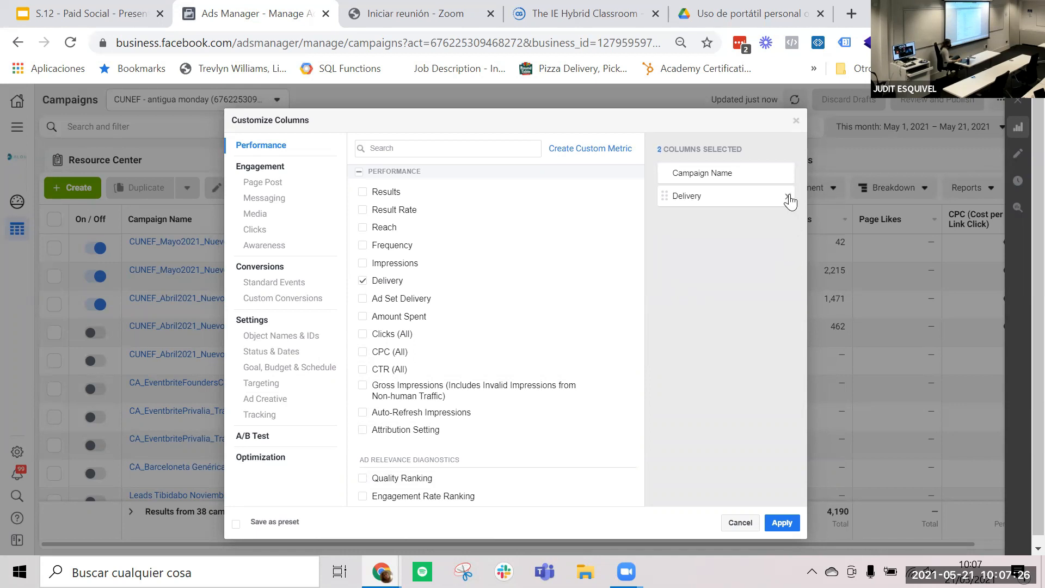
left_click(788, 196)
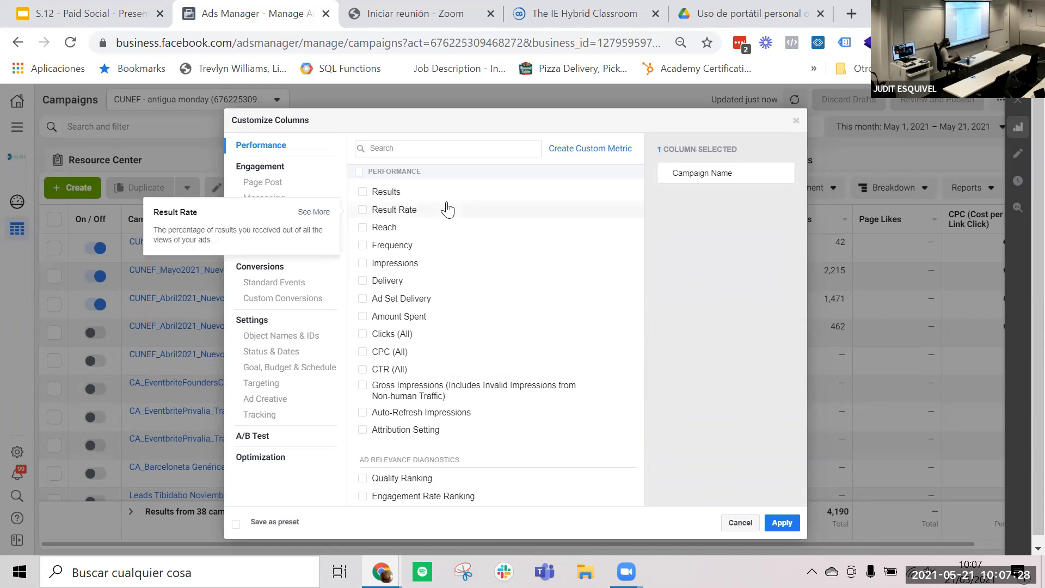
- Search the available column metrics for "amount", "inter" and "post", and clear the search
left_click(404, 152)
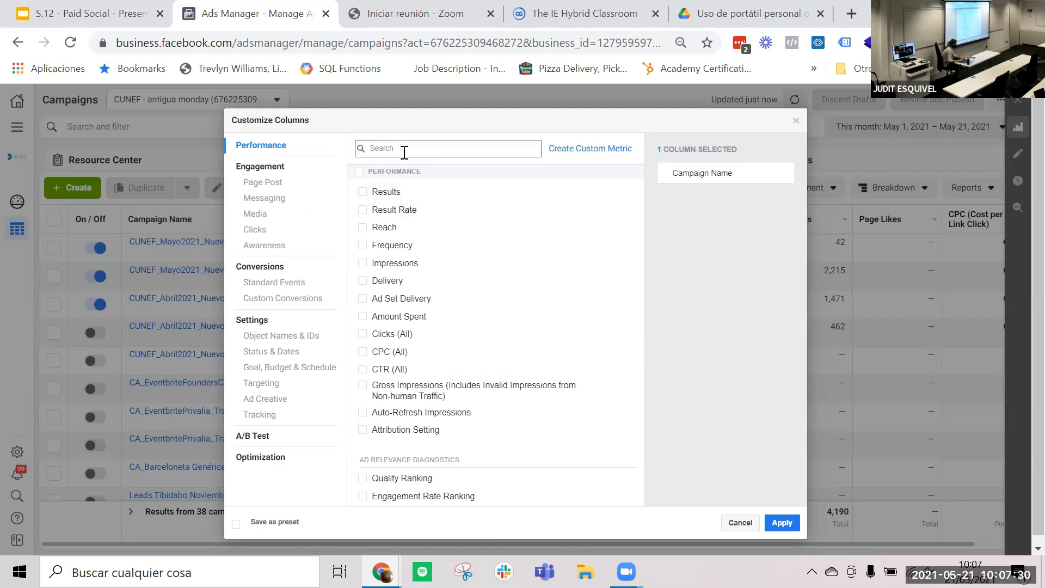
type("amount")
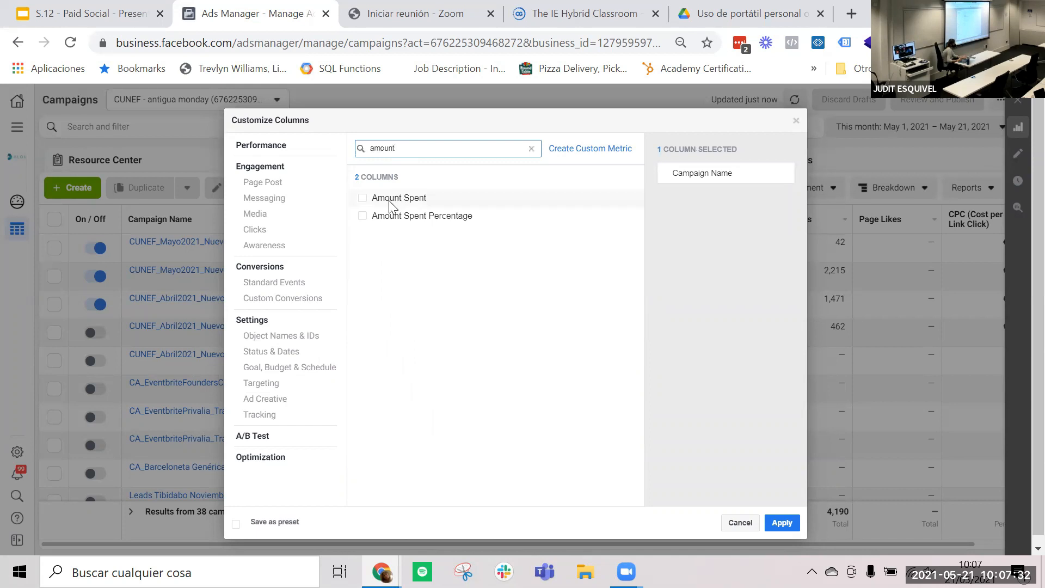
double_click(387, 148)
key("BackSpace")
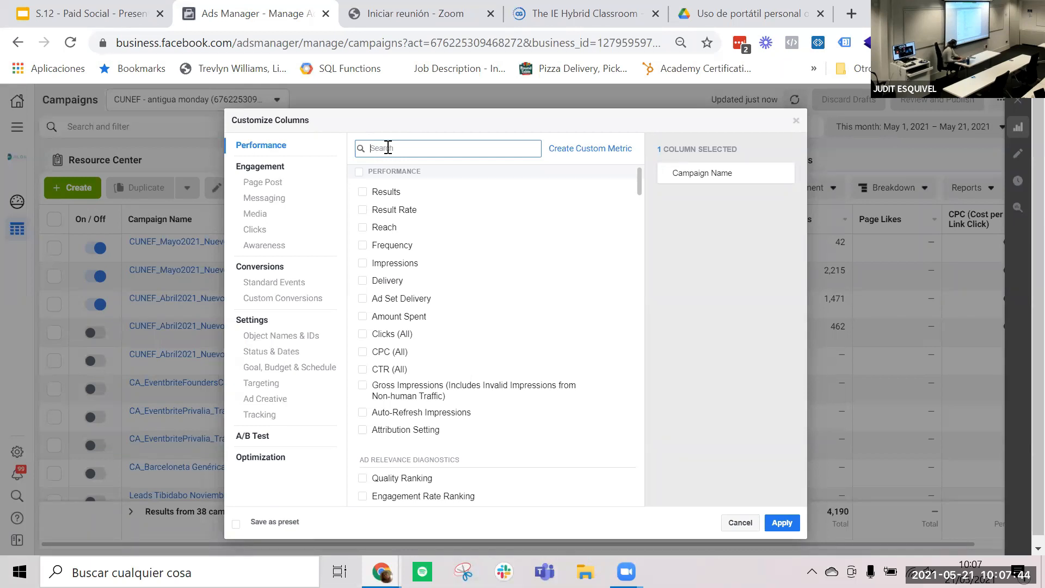
type("inter")
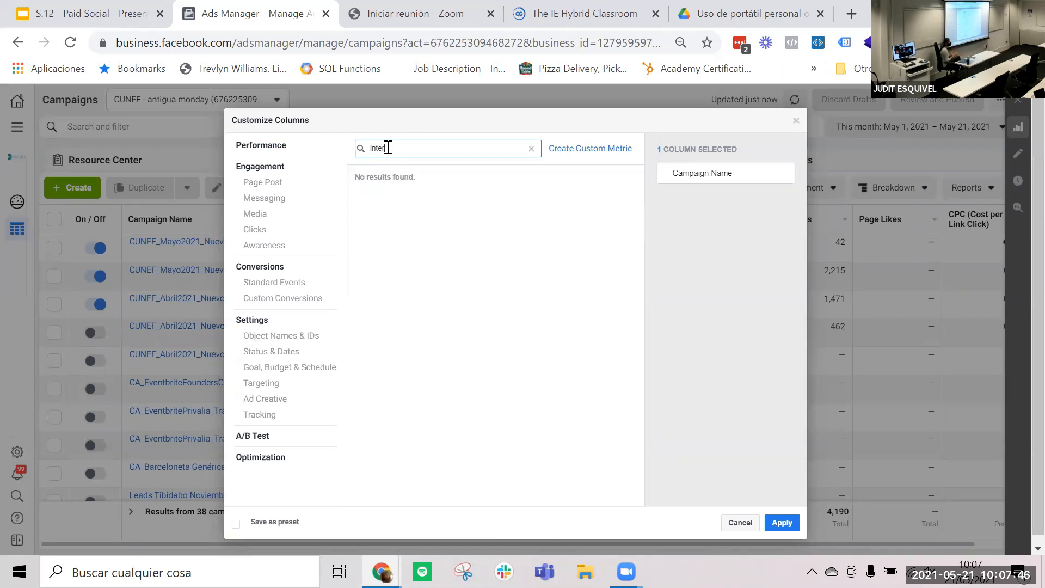
double_click(387, 148)
key("BackSpace")
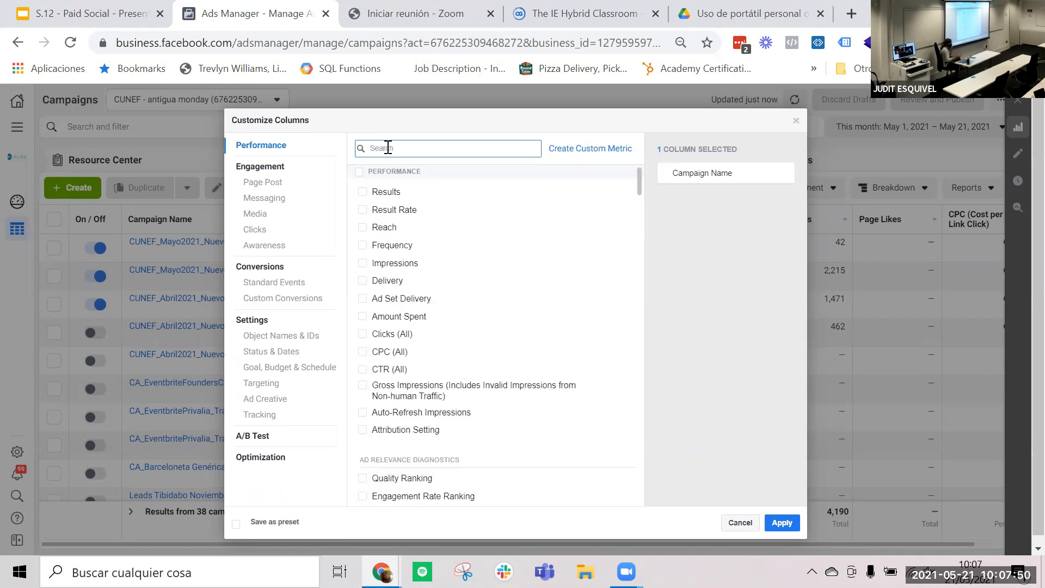
type("post")
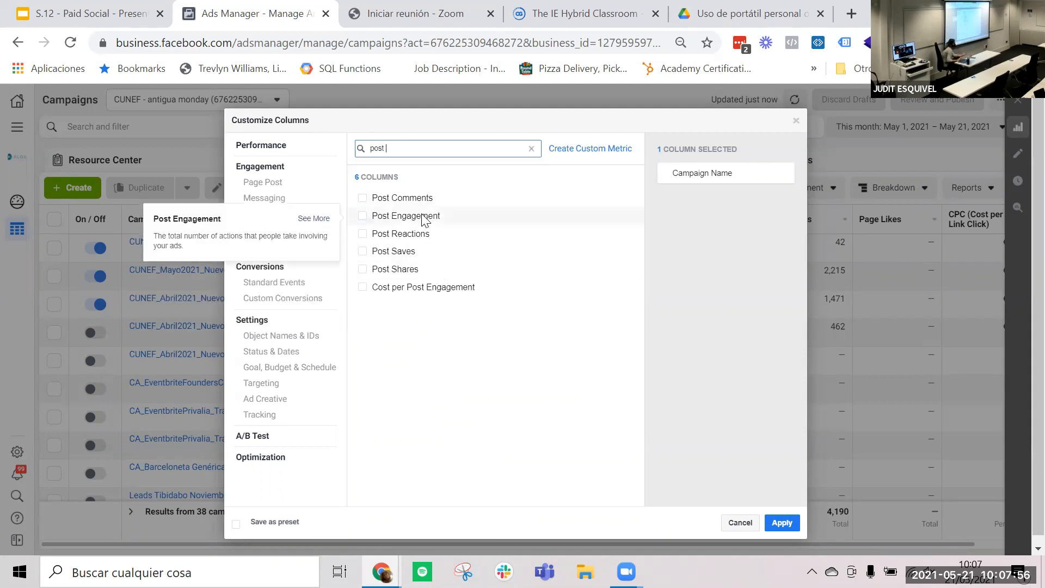
left_click(531, 148)
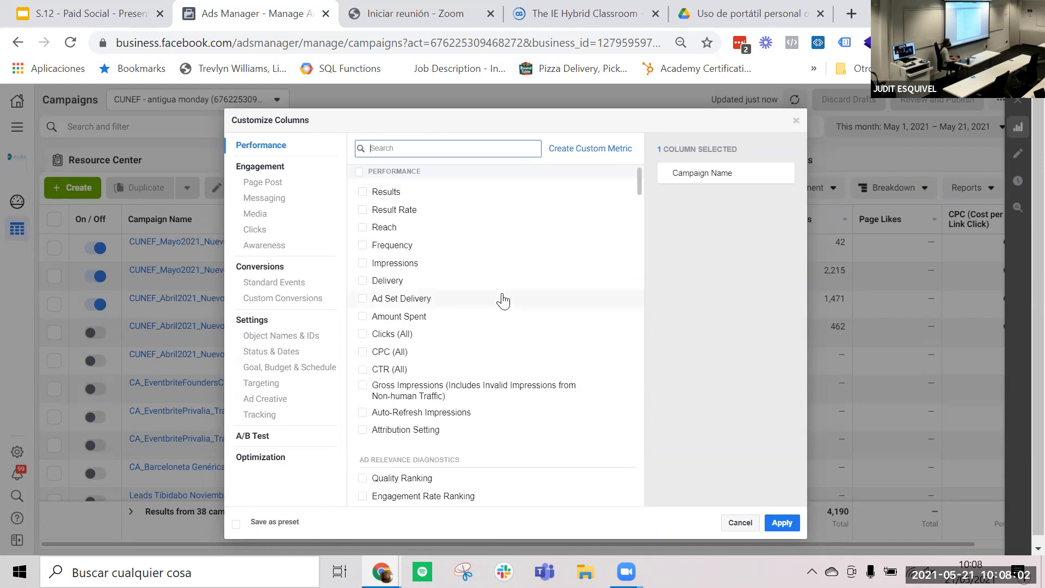
- Browse the full list of available metrics across the Performance, Engagement and Conversions sections
scroll(499, 298, "down", 12)
scroll(503, 300, "down", 4)
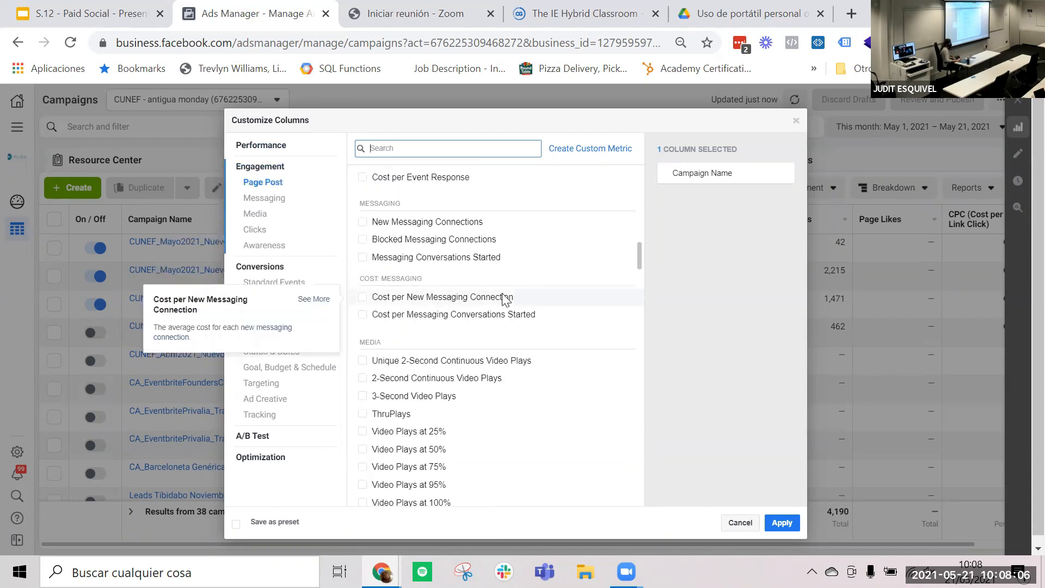
scroll(503, 299, "down", 15)
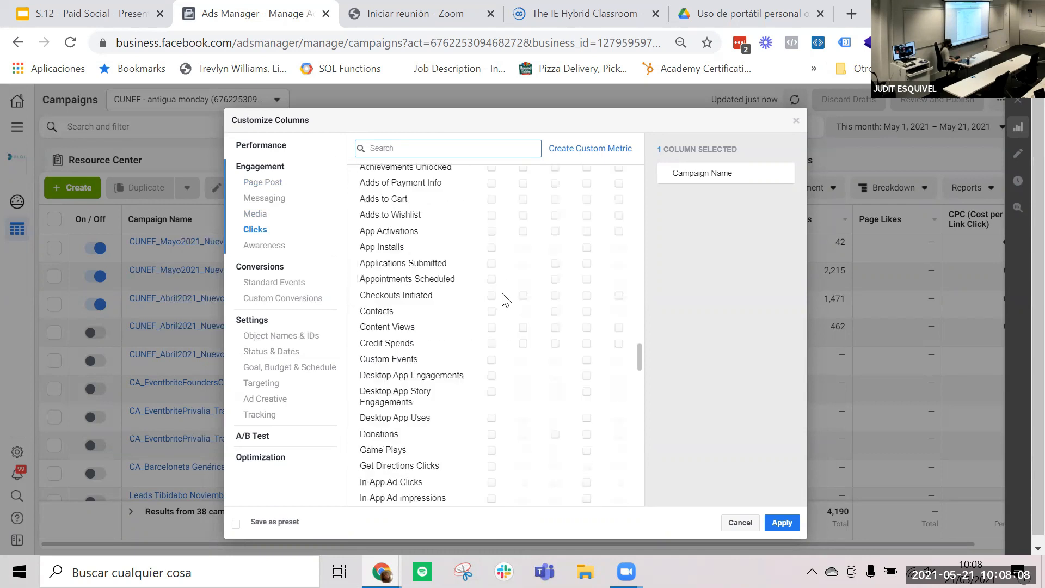
scroll(503, 301, "up", 20)
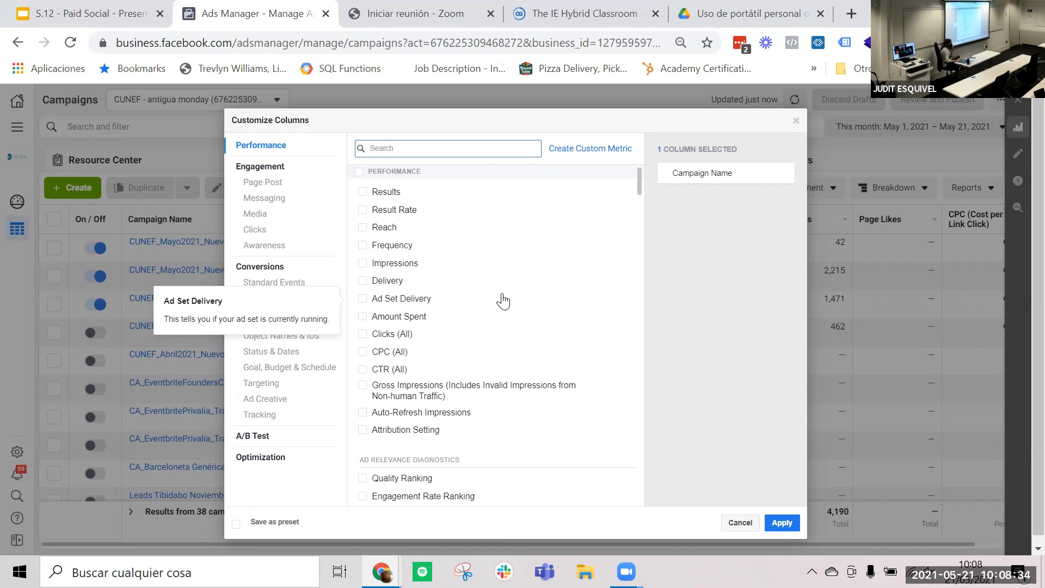
scroll(503, 301, "down", 15)
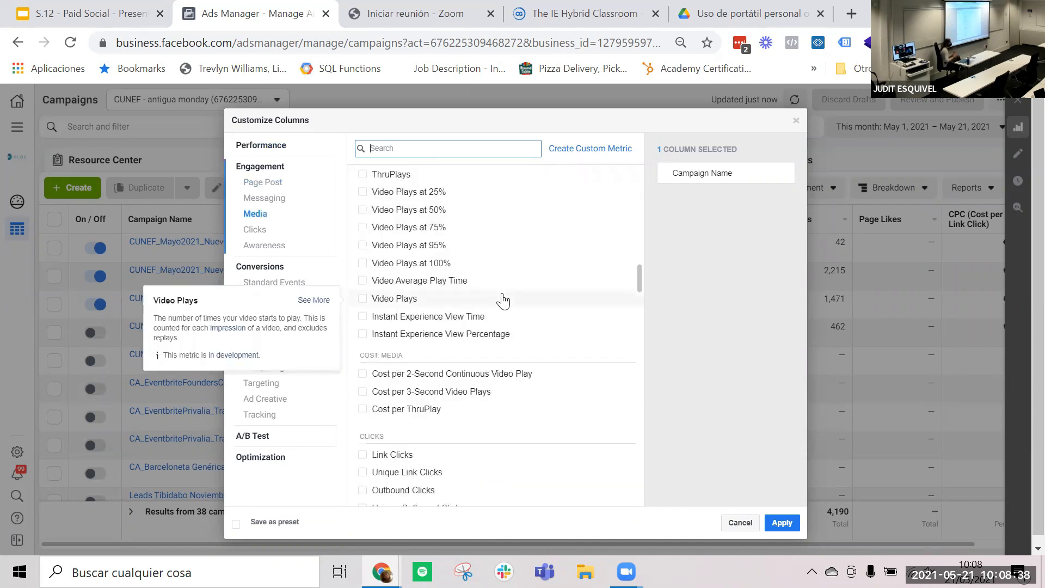
scroll(502, 301, "up", 15)
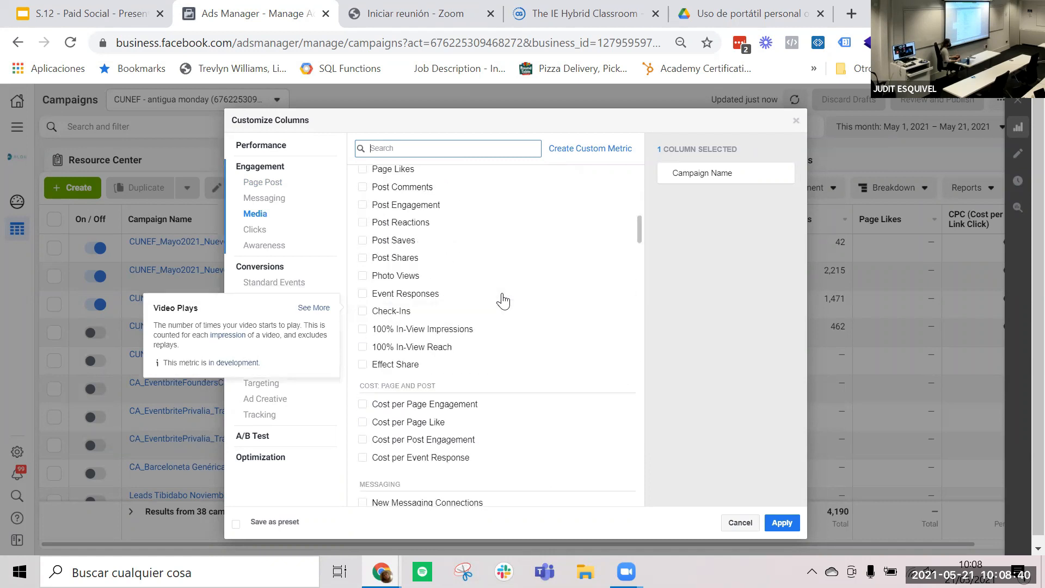
- Add the Reach, Frequency, Delivery and Result Rate columns, and place Result Rate directly after Reach
left_click(364, 227)
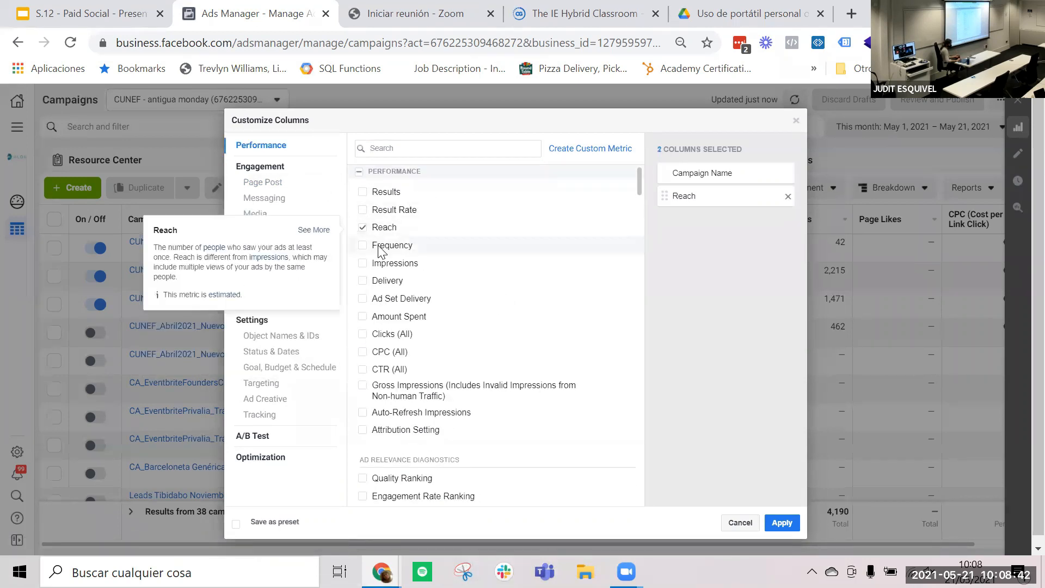
left_click(364, 245)
left_click(384, 281)
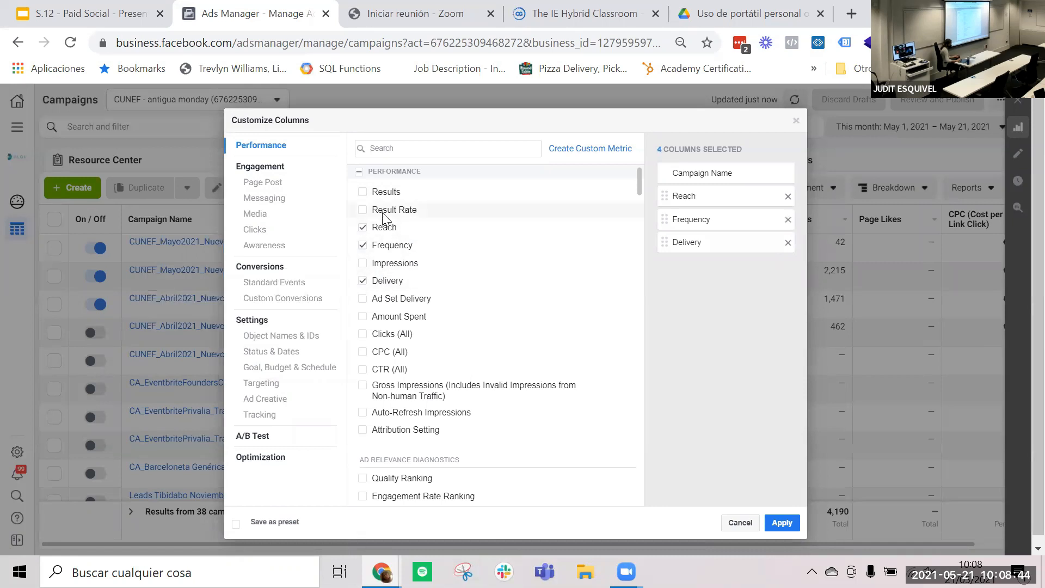
left_click(386, 211)
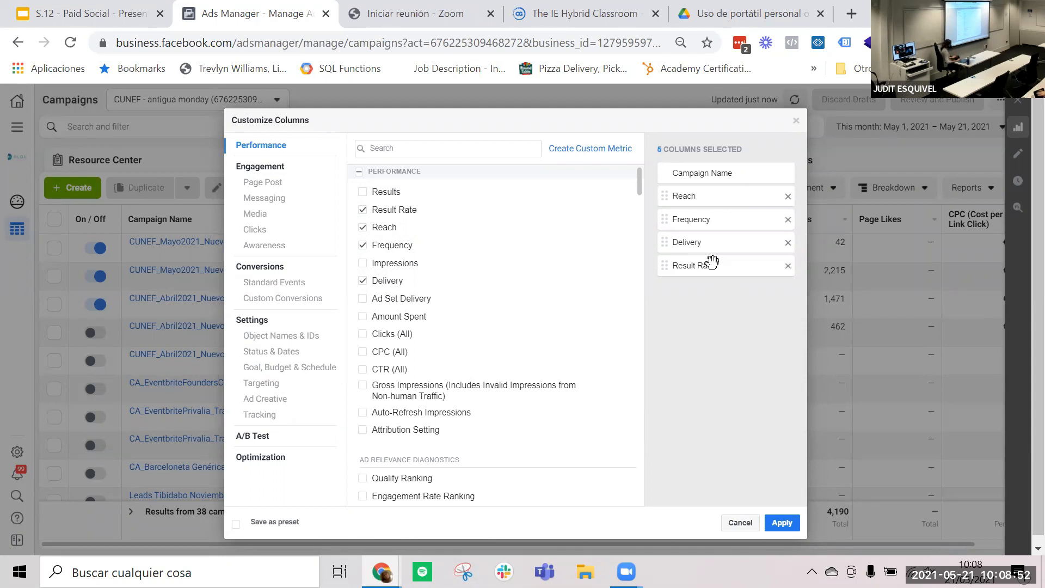
left_click_drag(712, 265, 715, 213)
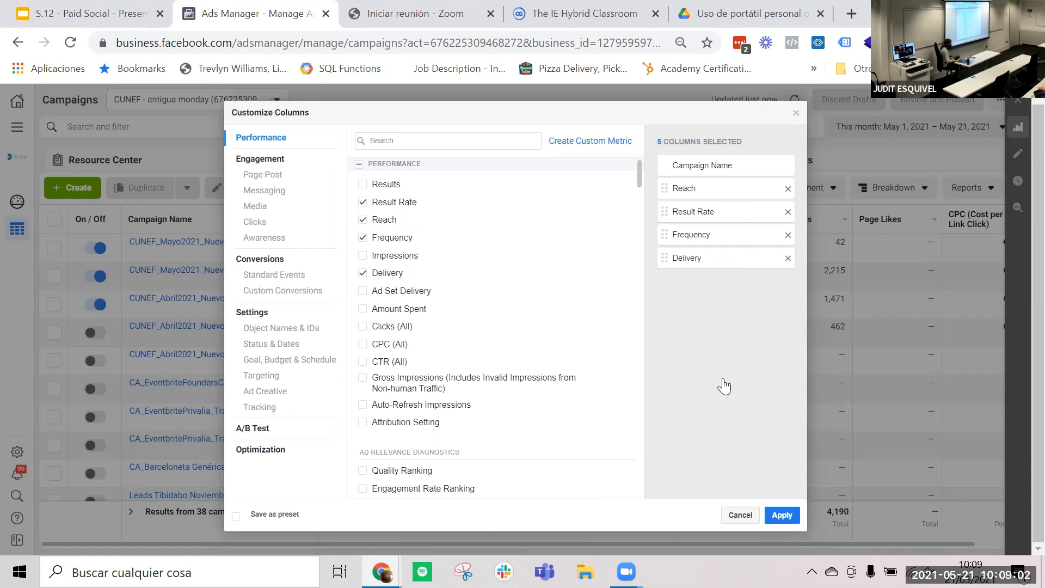
- Save the column selection as a preset named Test B and apply it to the campaigns table
left_click(236, 517)
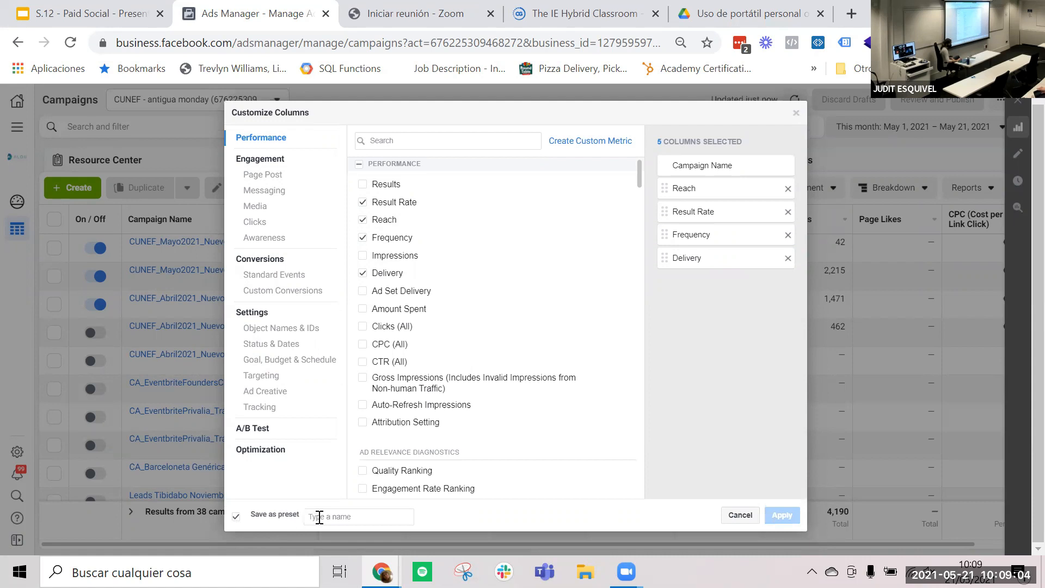
type("Test B")
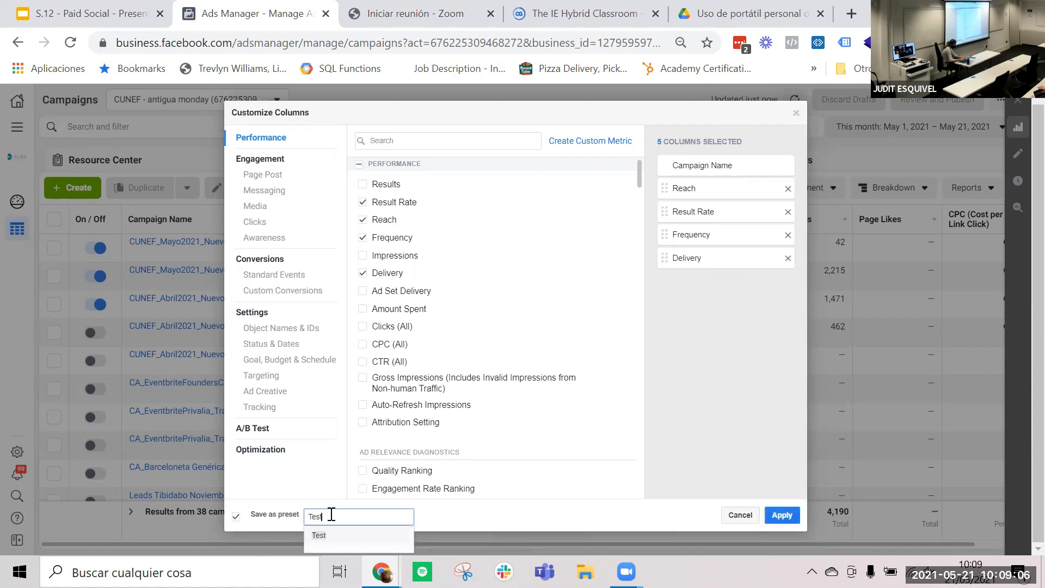
left_click(783, 515)
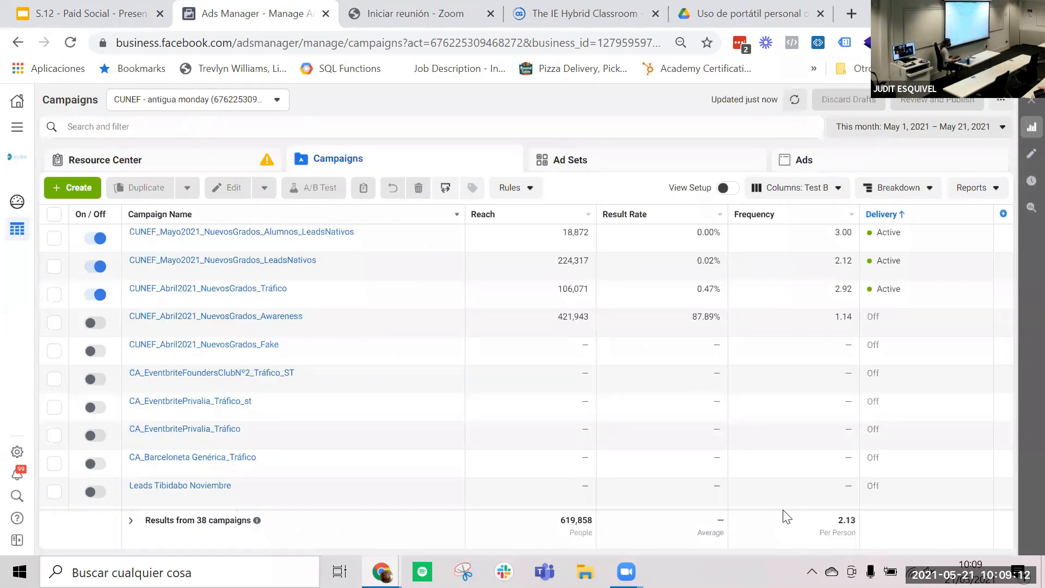
- Switch the campaigns table to the Video Engagement column preset and back to the saved Test B preset
left_click(823, 195)
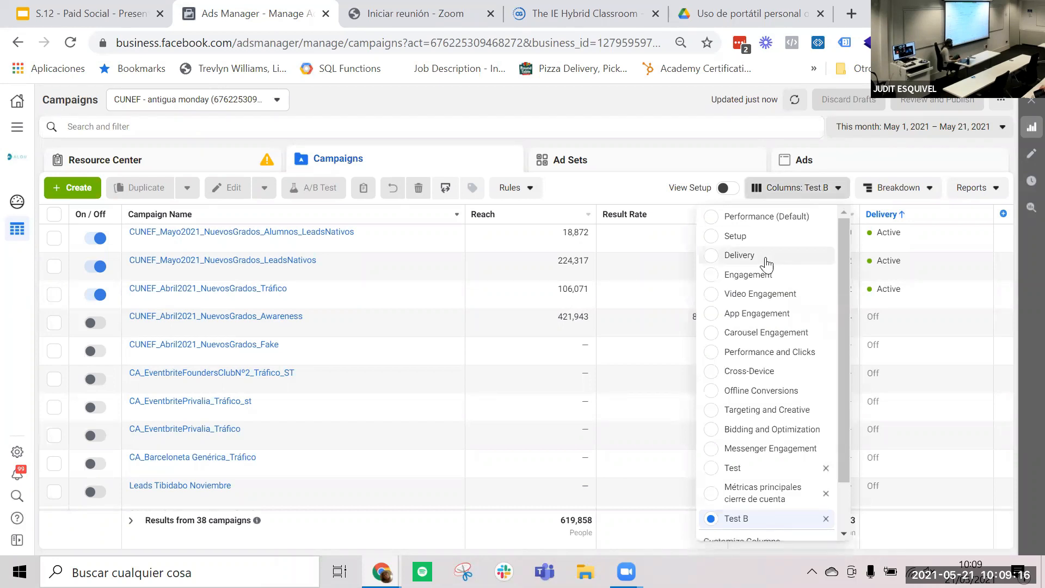
left_click(760, 294)
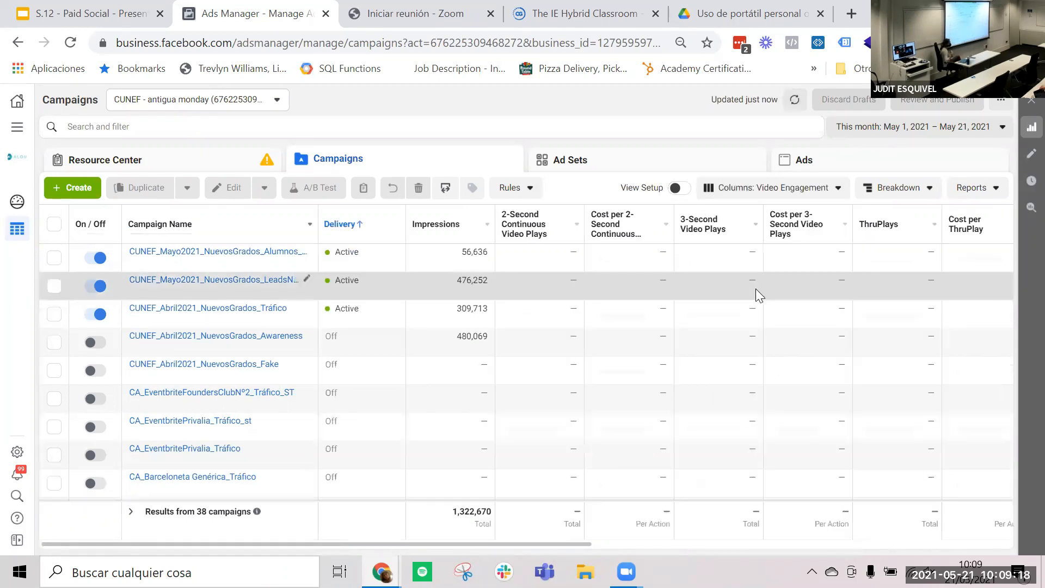
left_click(776, 196)
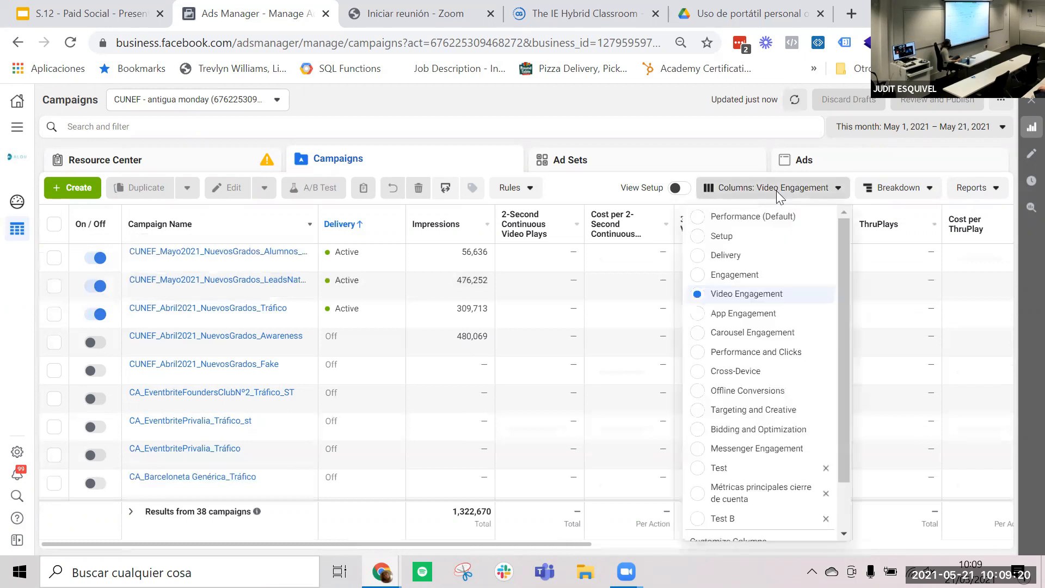
scroll(742, 435, "down", 1)
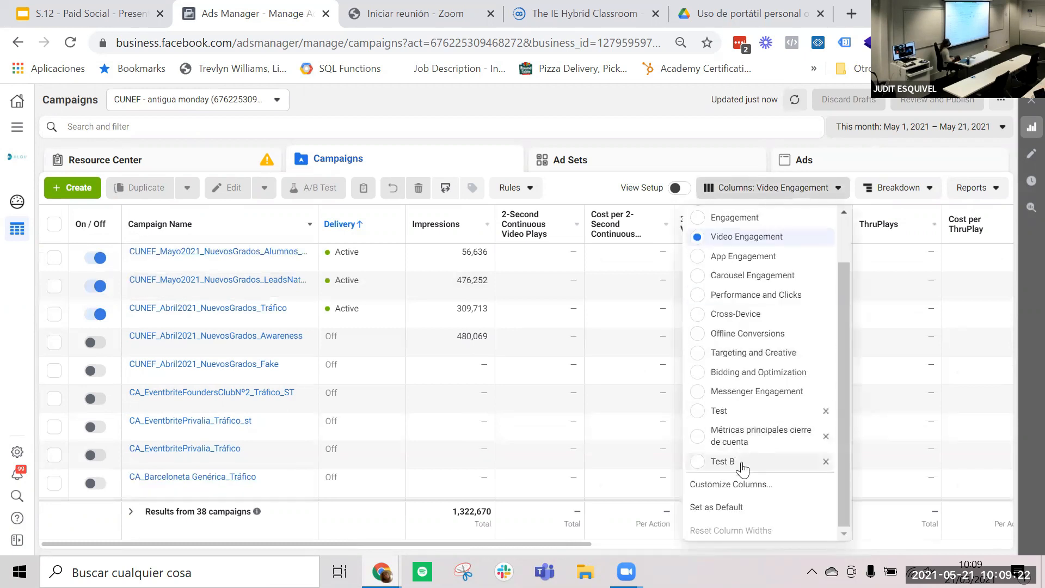
left_click(741, 462)
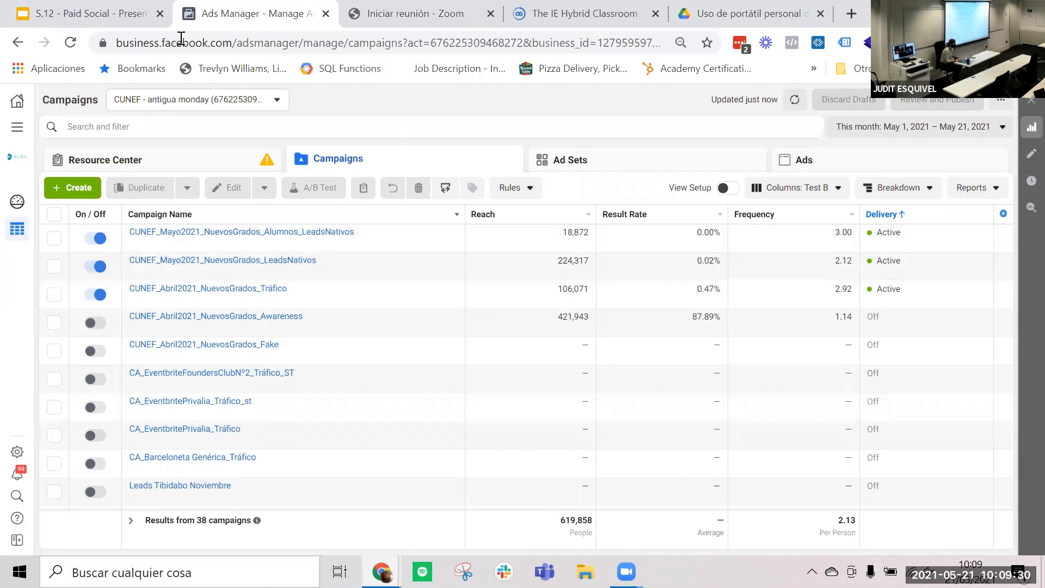
- Filter the campaigns table to campaigns whose name contains "leads"
left_click(100, 126)
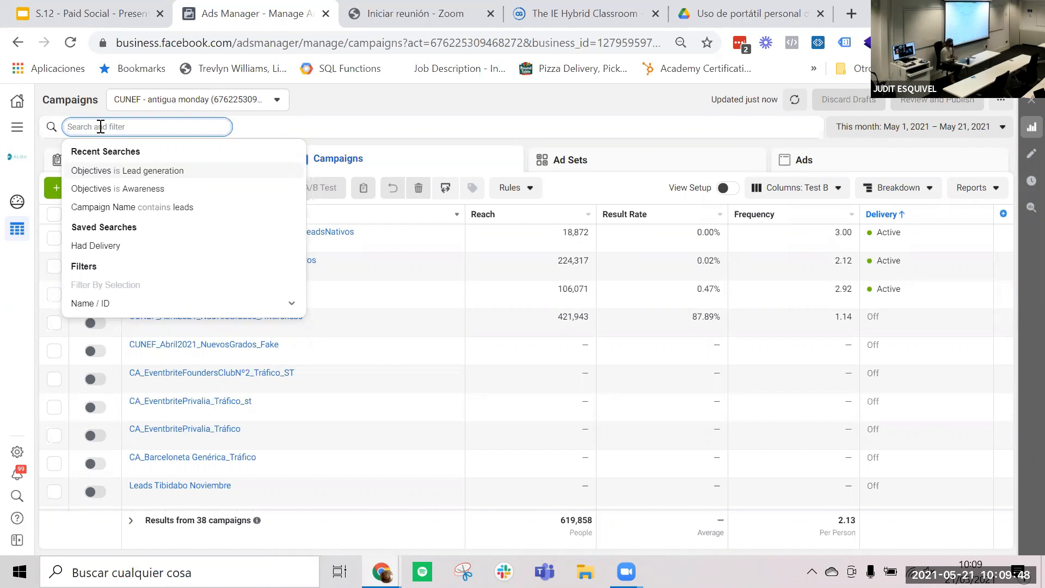
type("leads")
key("Return")
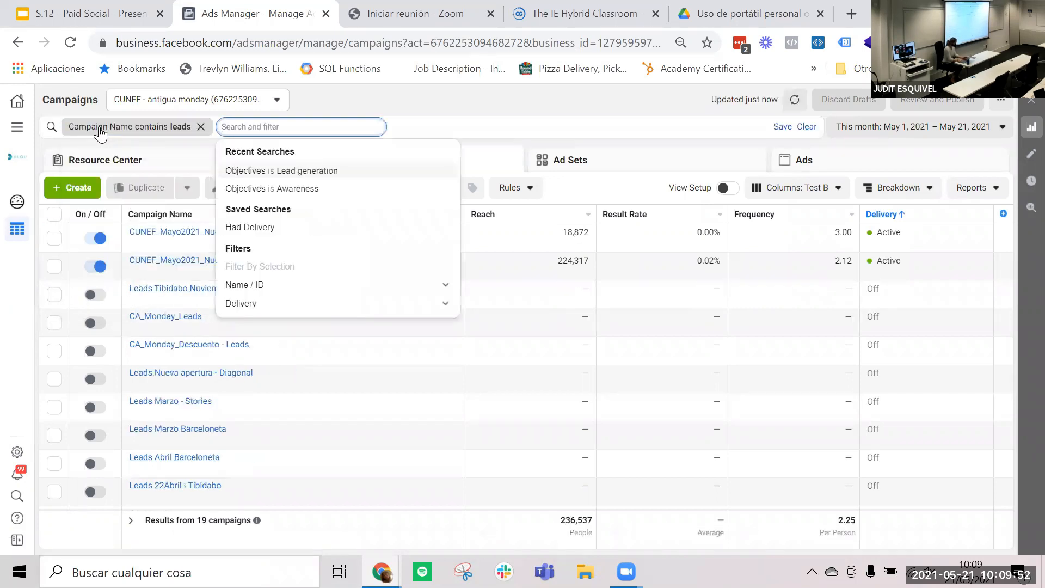
left_click(390, 94)
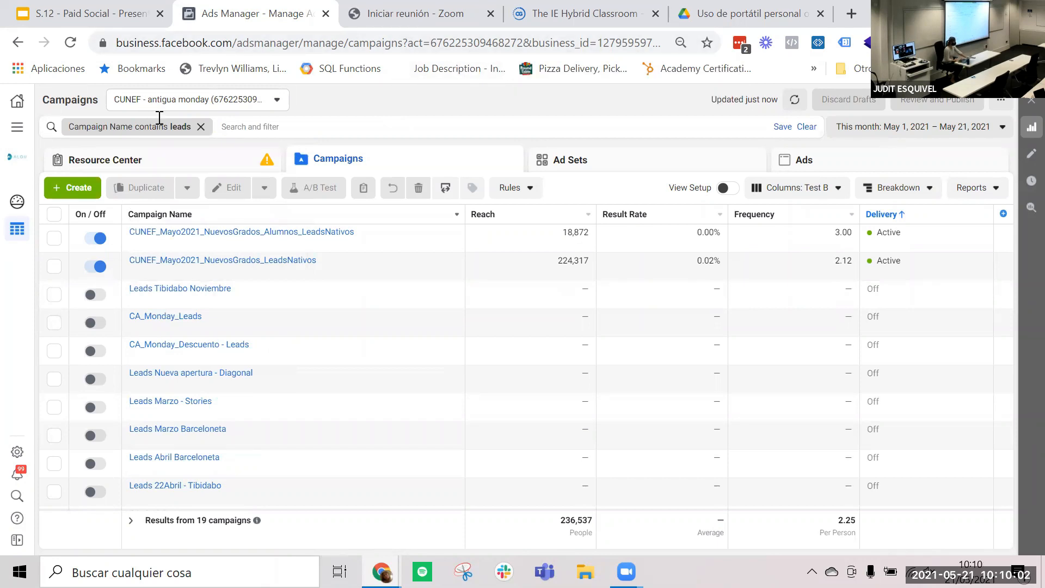
- Replace the campaign name filter with one for campaigns whose objective is Lead generation
left_click(201, 127)
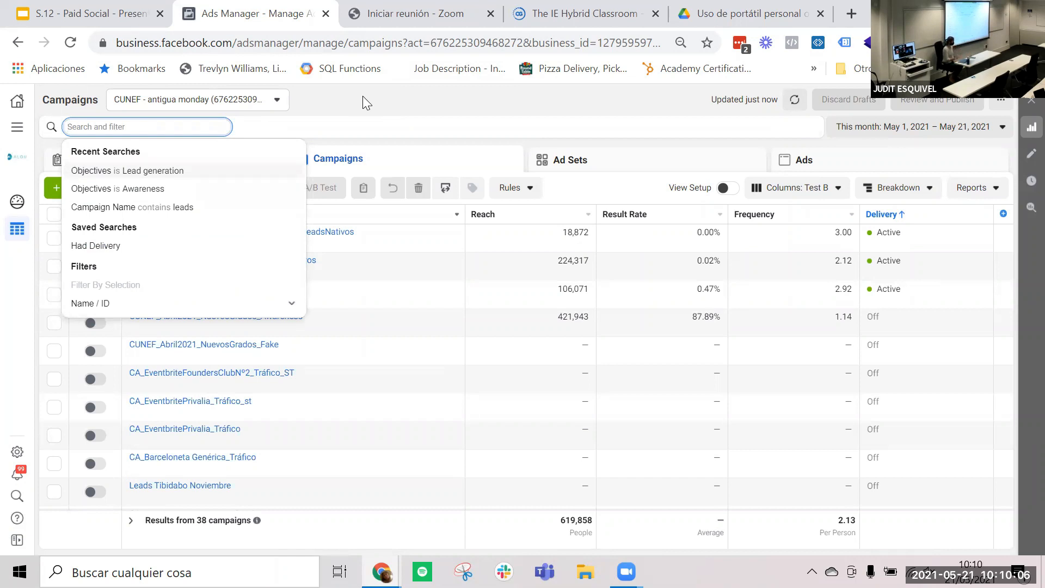
scroll(119, 232, "down", 3)
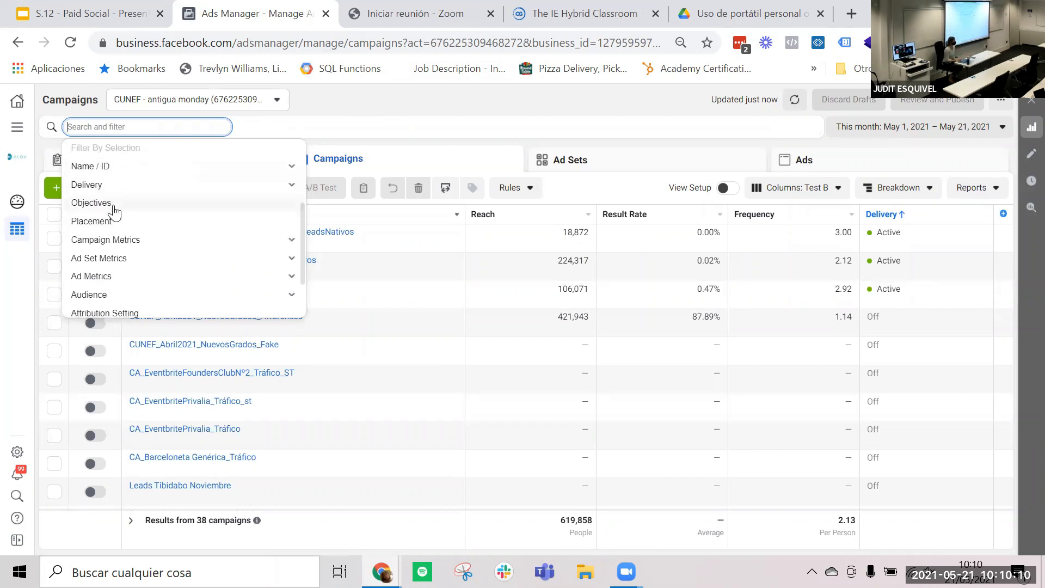
left_click(114, 206)
scroll(138, 245, "down", 5)
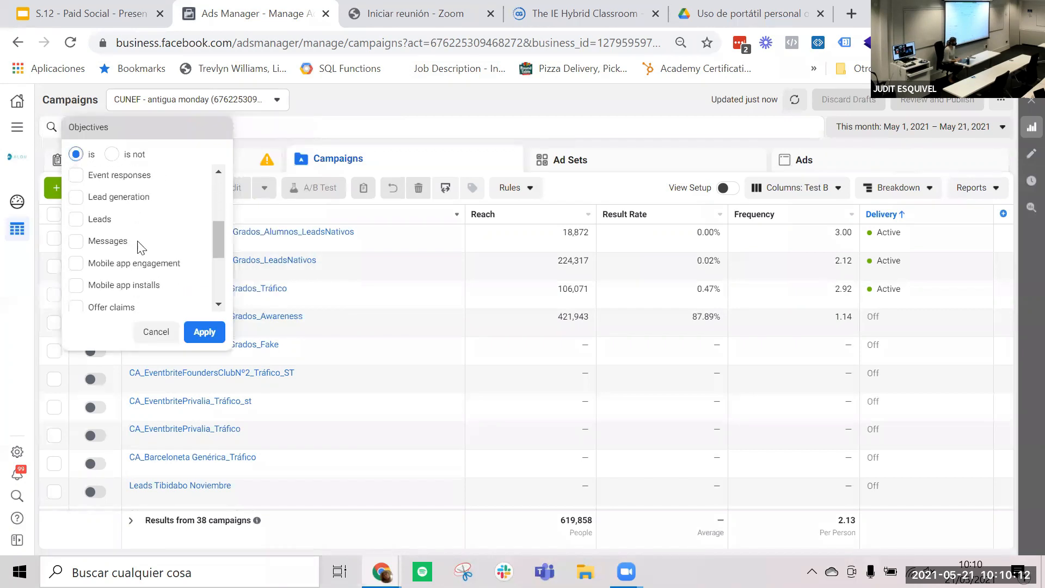
scroll(141, 247, "up", 5)
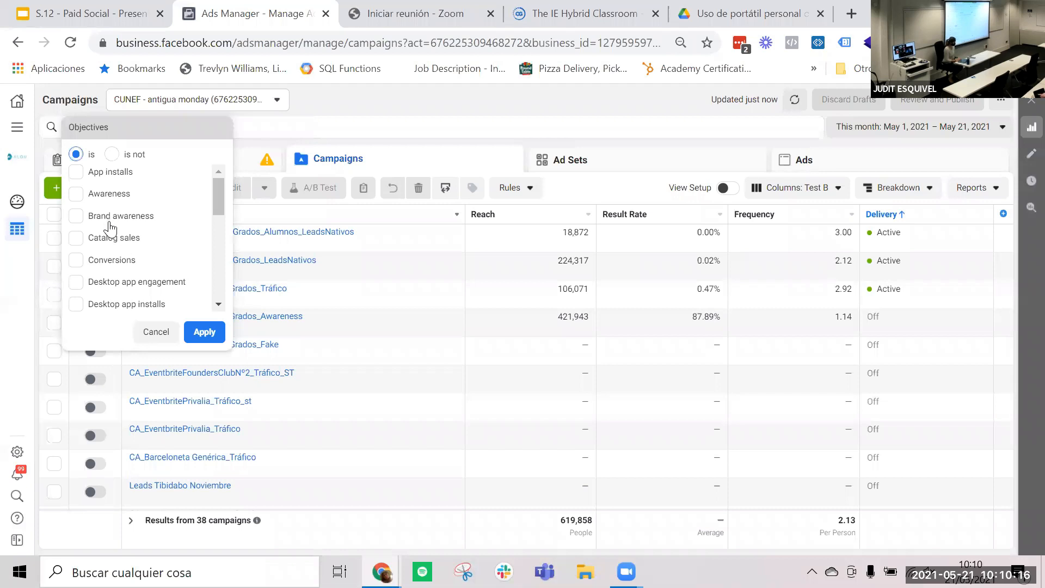
scroll(140, 266, "down", 5)
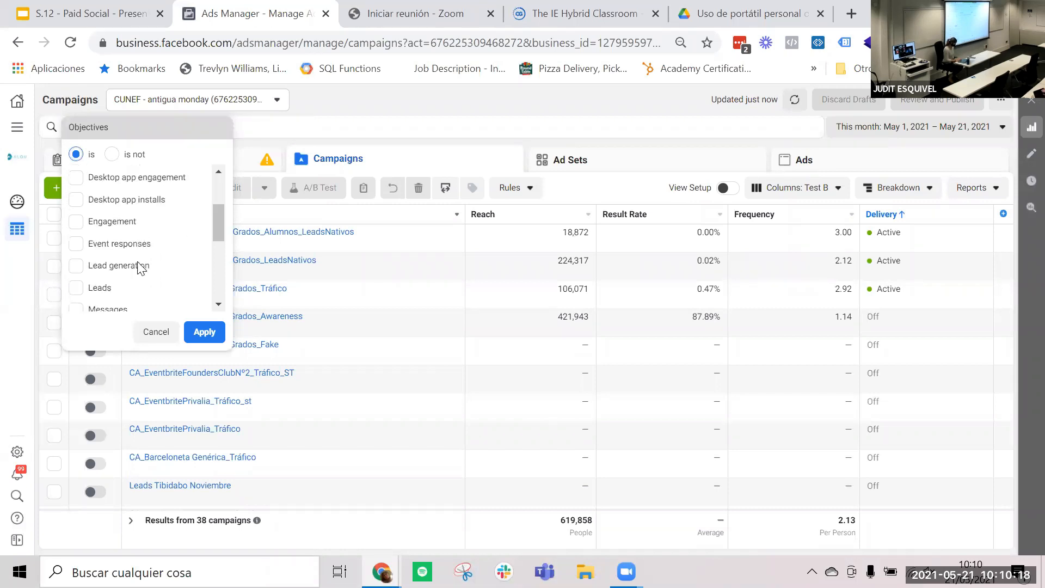
left_click(116, 246)
left_click(202, 331)
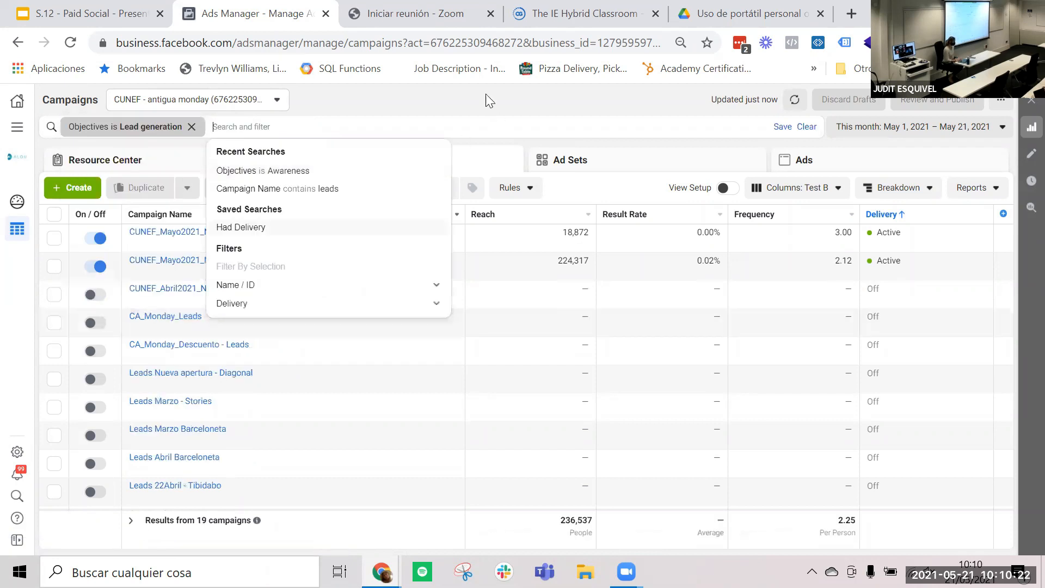
left_click(461, 100)
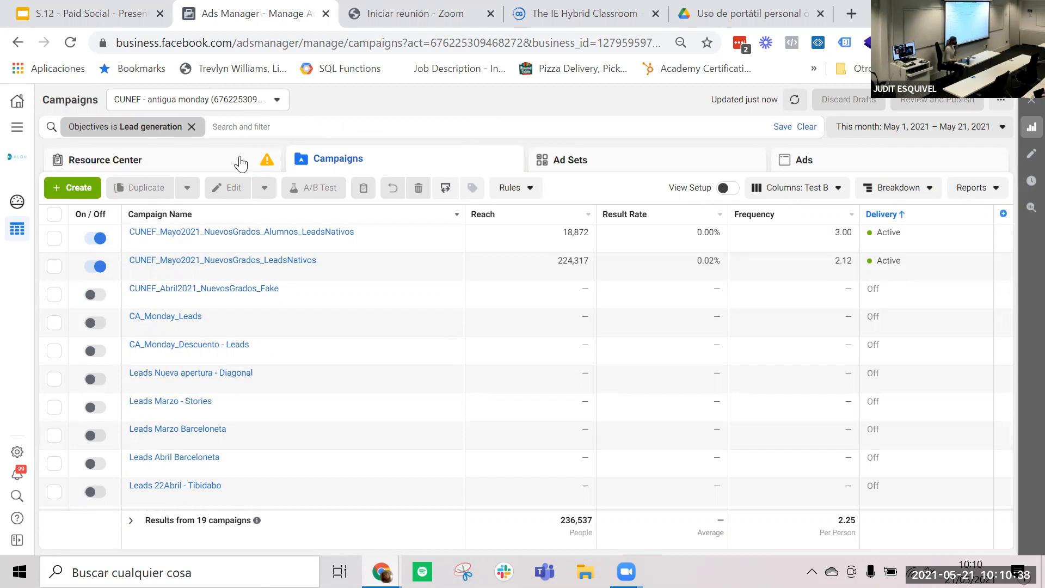
- Look through the list of ad accounts available in the current business account
left_click(232, 99)
scroll(186, 277, "down", 5)
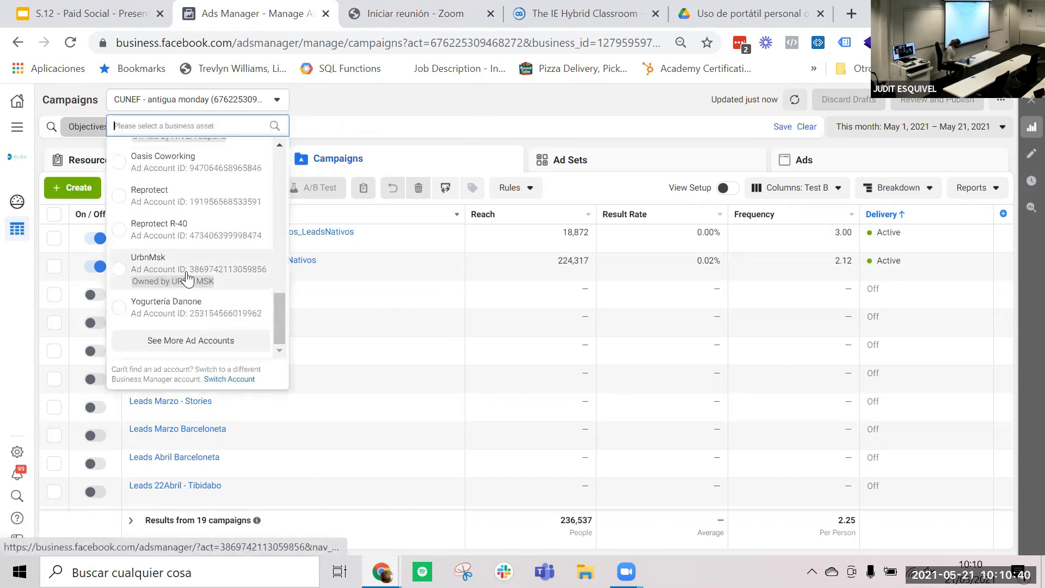
scroll(202, 269, "up", 15)
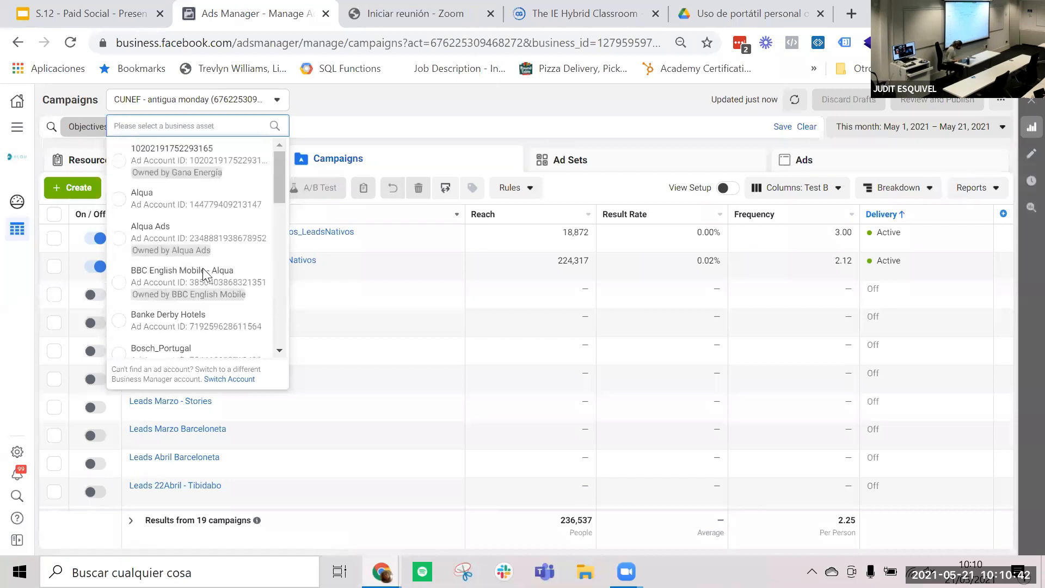
- Switch to the GR - IE business account and back to the Alqua Digital business account
left_click(11, 157)
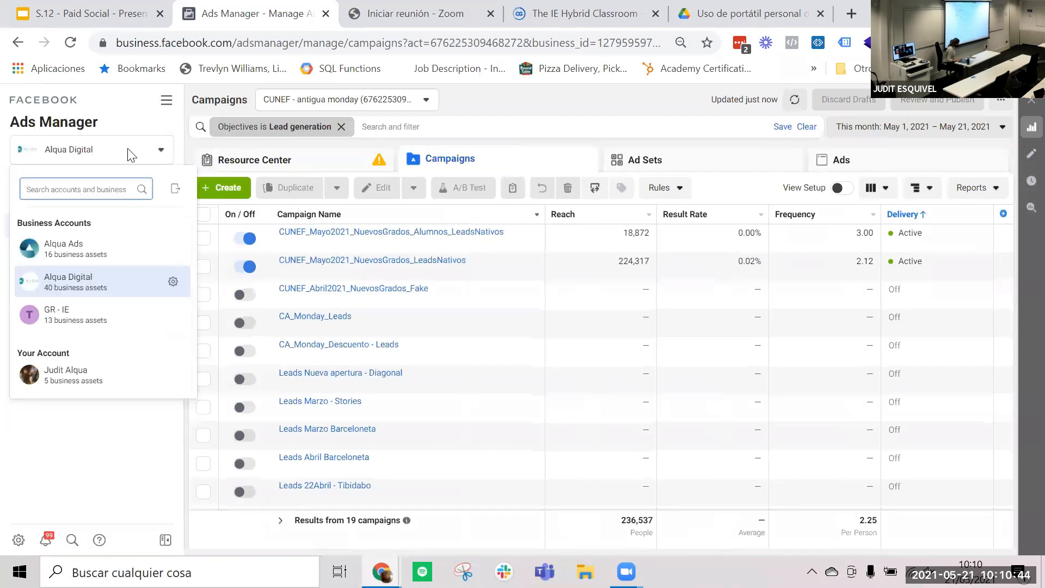
left_click(129, 155)
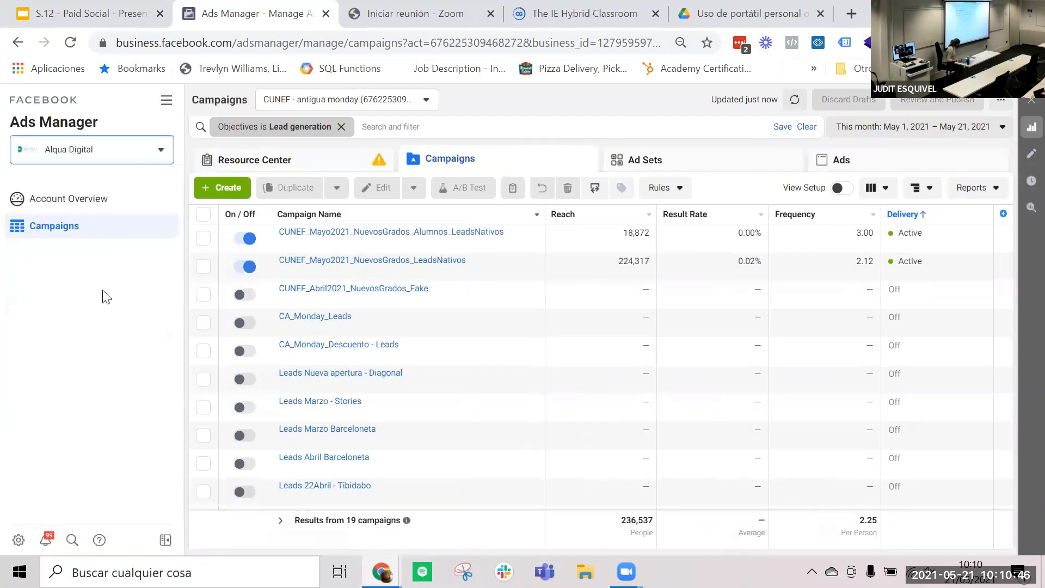
left_click(104, 148)
left_click(63, 321)
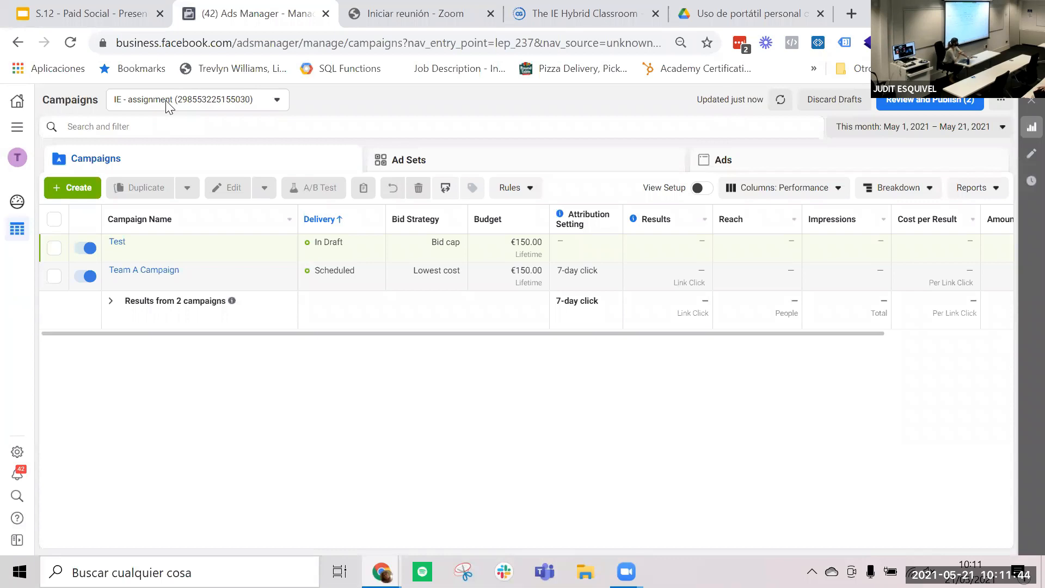
left_click(20, 163)
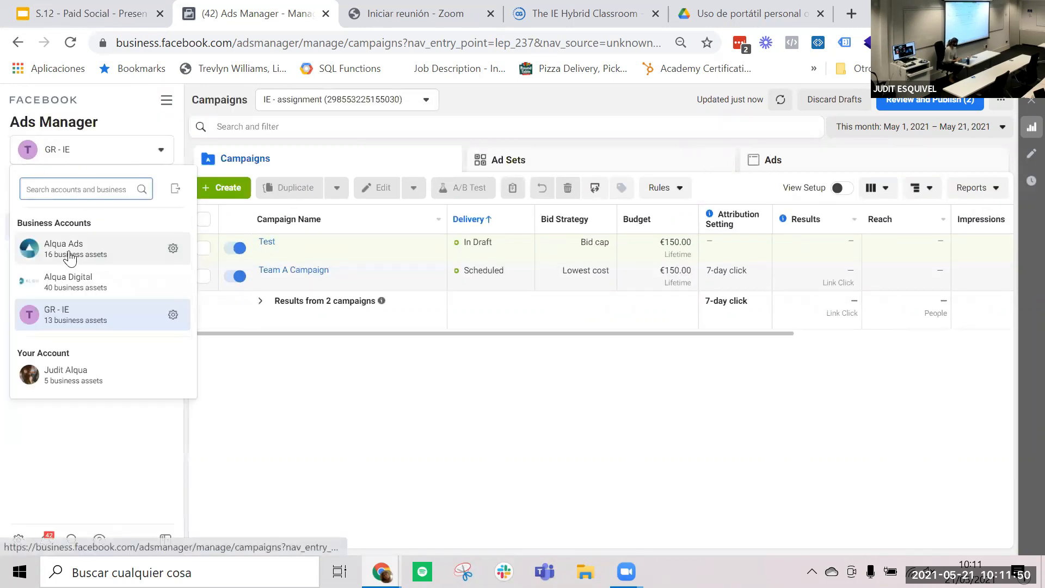
left_click(107, 294)
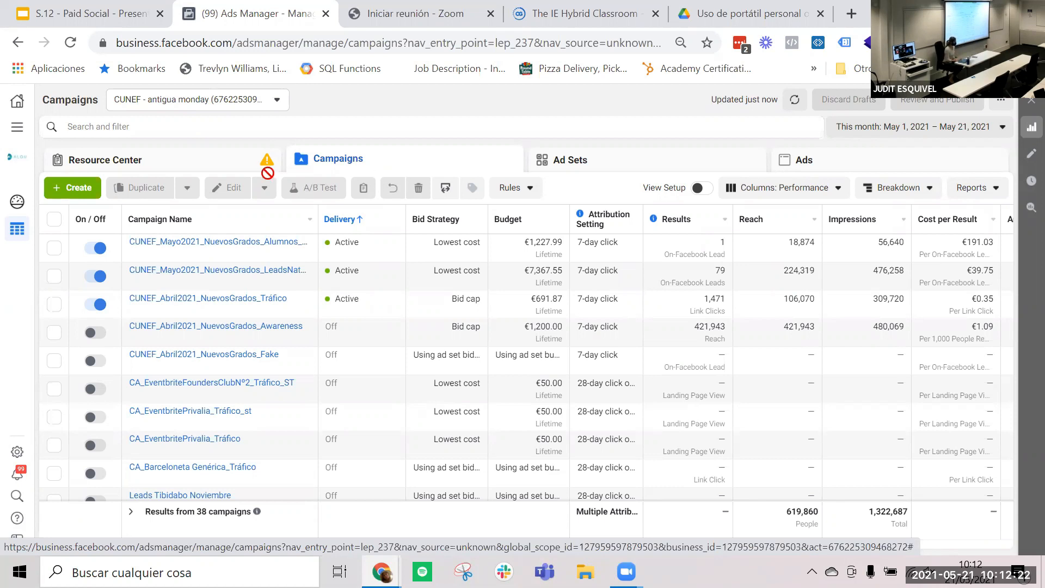
- Examine the iOS 14 tasks and updates in the Resource Center, and return to the campaigns table
left_click(166, 171)
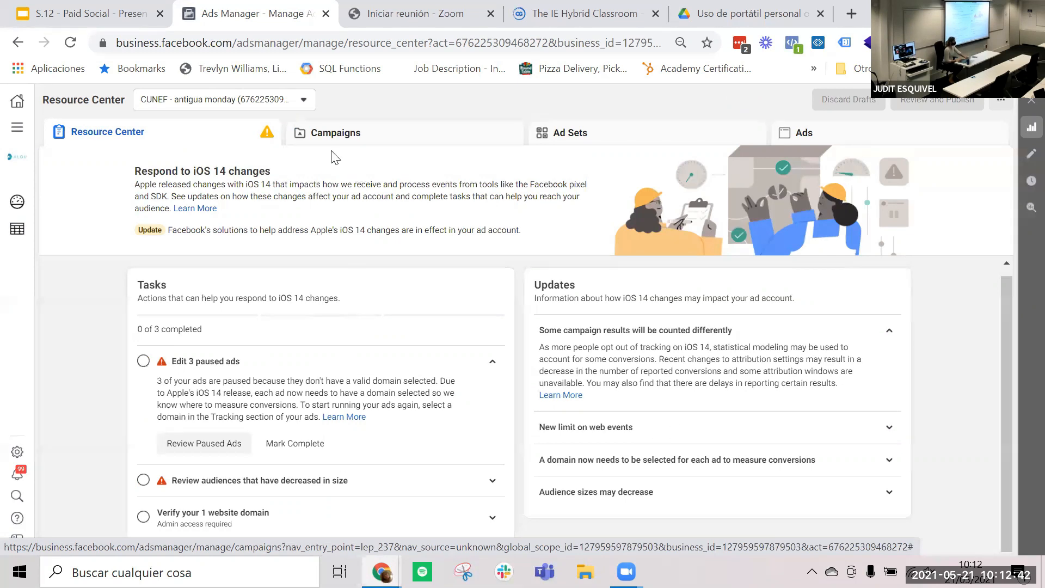
left_click(325, 137)
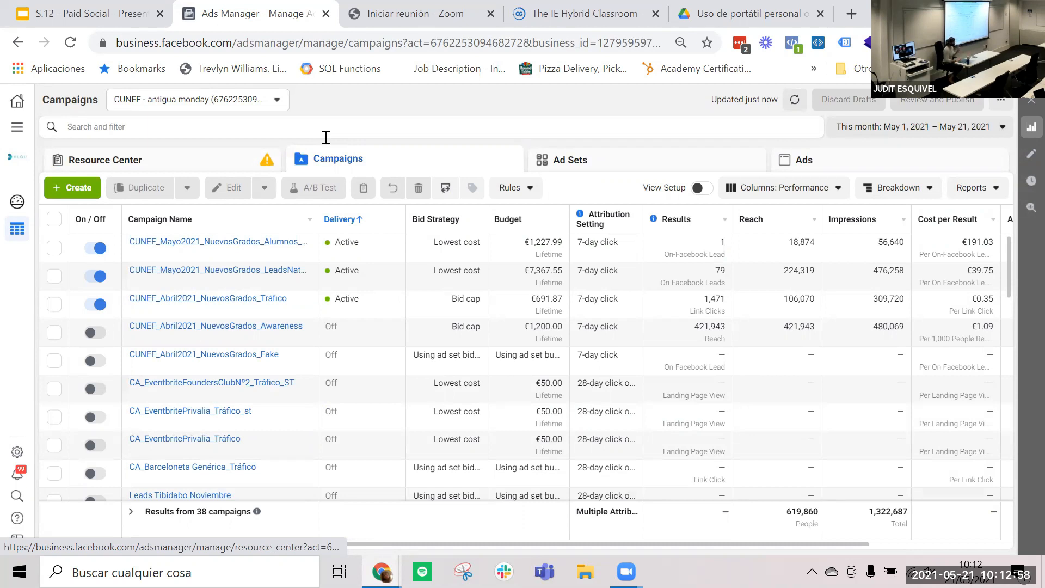
- Break down the campaigns table by day and clear that breakdown
left_click(910, 190)
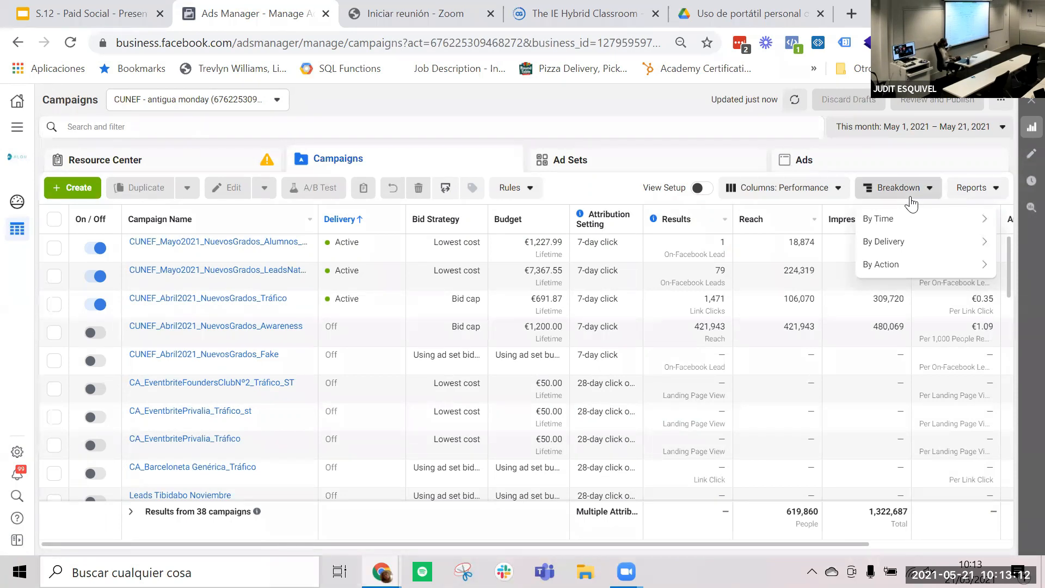
mouse_move(875, 225)
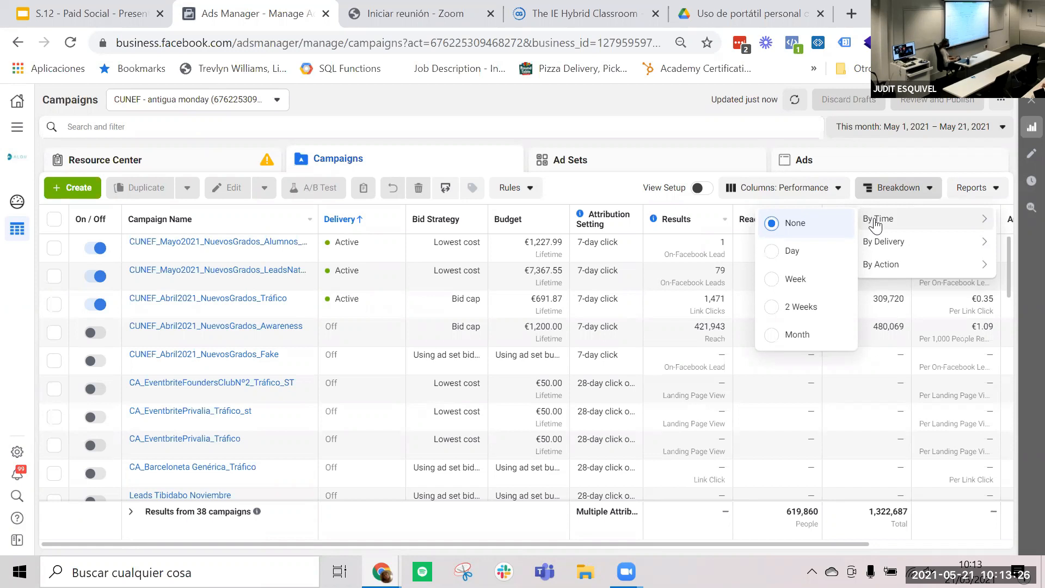
left_click(794, 251)
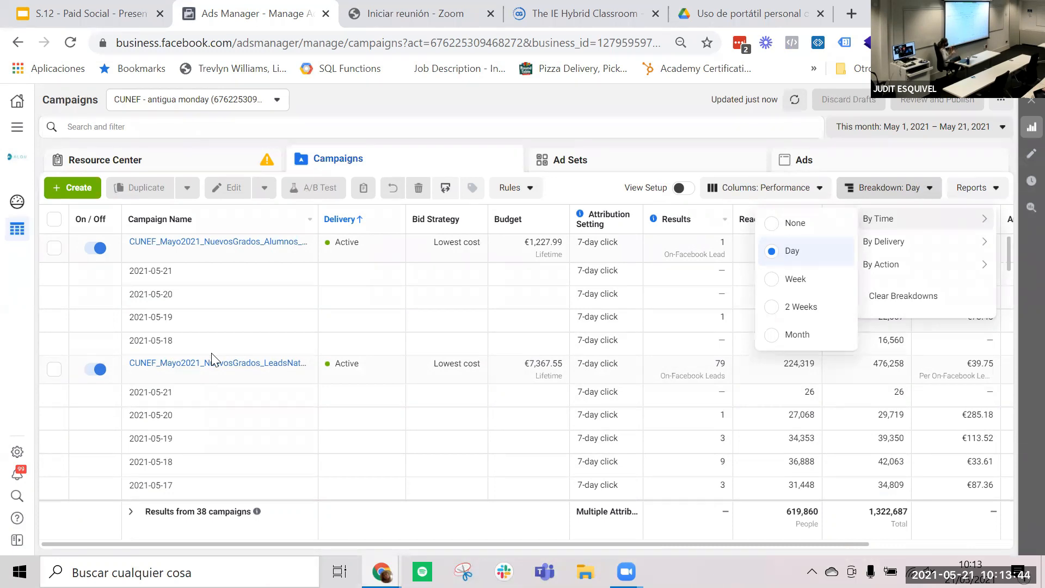
right_click(880, 301)
left_click(880, 301)
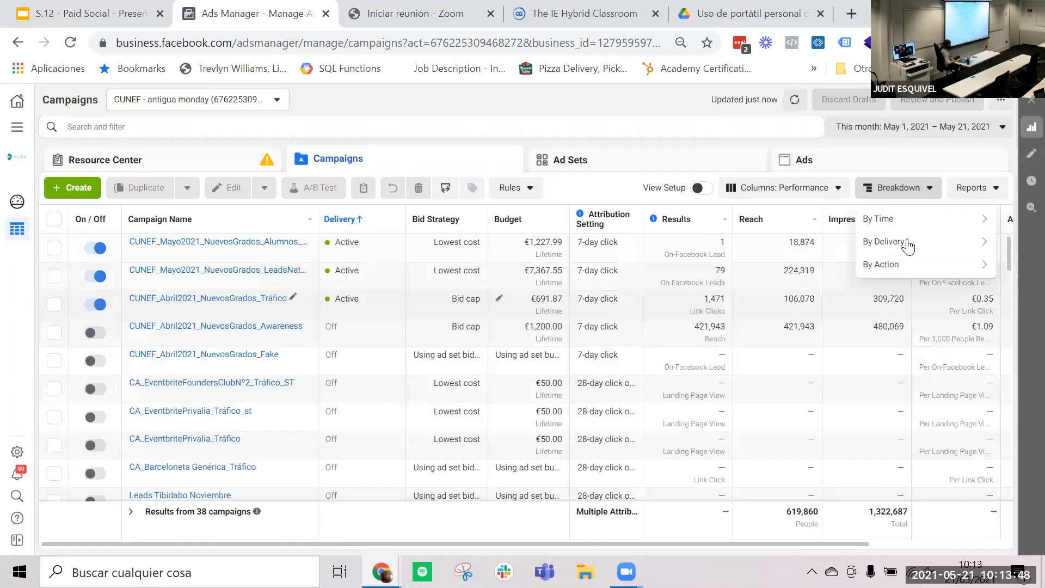
- Review the delivery breakdown options, break down the campaigns by Age and Gender, and clear that breakdown
mouse_move(908, 246)
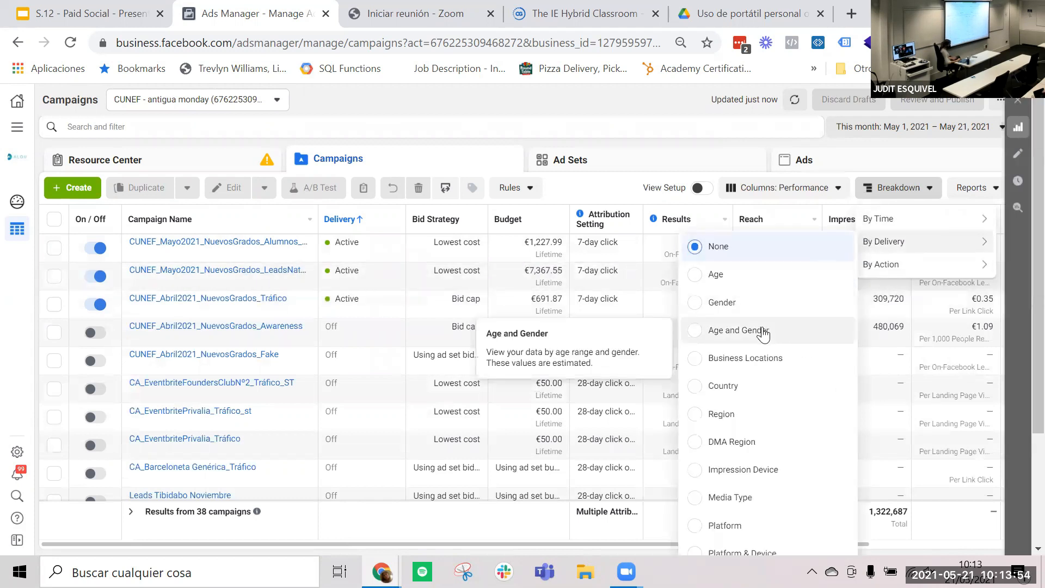
scroll(767, 386, "down", 1)
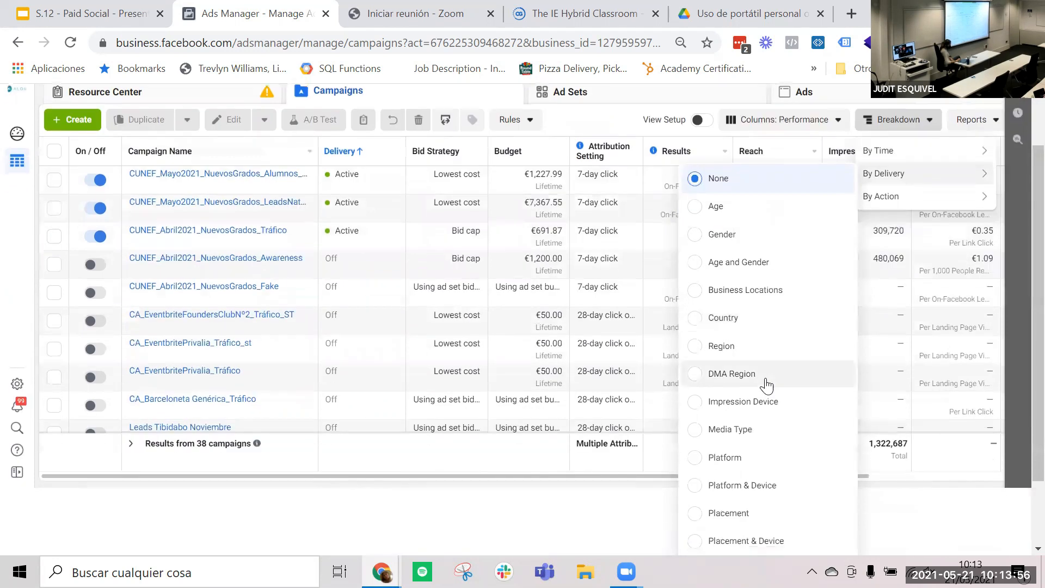
scroll(767, 411, "down", 2)
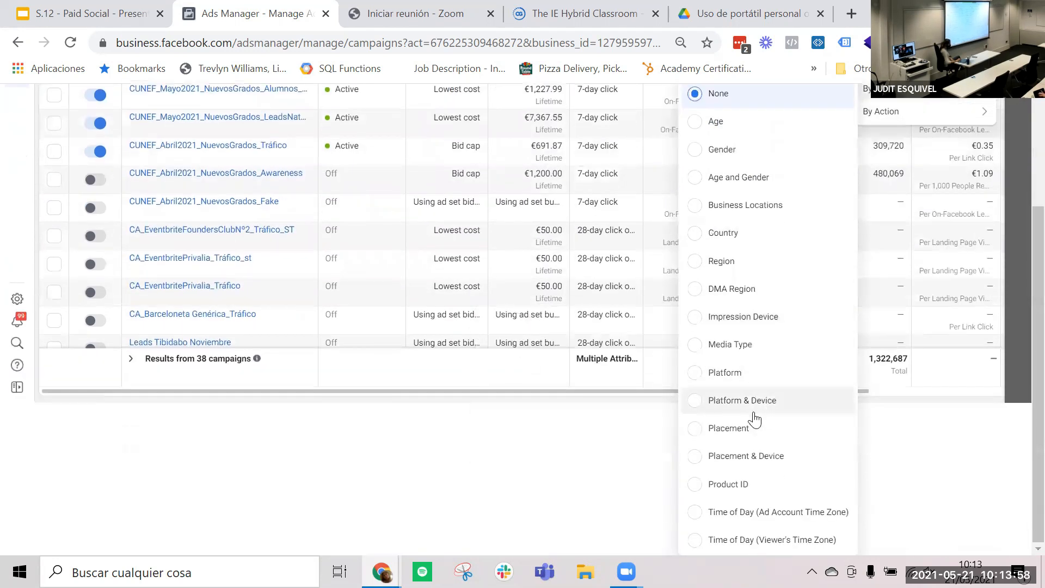
scroll(754, 410, "up", 2)
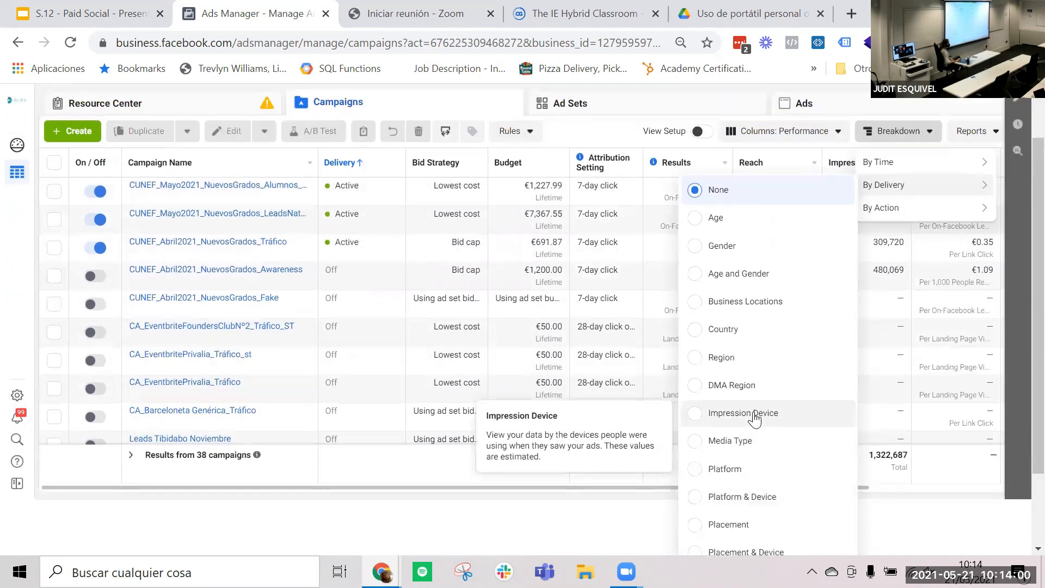
left_click(736, 279)
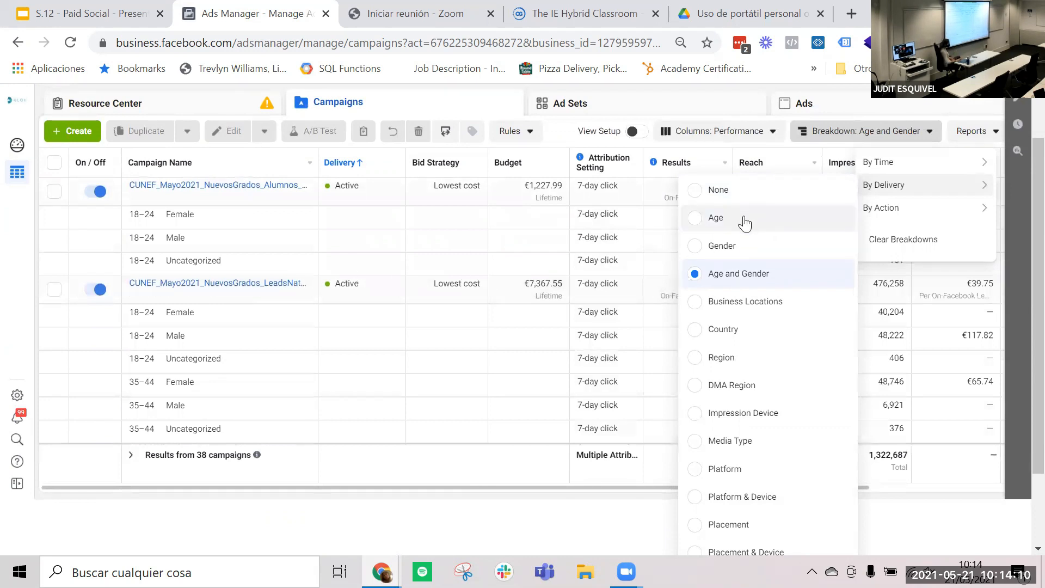
scroll(786, 392, "down", 2)
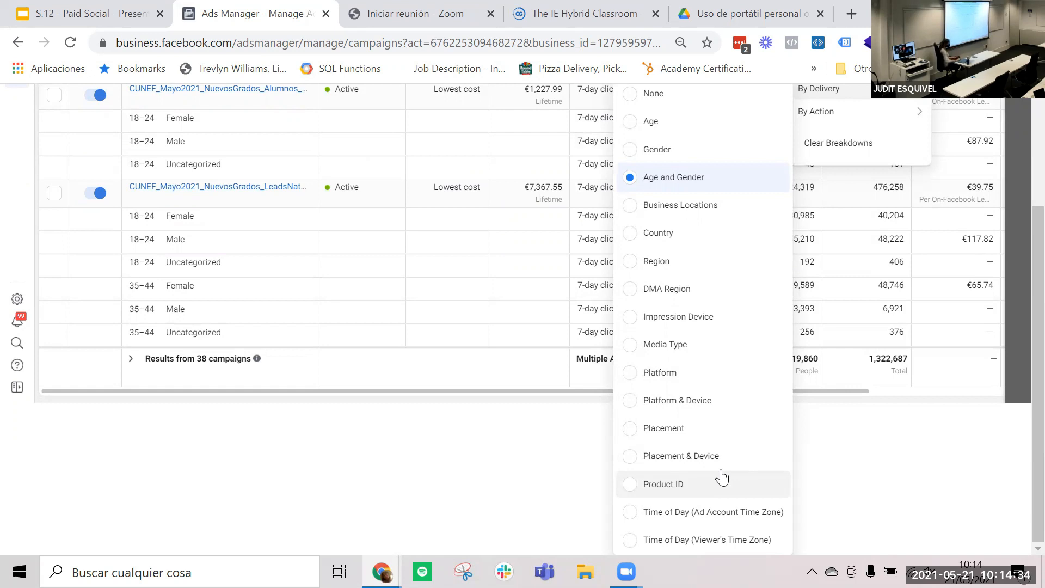
scroll(842, 156, "up", 3)
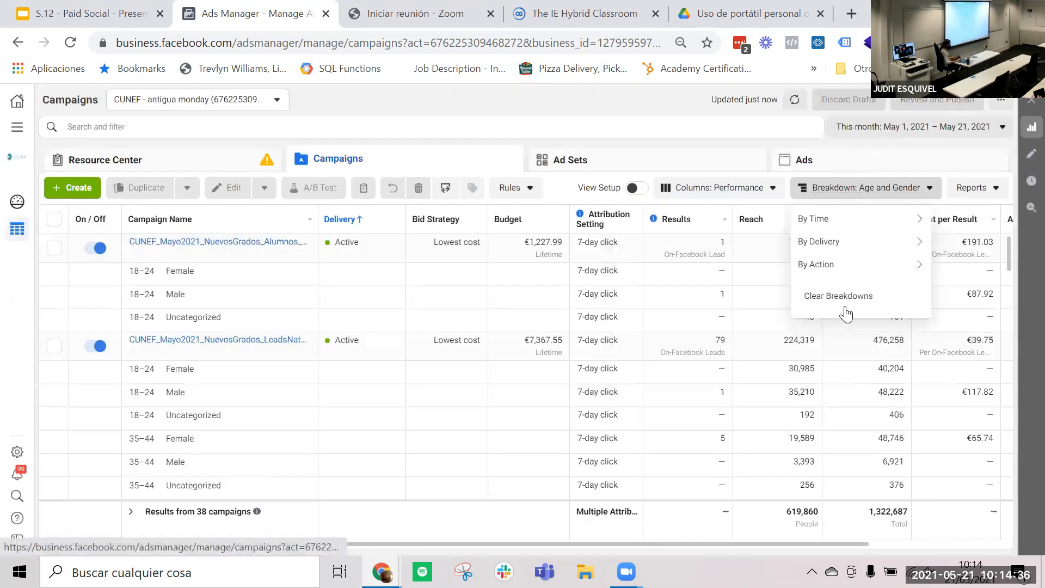
right_click(845, 313)
left_click(846, 312)
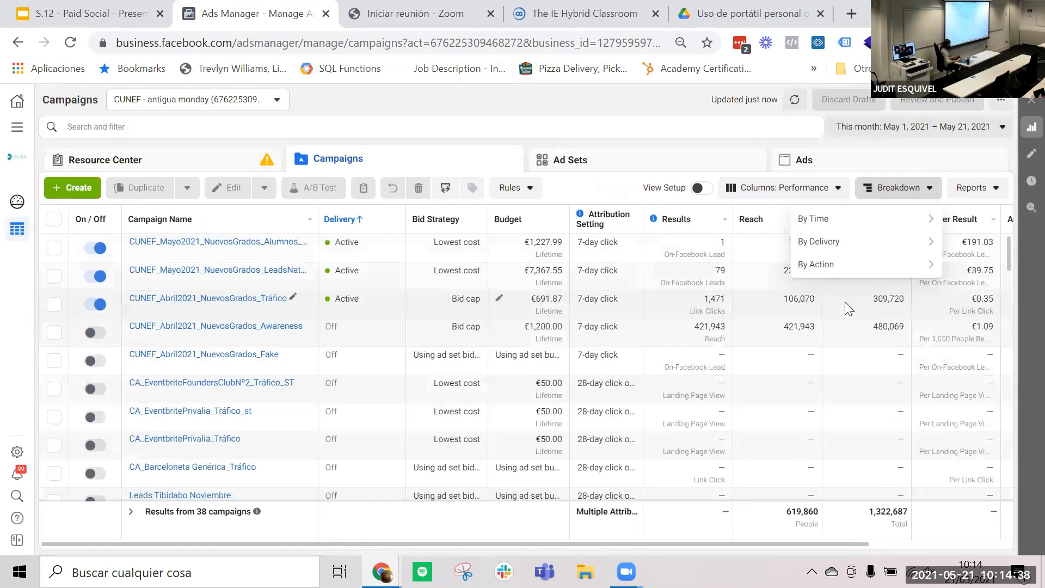
- Look through the action and time breakdown options without applying any of them
mouse_move(836, 271)
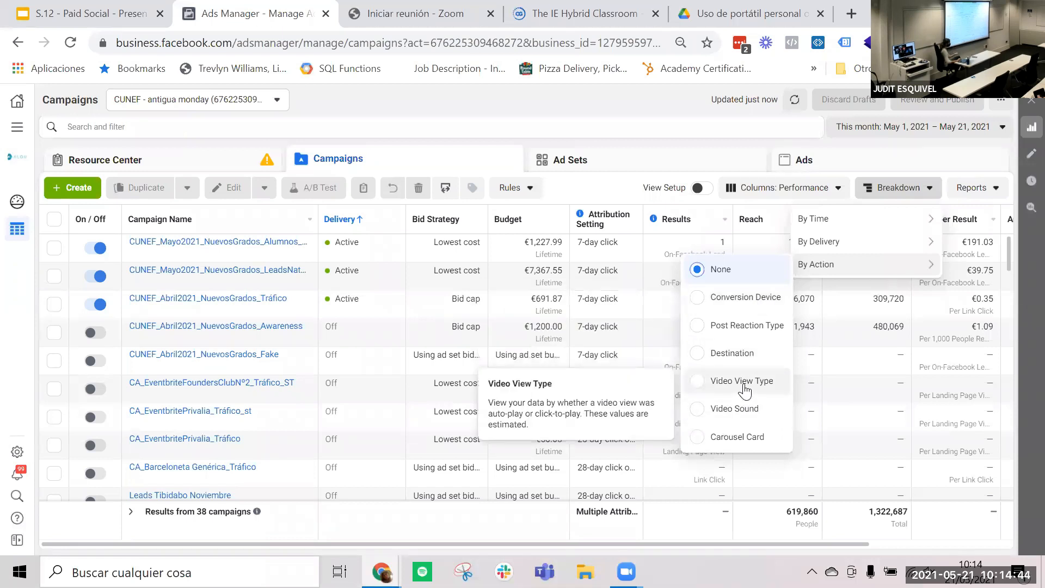
mouse_move(878, 230)
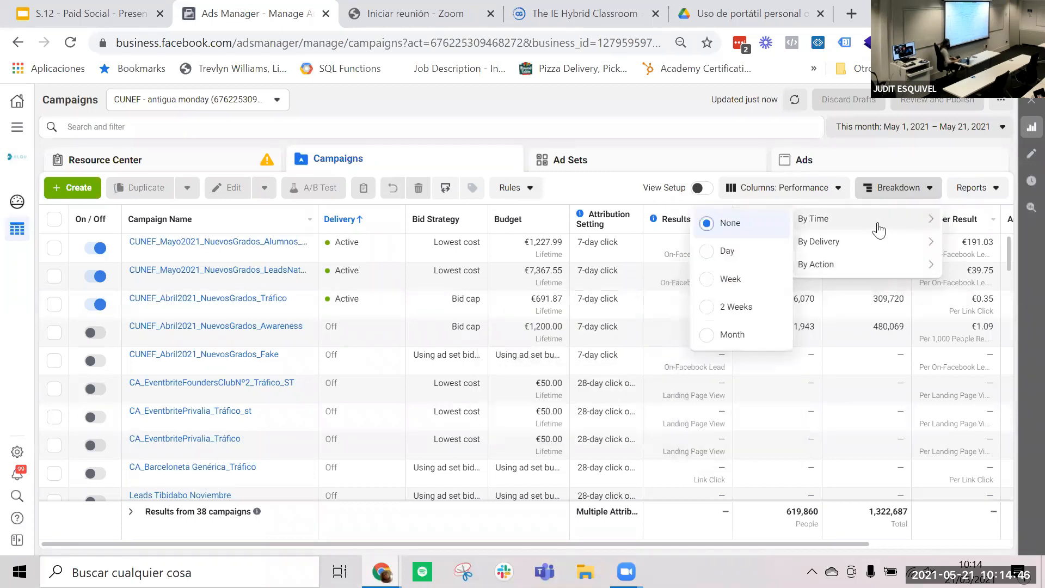
left_click(919, 190)
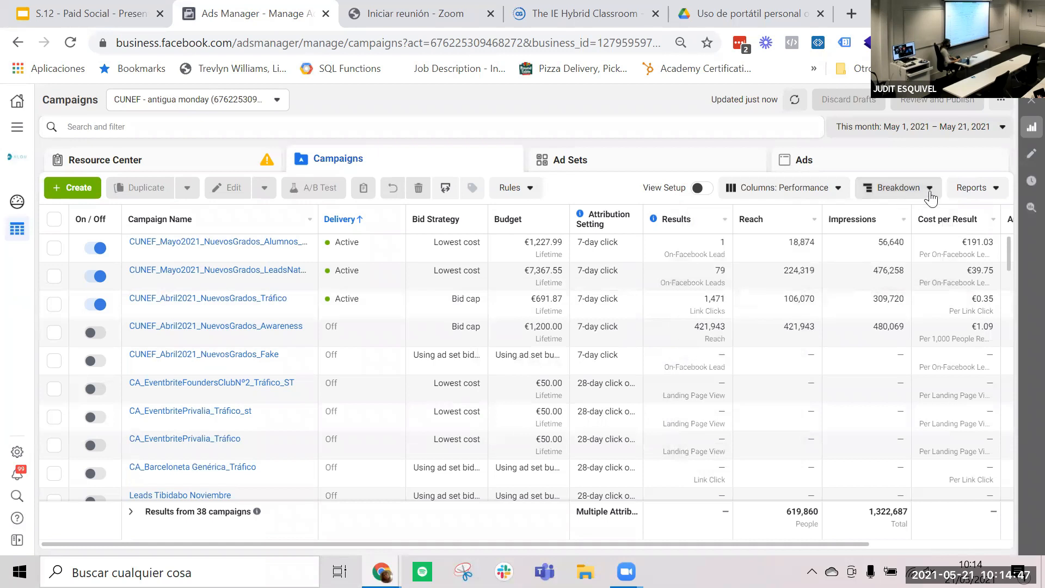
- Review the format and content options for exporting the campaigns table data, without exporting
left_click(986, 191)
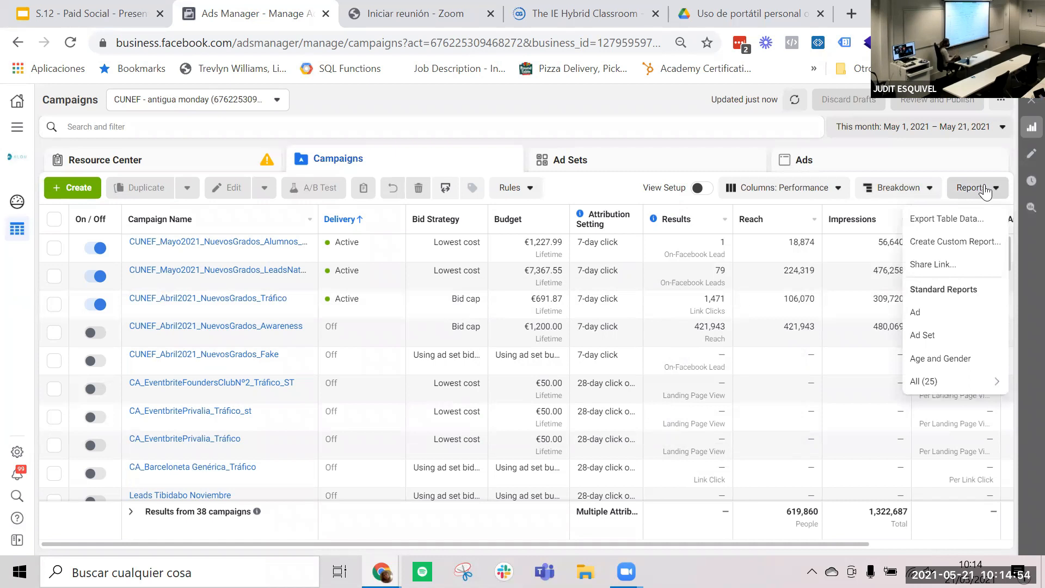
left_click(944, 220)
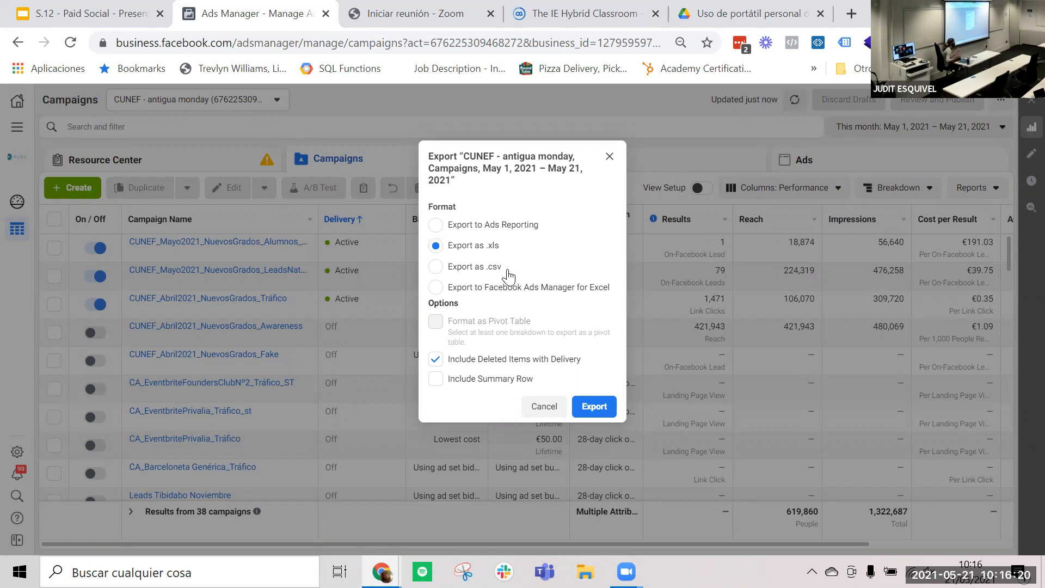
left_click(610, 157)
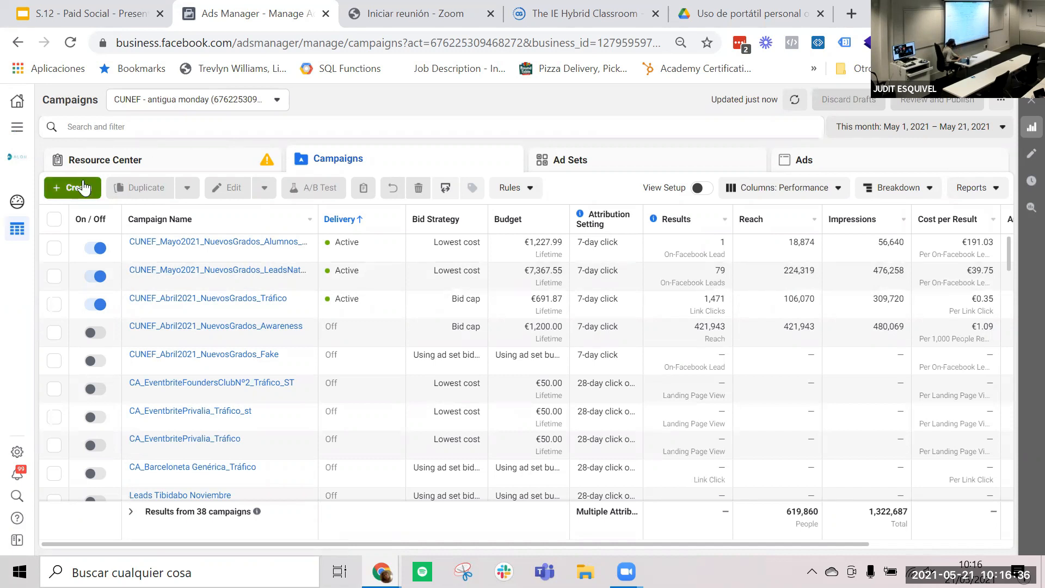
- Start a new campaign, try the Reach and Frequency buying type, and return the buying type to Auction
mouse_move(248, 256)
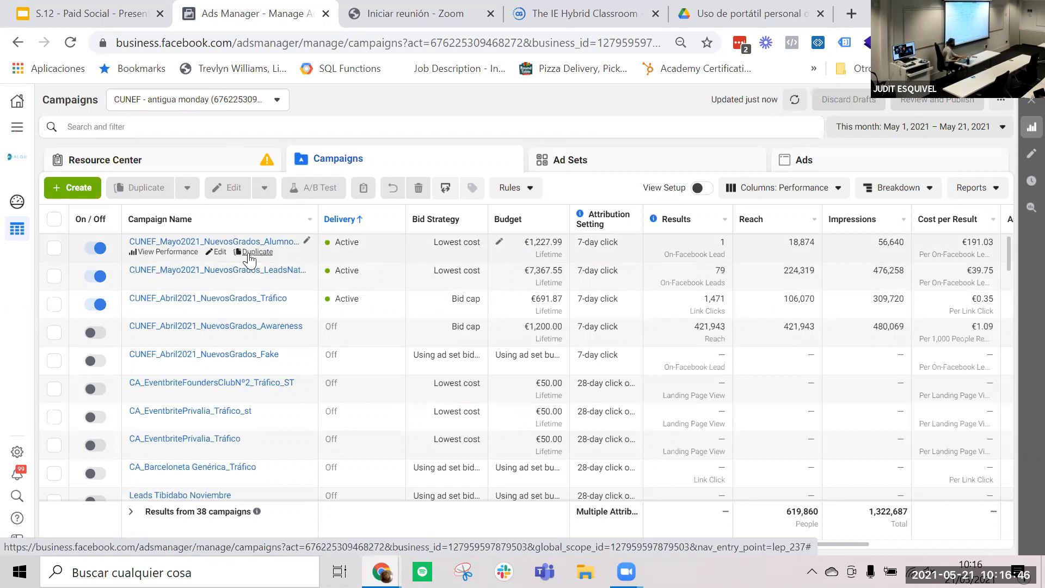
left_click(86, 188)
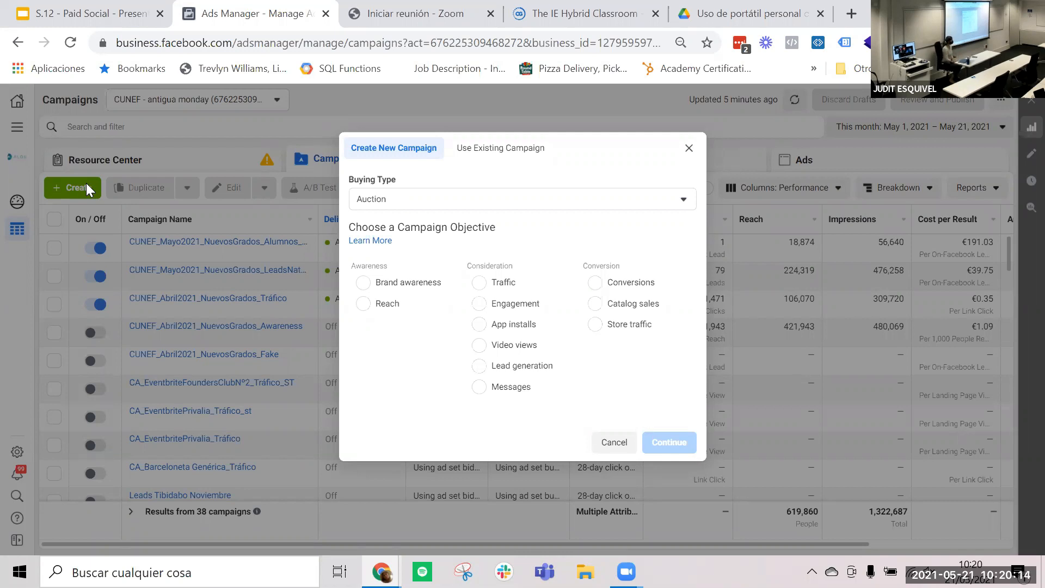
left_click(411, 200)
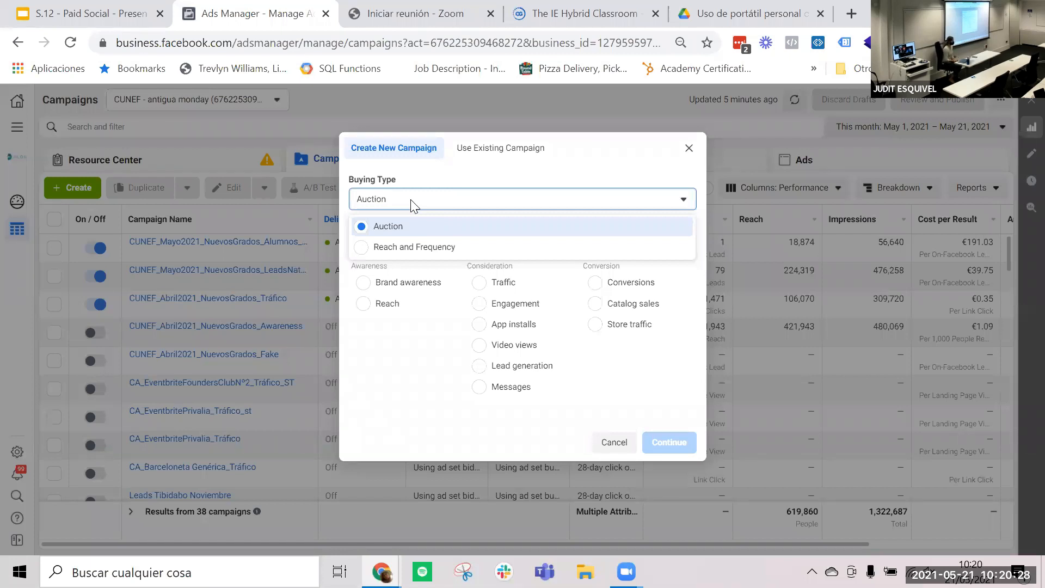
left_click(417, 246)
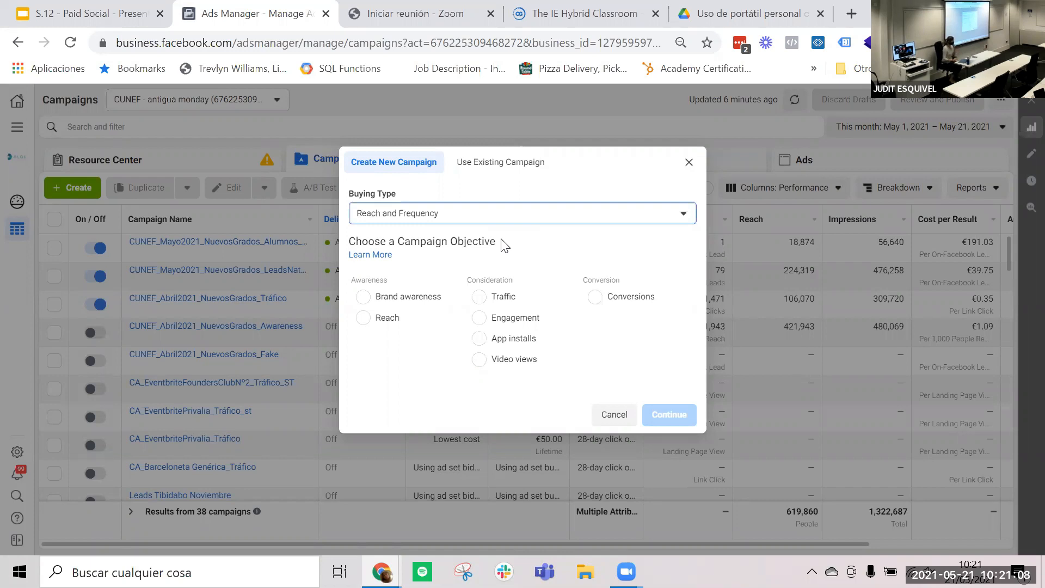
left_click(485, 217)
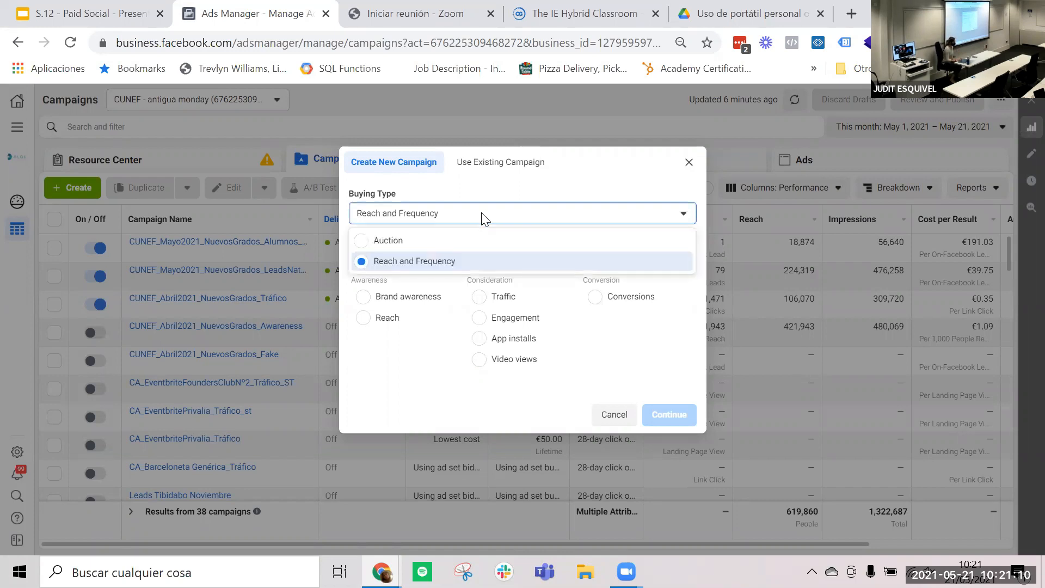
left_click(440, 243)
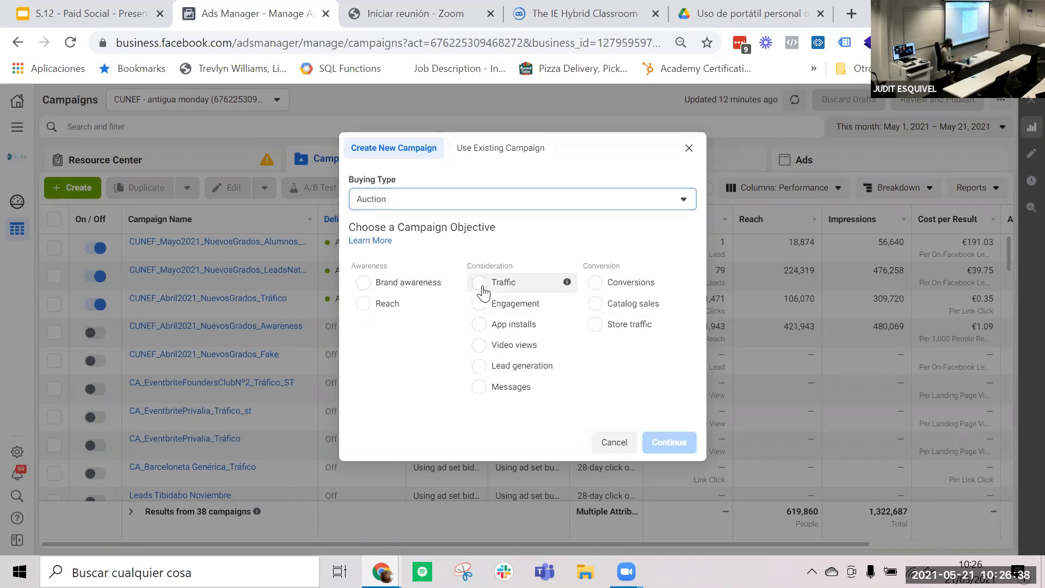
- Create the campaign with the Traffic objective, checking the optional naming fields but leaving them empty
left_click(479, 283)
scroll(430, 346, "down", 1)
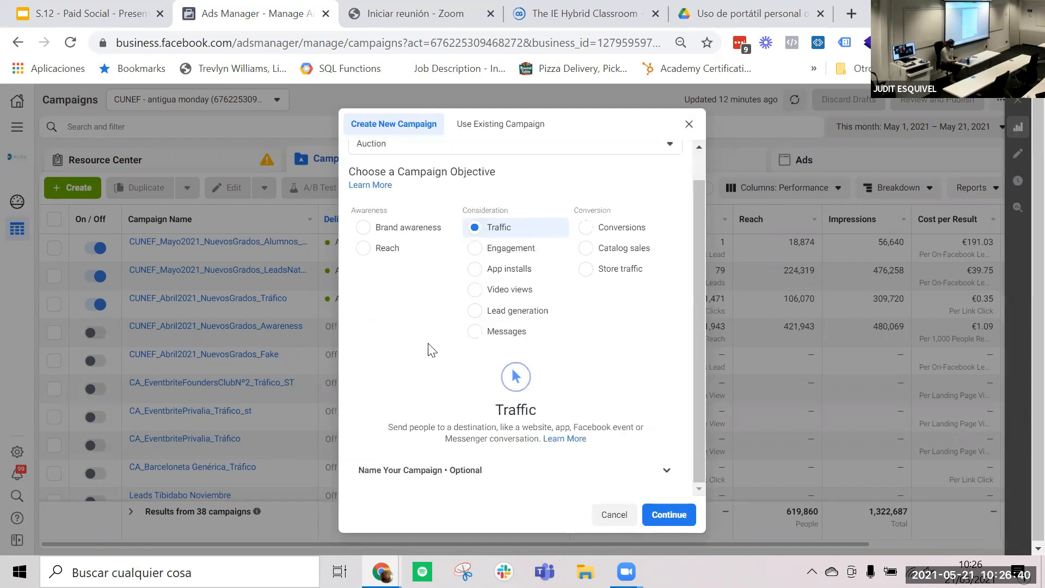
left_click(532, 470)
scroll(430, 360, "down", 3)
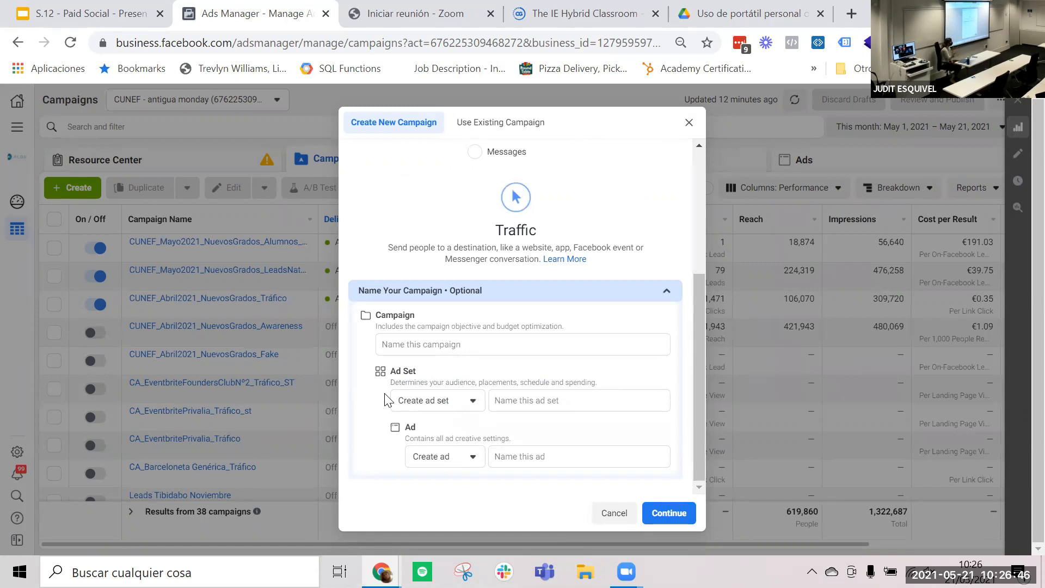
left_click(669, 512)
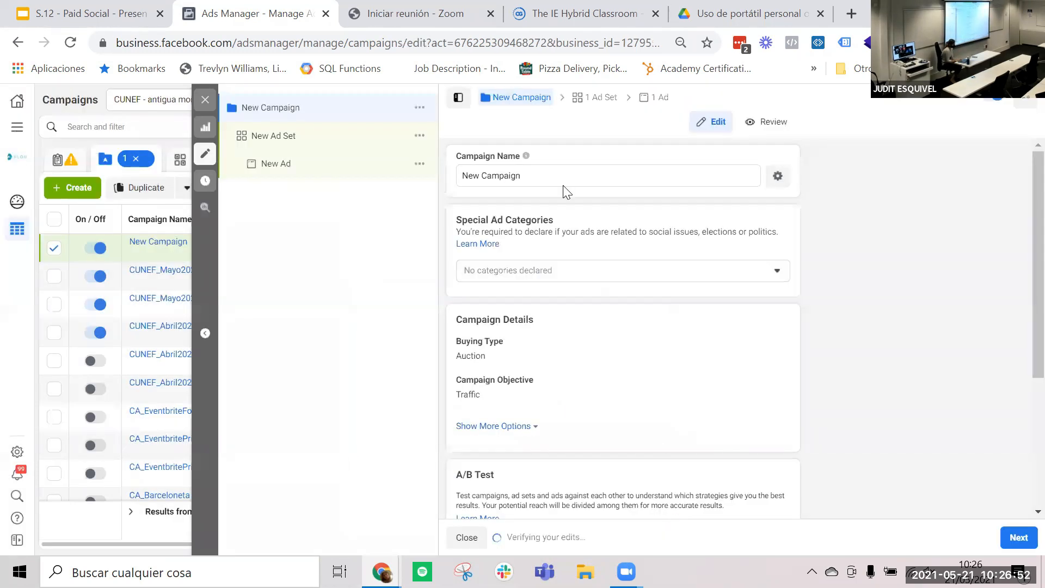
- Rename the new campaign as Test
triple_click(515, 175)
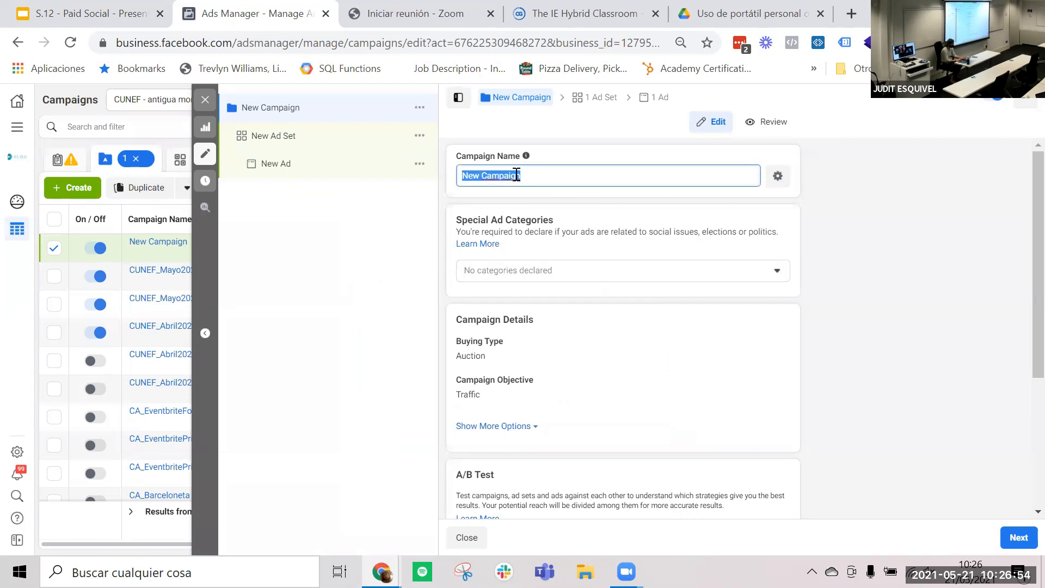
type("Test")
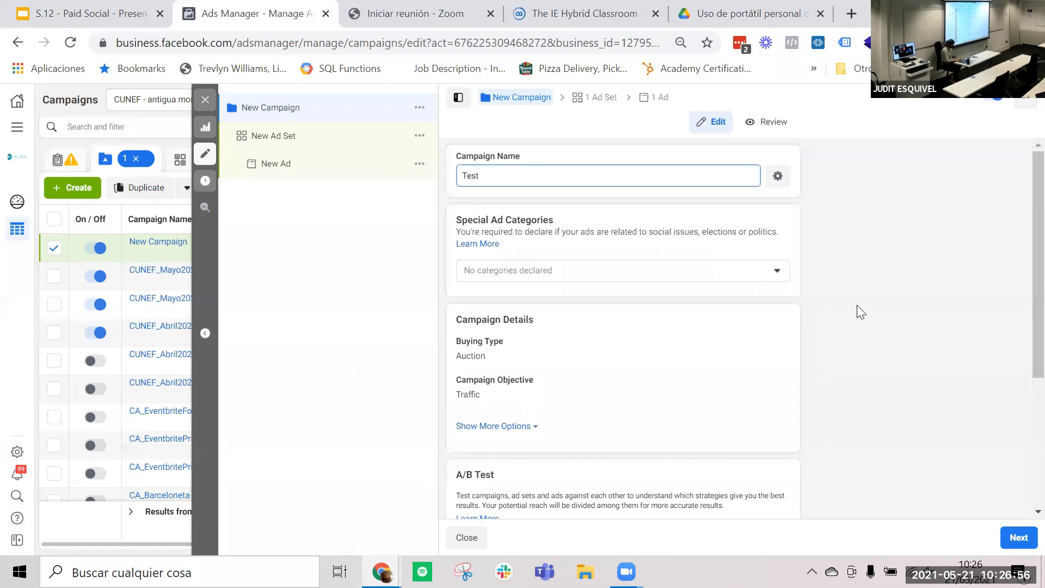
left_click(856, 304)
- Open the campaign objective for editing in the campaign details to view the available objectives
scroll(856, 303, "down", 3)
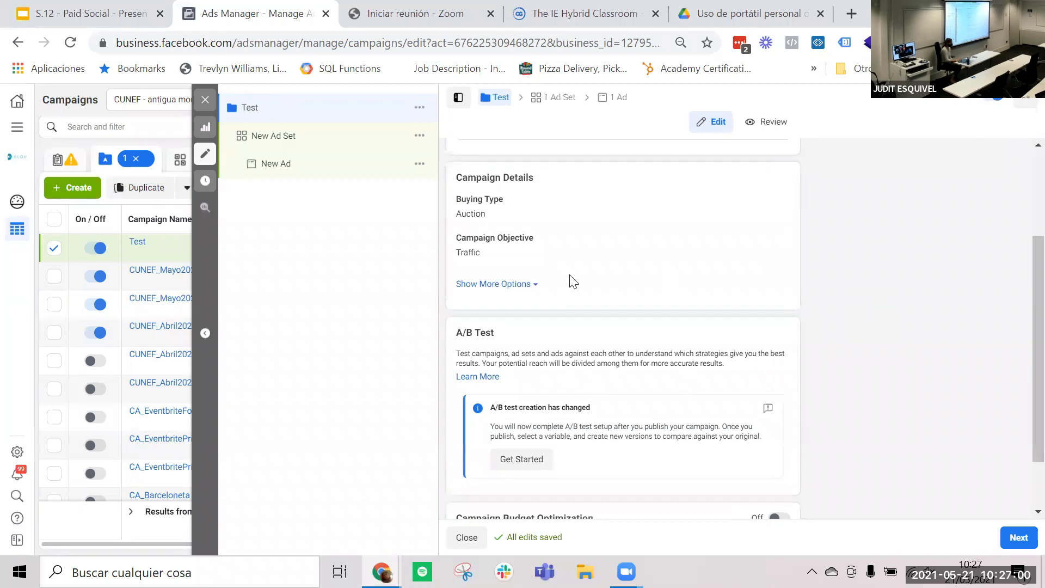
left_click(775, 240)
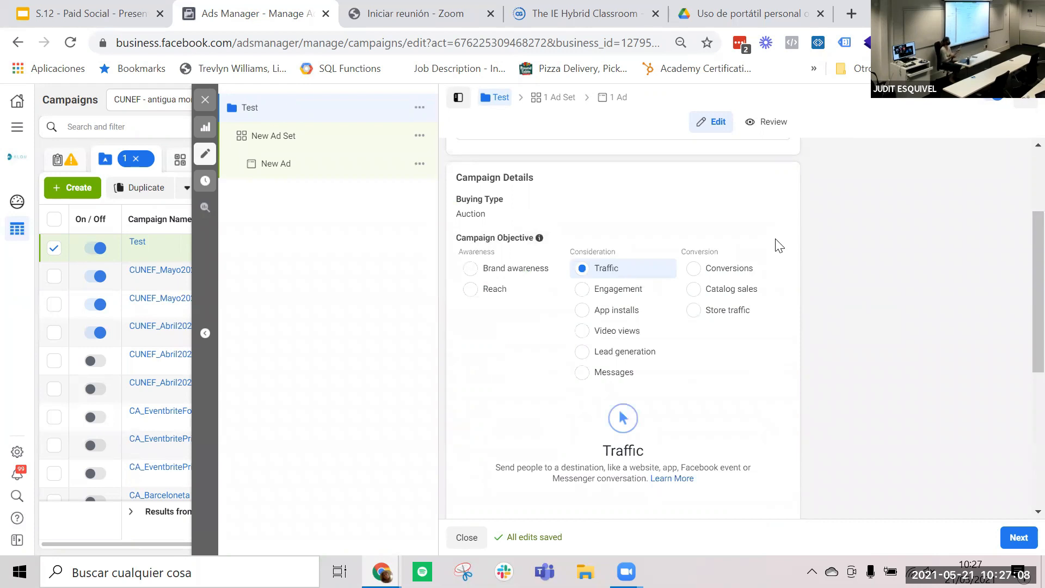
right_click(898, 296)
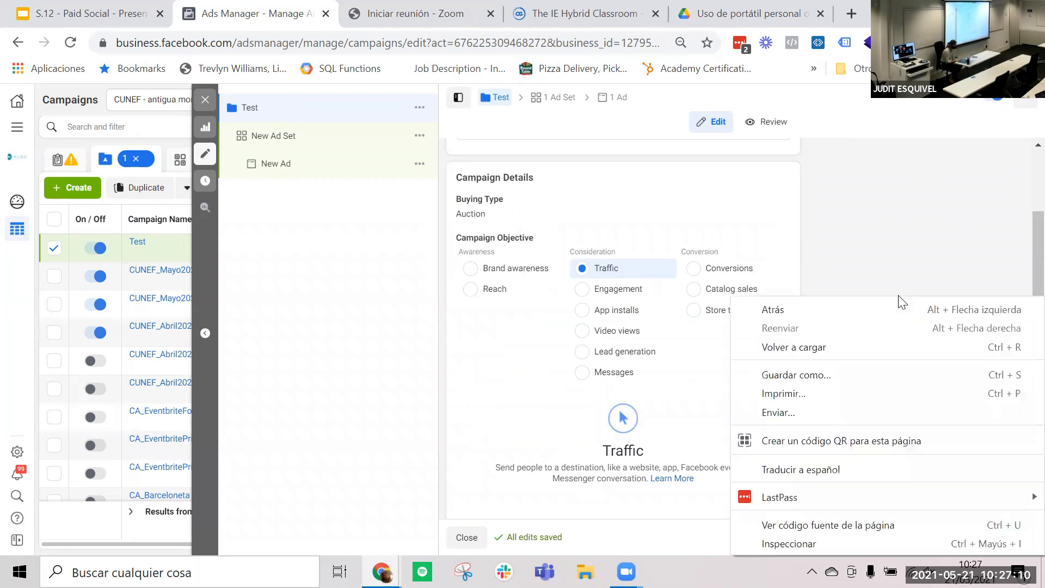
left_click(862, 268)
- Add an optional campaign spending limit of €150 in the campaign details
scroll(812, 380, "down", 5)
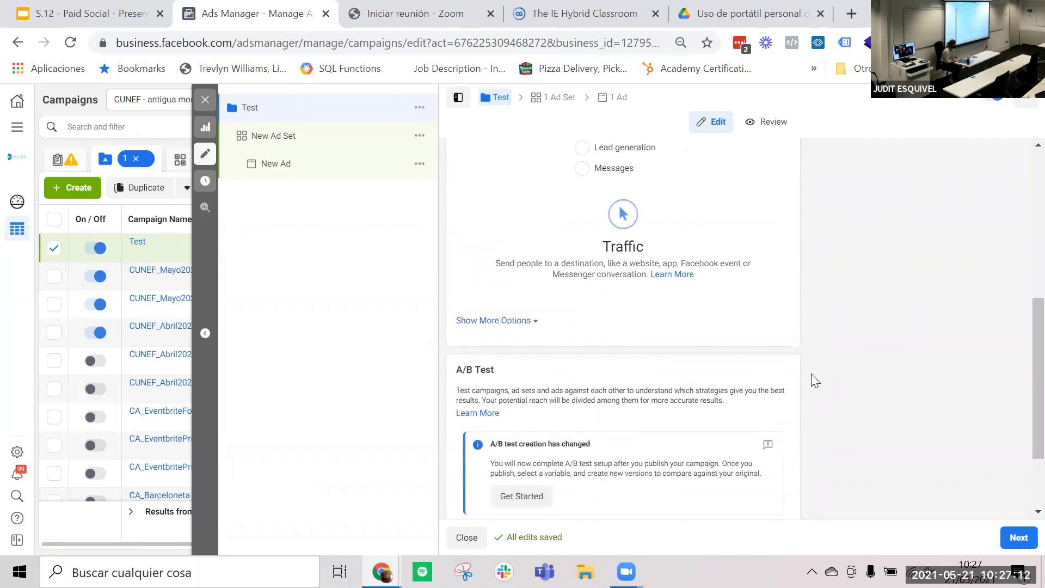
left_click(495, 235)
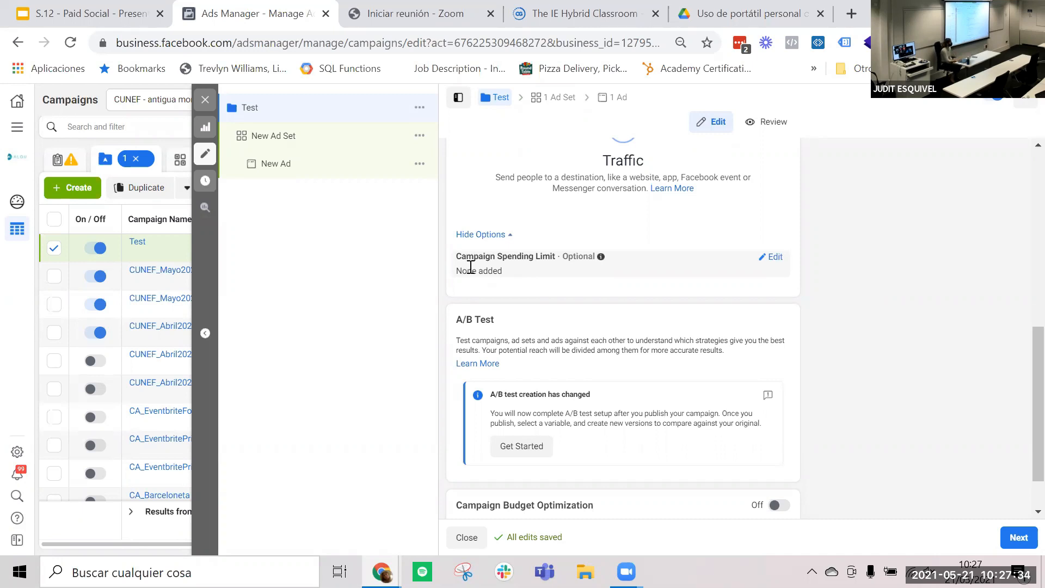
left_click(763, 260)
left_click(463, 275)
left_click(513, 297)
type("150")
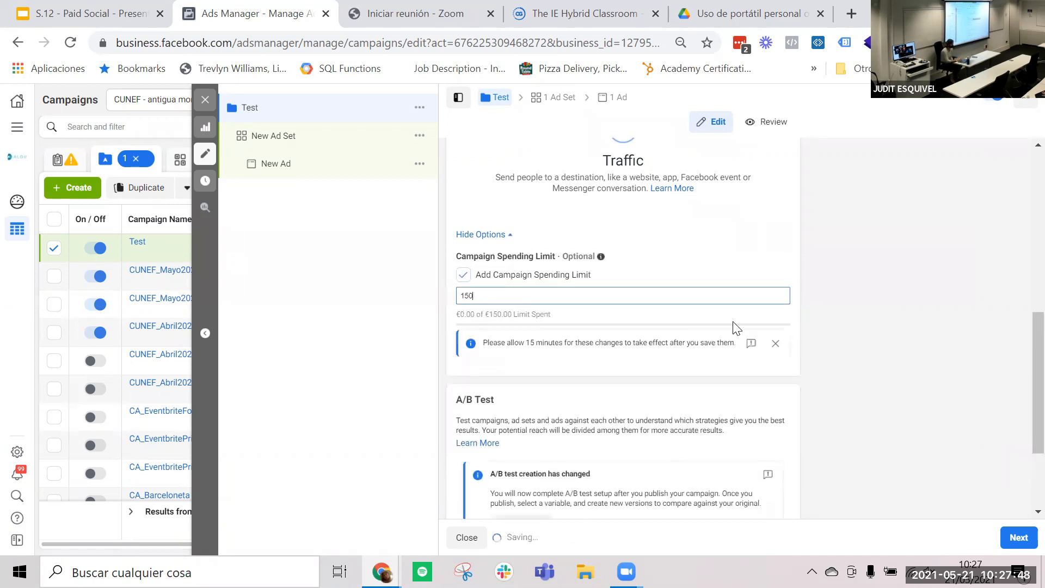
left_click(988, 360)
- Turn on Campaign Budget Optimization and set a lifetime campaign budget of €150
scroll(823, 380, "down", 3)
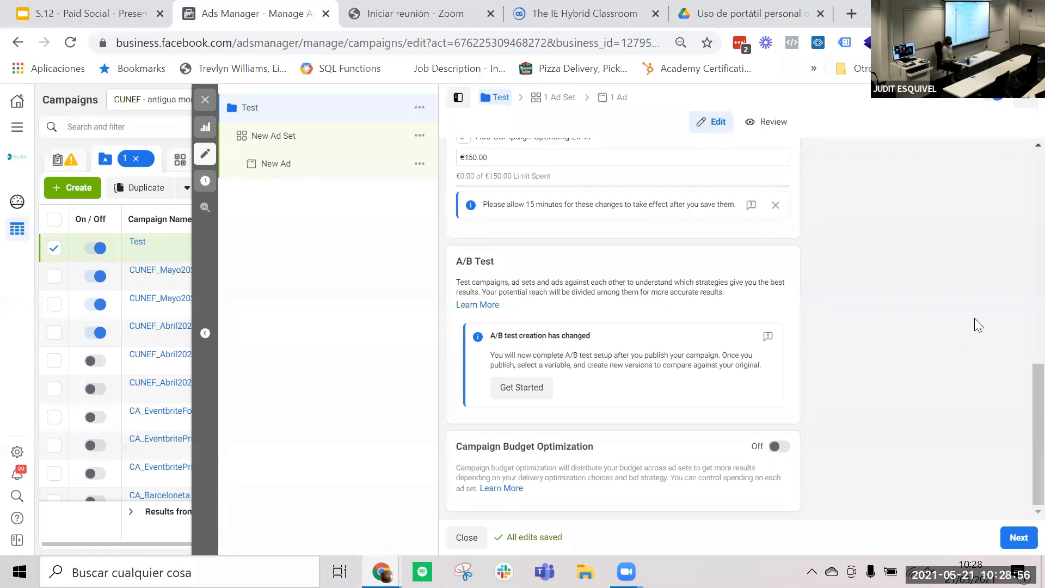
left_click(784, 449)
scroll(837, 437, "down", 2)
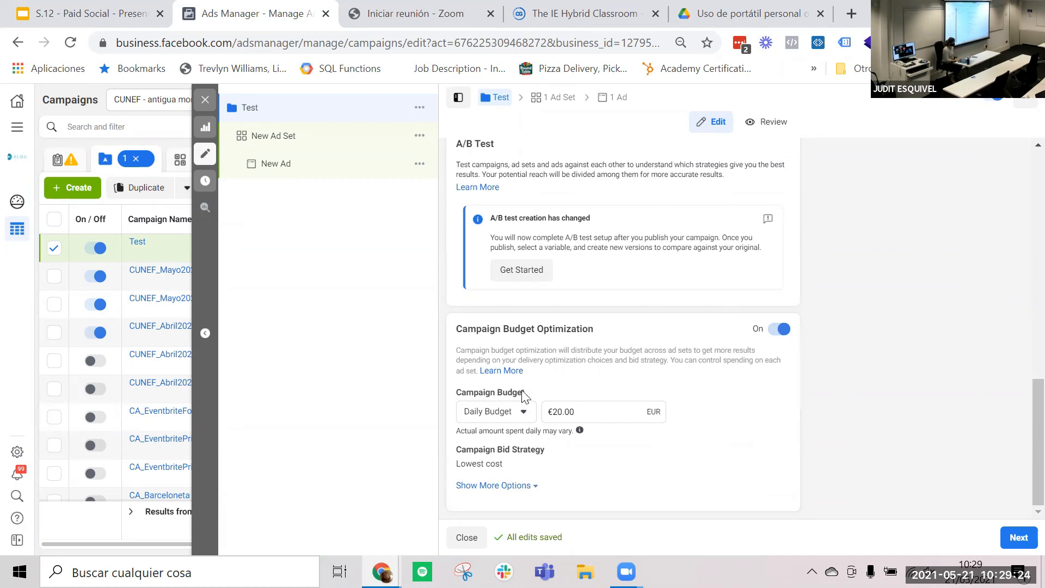
left_click(522, 410)
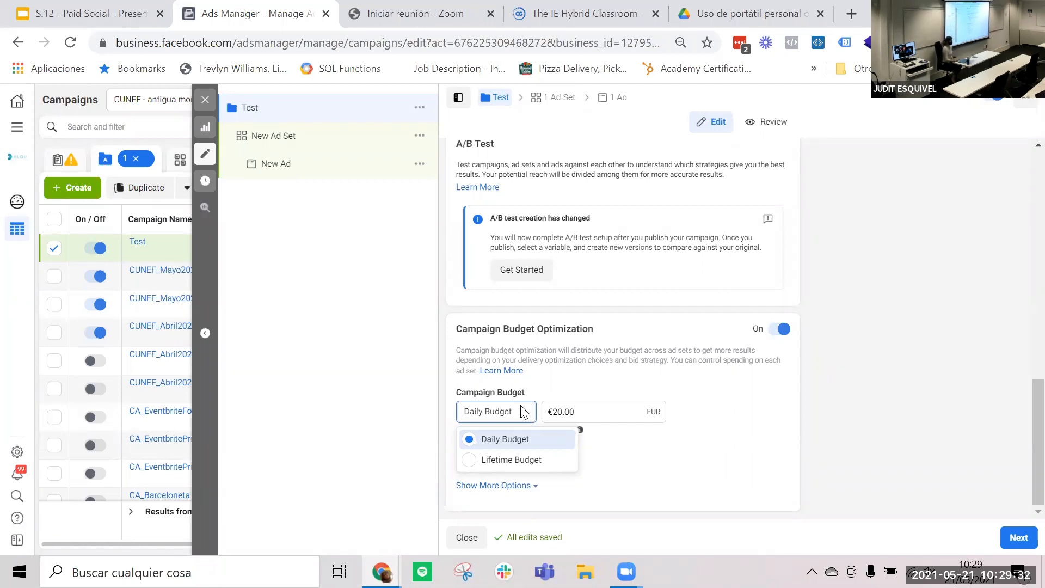
left_click(489, 460)
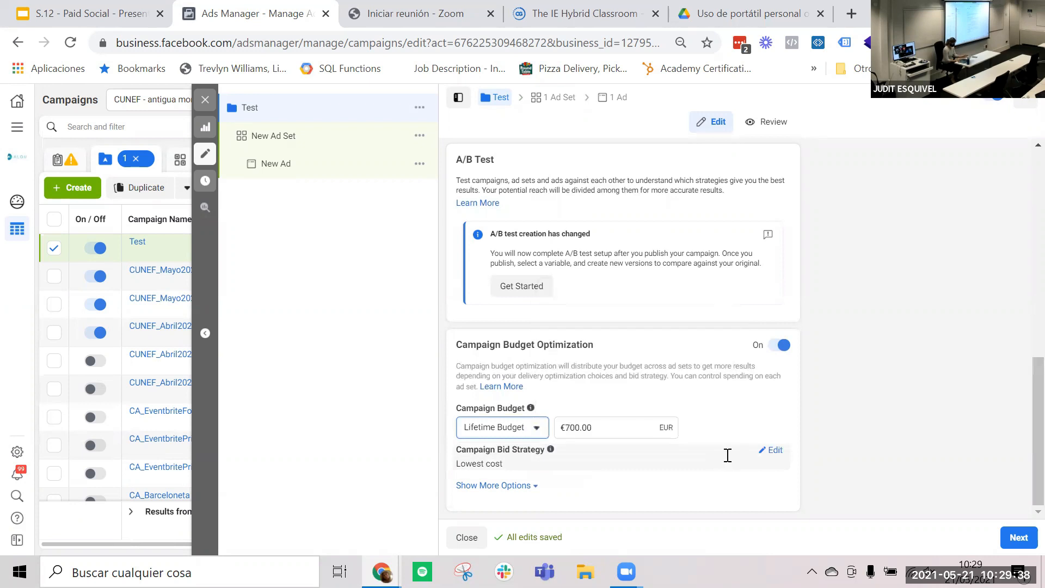
triple_click(580, 425)
type("150")
left_click(766, 427)
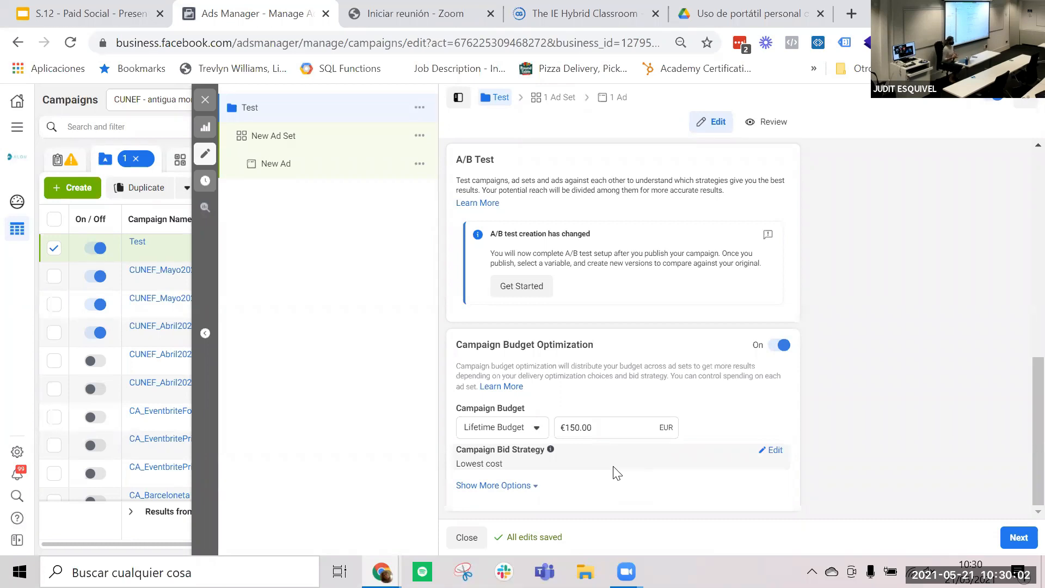
- Try Cost cap as the campaign bid strategy, and switch the strategy to Bid cap, accepting the bid amount reset
left_click(773, 450)
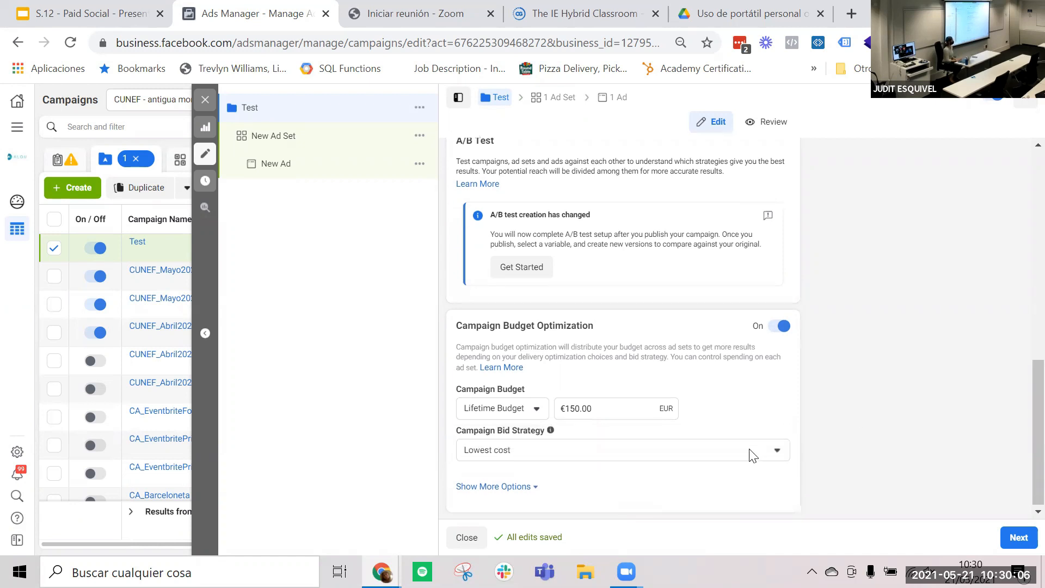
left_click(751, 454)
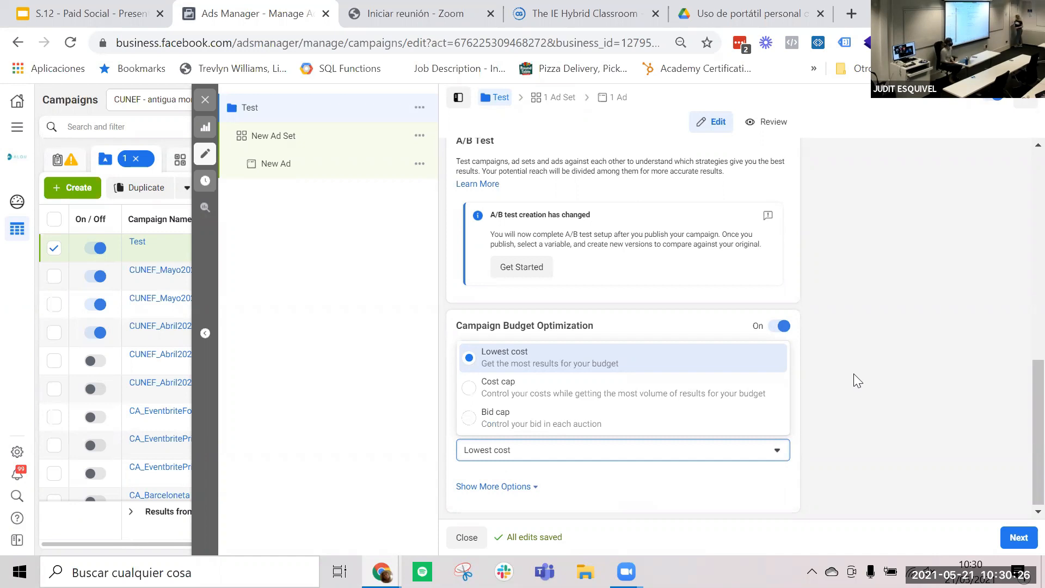
left_click(566, 397)
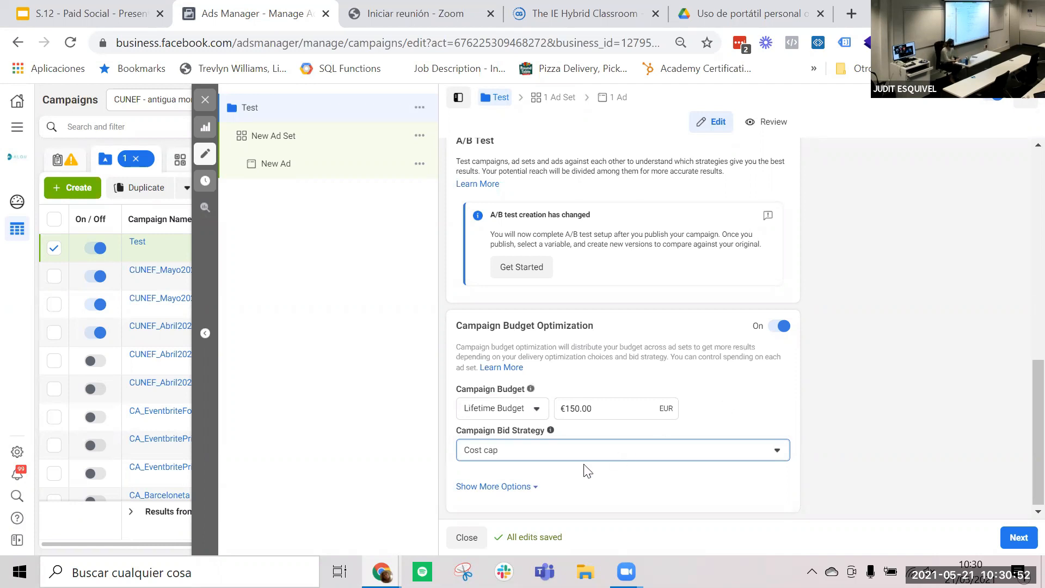
left_click(566, 453)
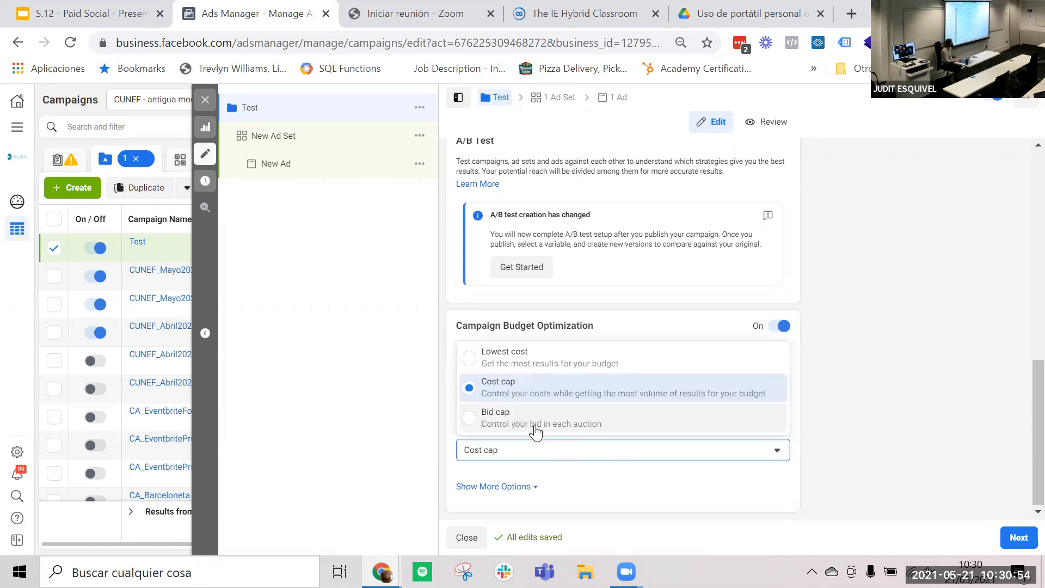
left_click(536, 419)
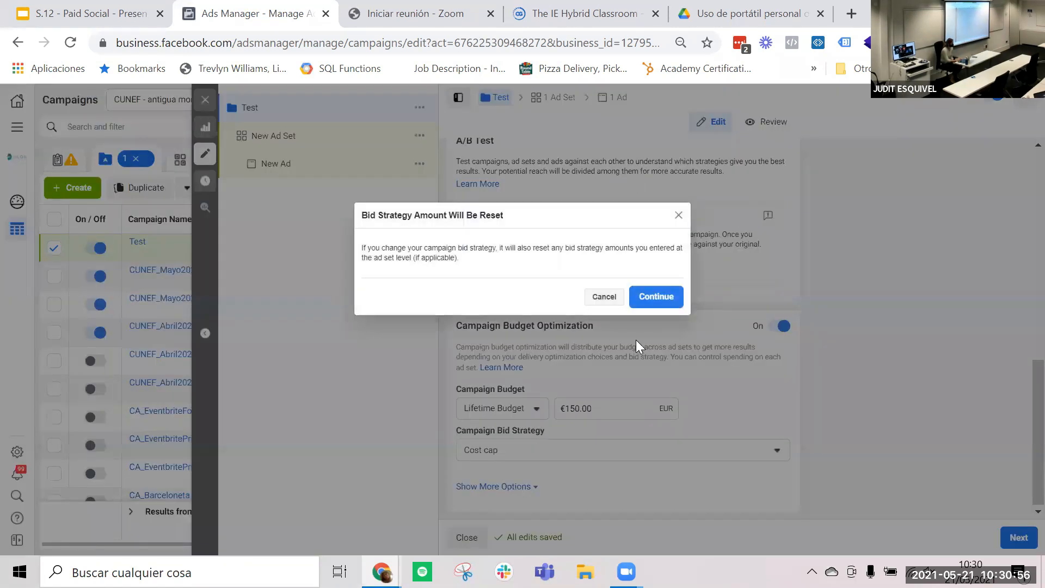
left_click(680, 215)
left_click(547, 445)
left_click(512, 418)
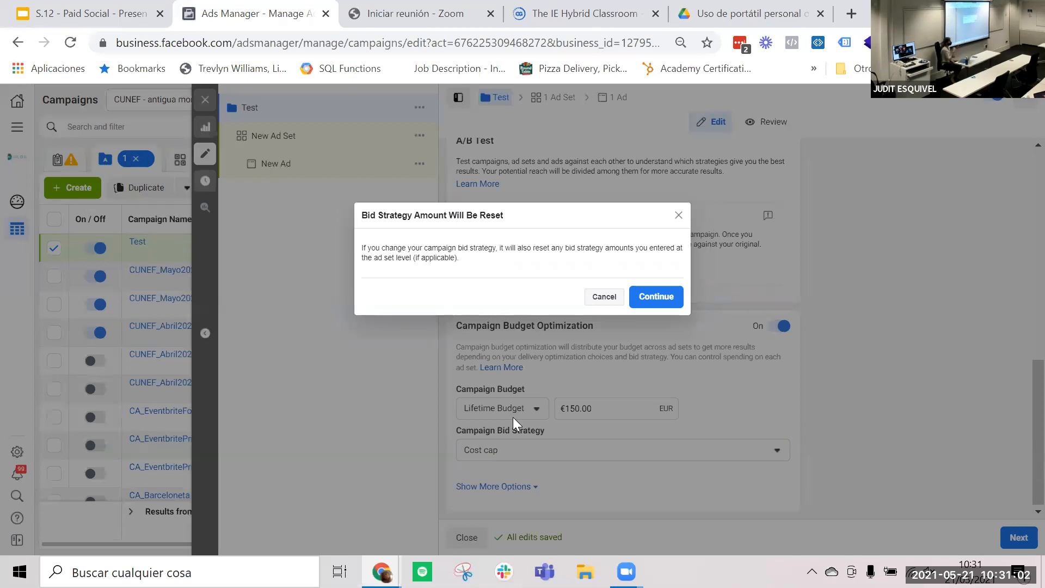
left_click(643, 296)
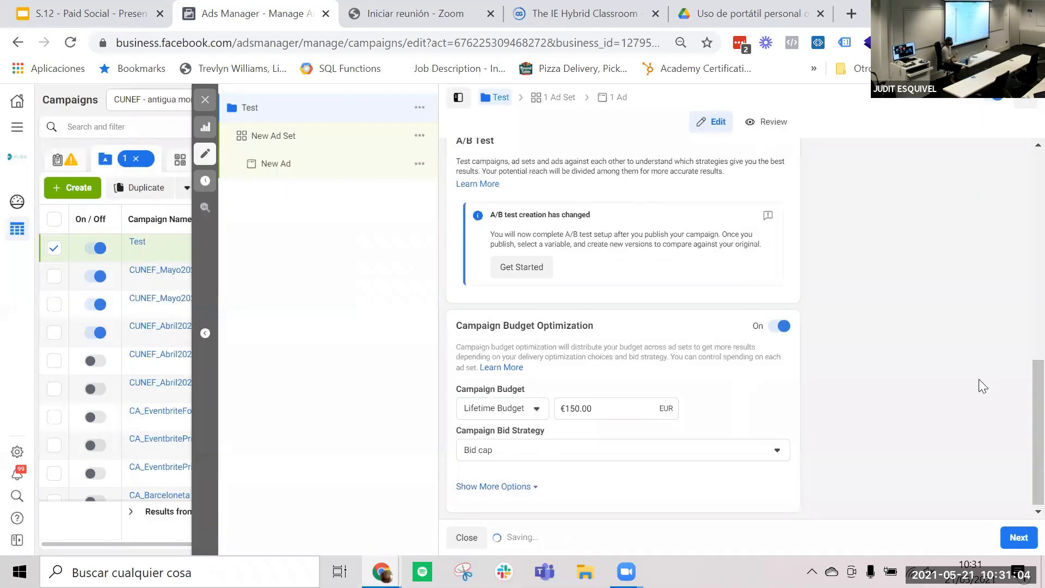
scroll(978, 379, "up", 10)
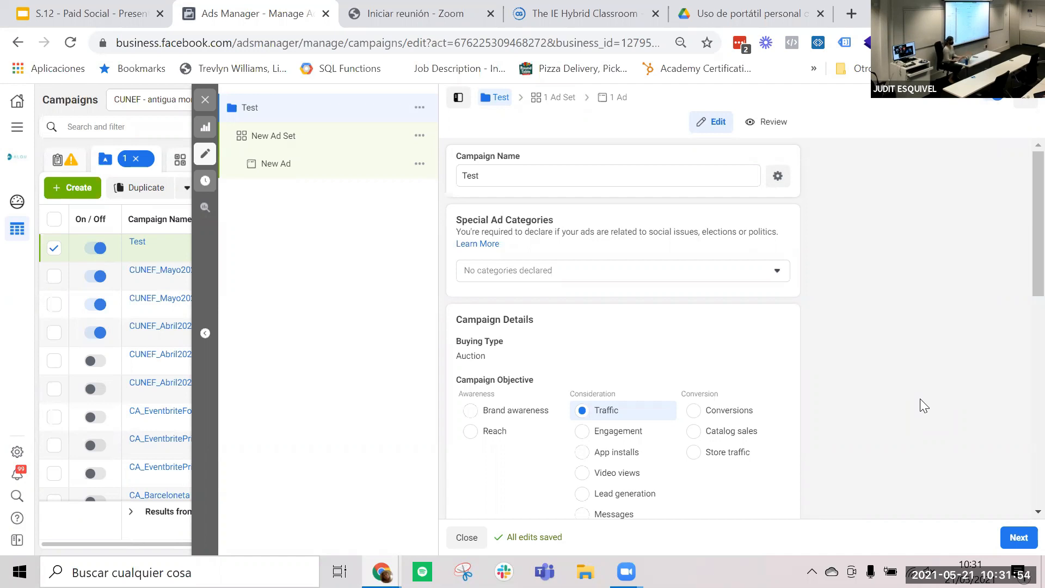
scroll(1022, 343, "down", 3)
scroll(1021, 343, "down", 9)
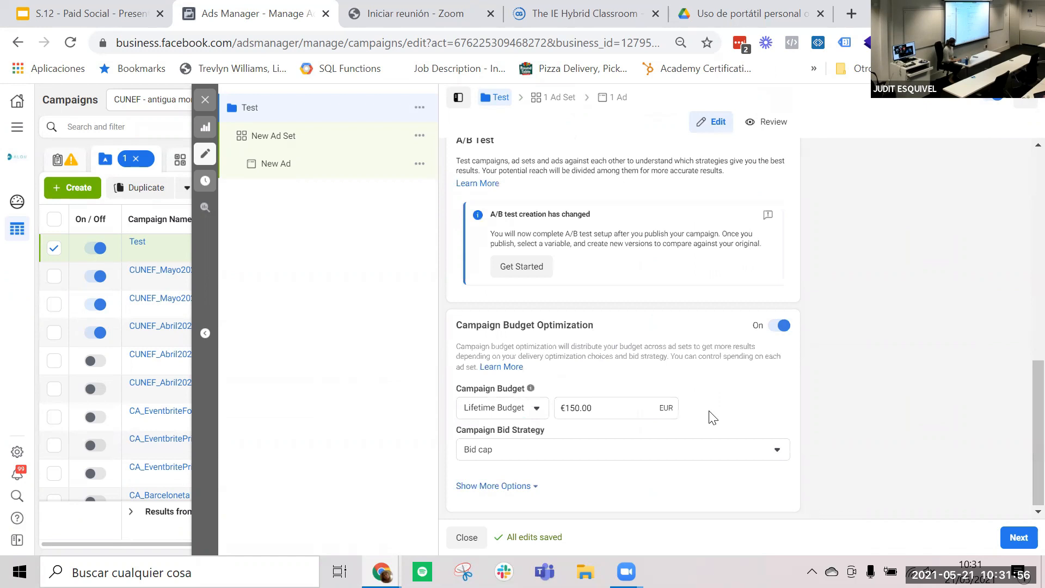
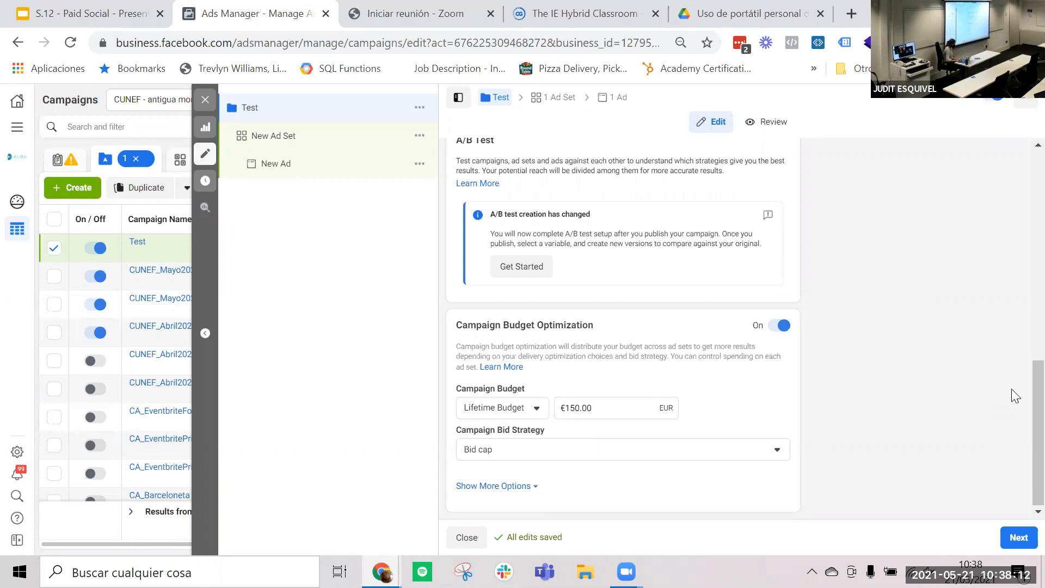
- Show the additional Campaign Budget Optimization options and set ad scheduling to run ads on a schedule
left_click(526, 488)
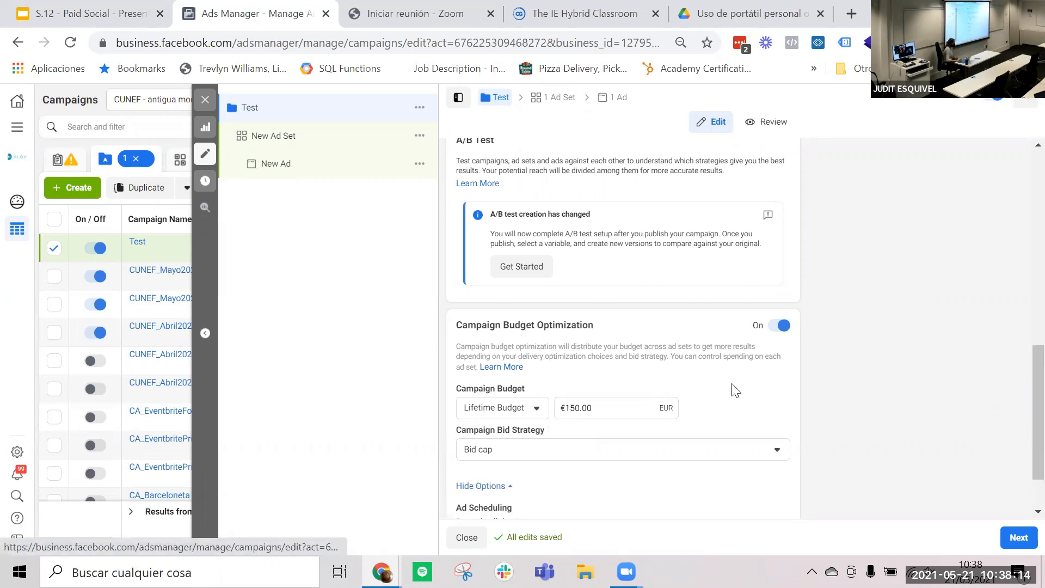
scroll(1005, 332, "down", 1)
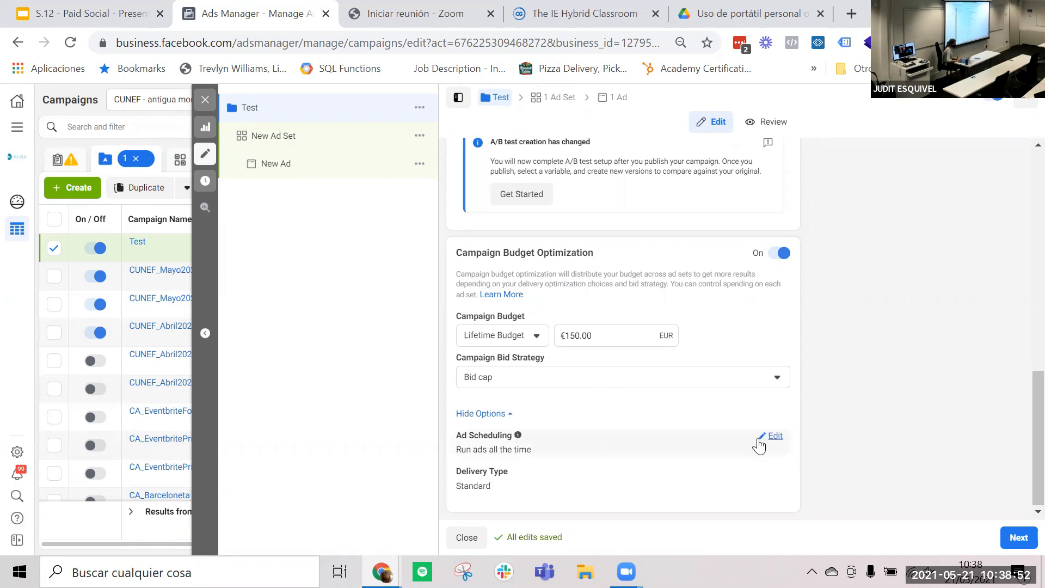
left_click(772, 436)
left_click(457, 448)
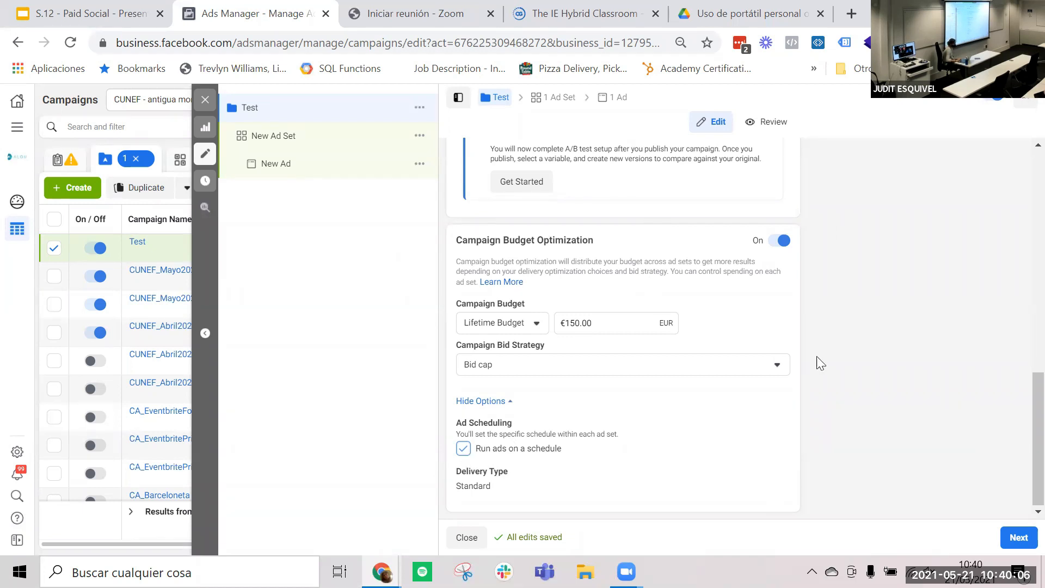
- Continue to the ad set settings, try App as the traffic destination, and set the destination back to Website
right_click(1013, 528)
left_click(1013, 528)
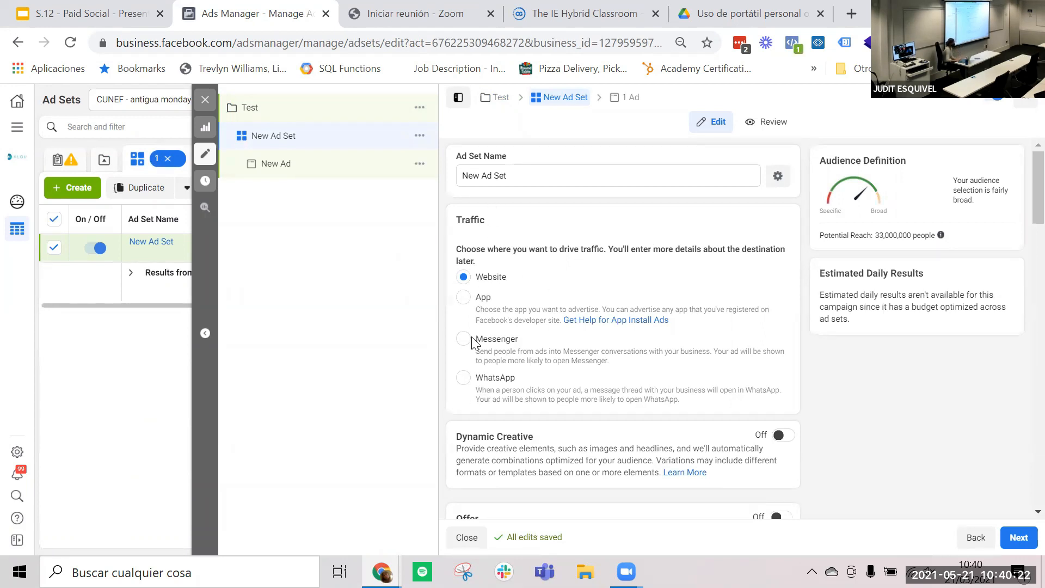
left_click(464, 297)
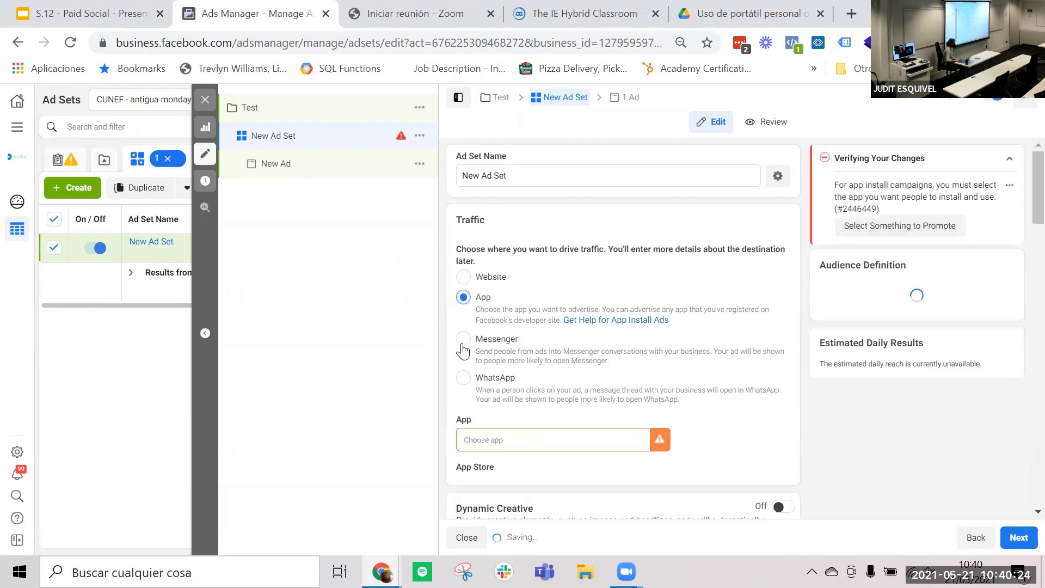
left_click(464, 278)
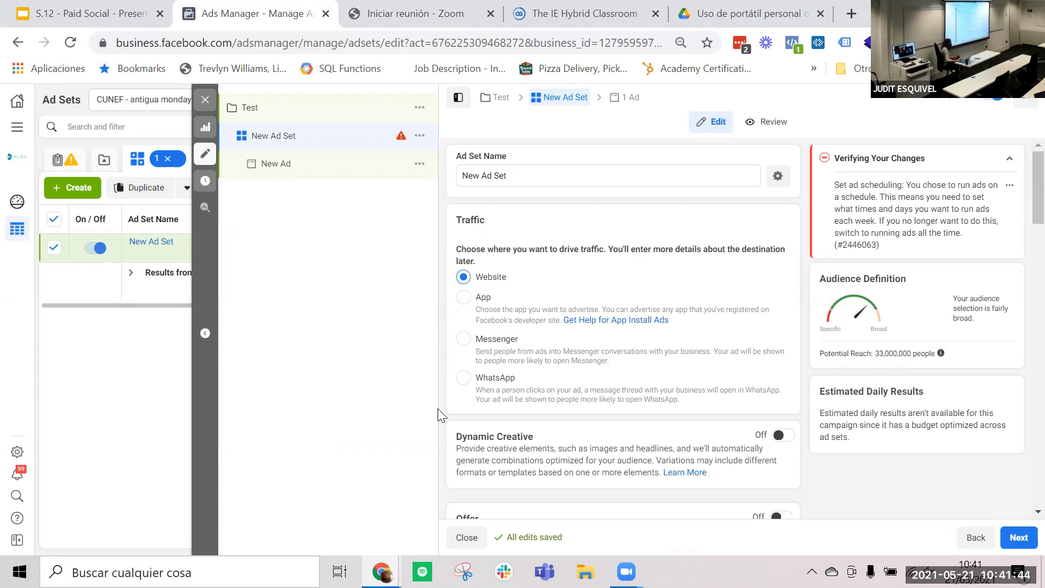
- Schedule the ad set's ads for Saturday and Sunday from 12pm to midnight, and Monday and Tuesday from 6pm to midnight
scroll(683, 360, "down", 3)
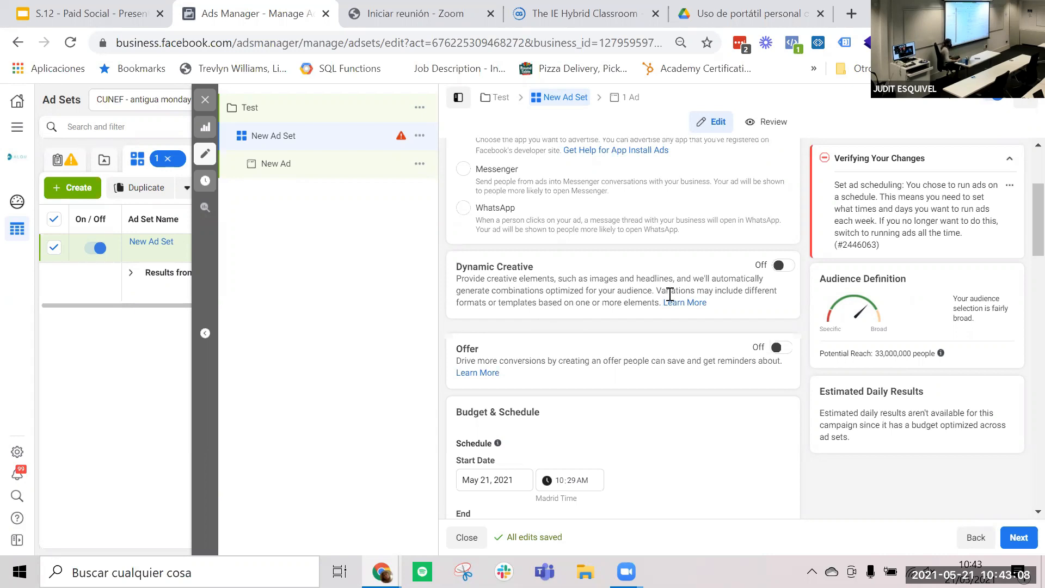
scroll(670, 296, "down", 3)
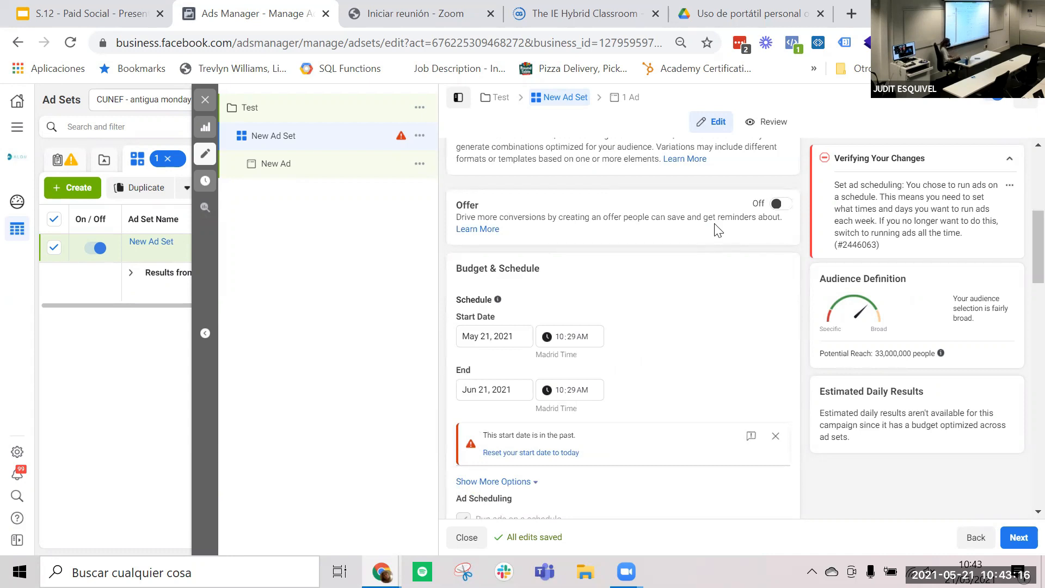
scroll(717, 231, "down", 2)
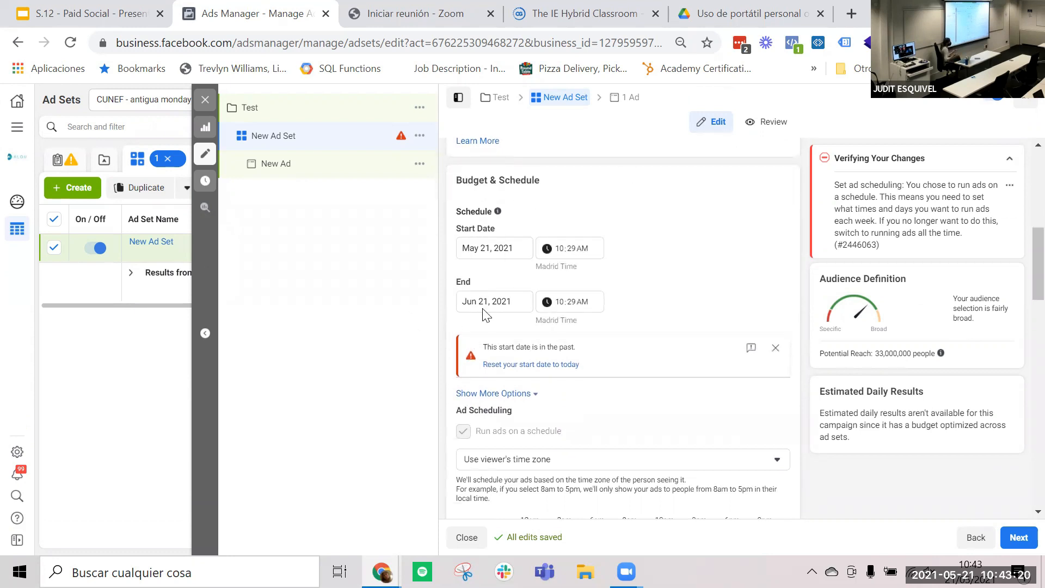
scroll(482, 308, "down", 2)
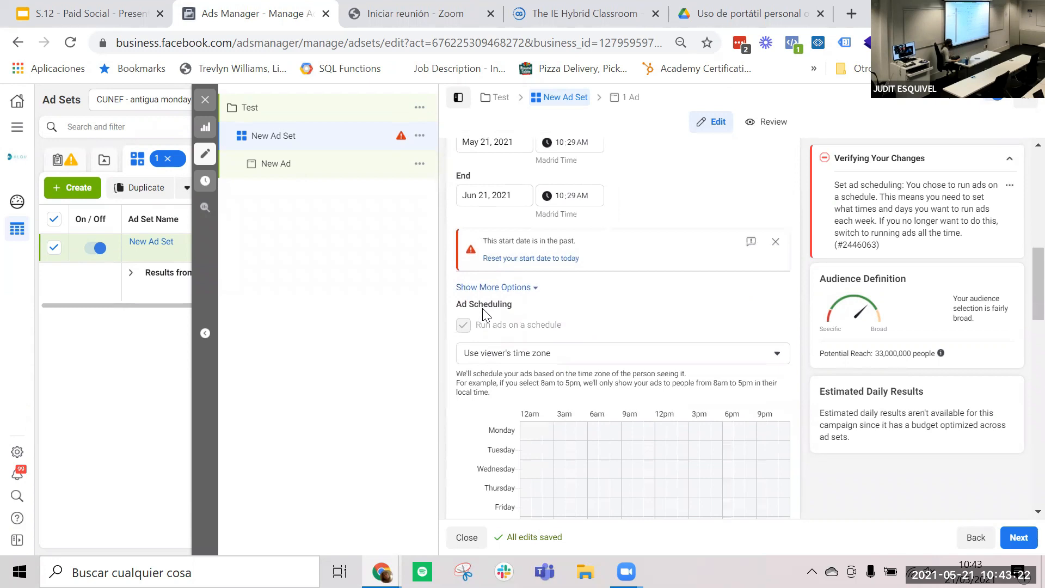
scroll(479, 319, "down", 3)
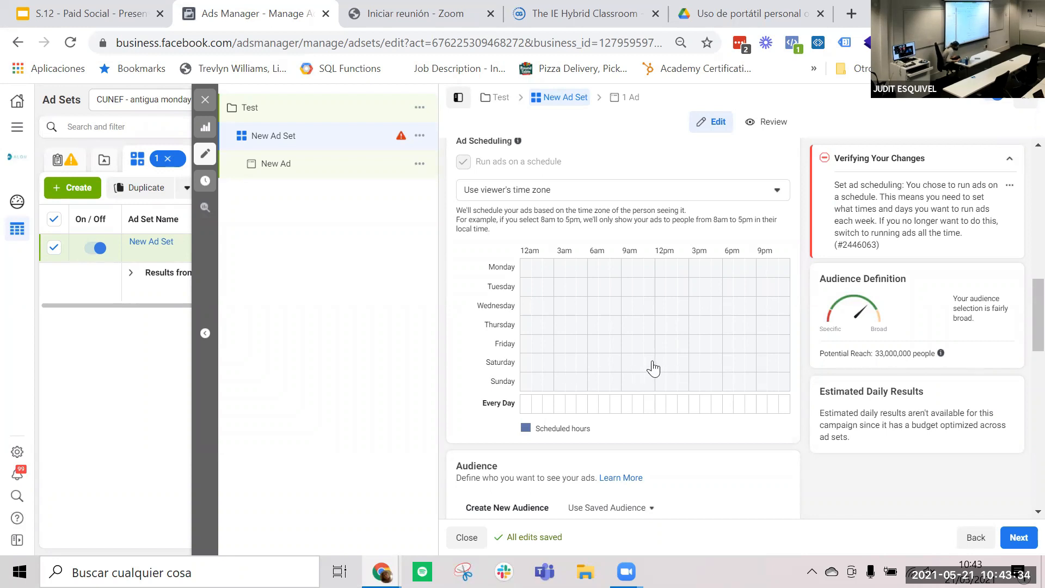
left_click_drag(659, 362, 793, 381)
left_click_drag(660, 362, 781, 382)
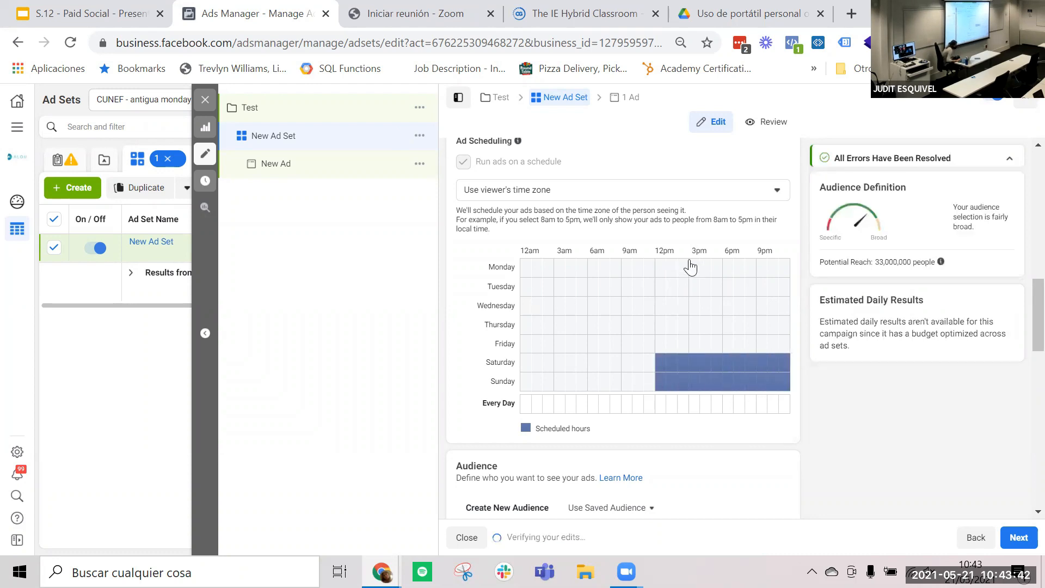
left_click_drag(726, 266, 785, 296)
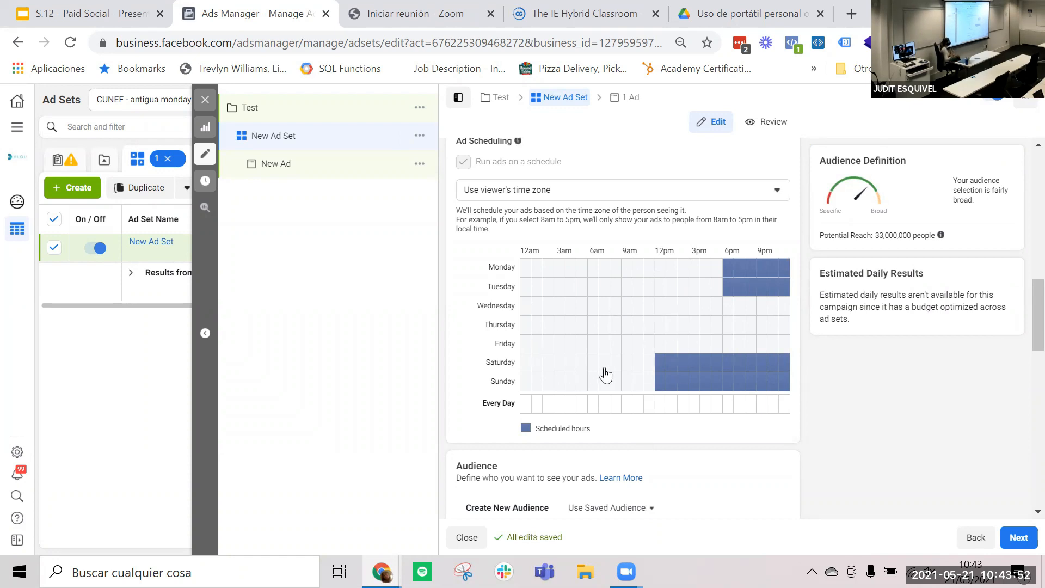
- View the list of existing custom and lookalike audiences available for the ad set, without choosing one
scroll(605, 375, "down", 5)
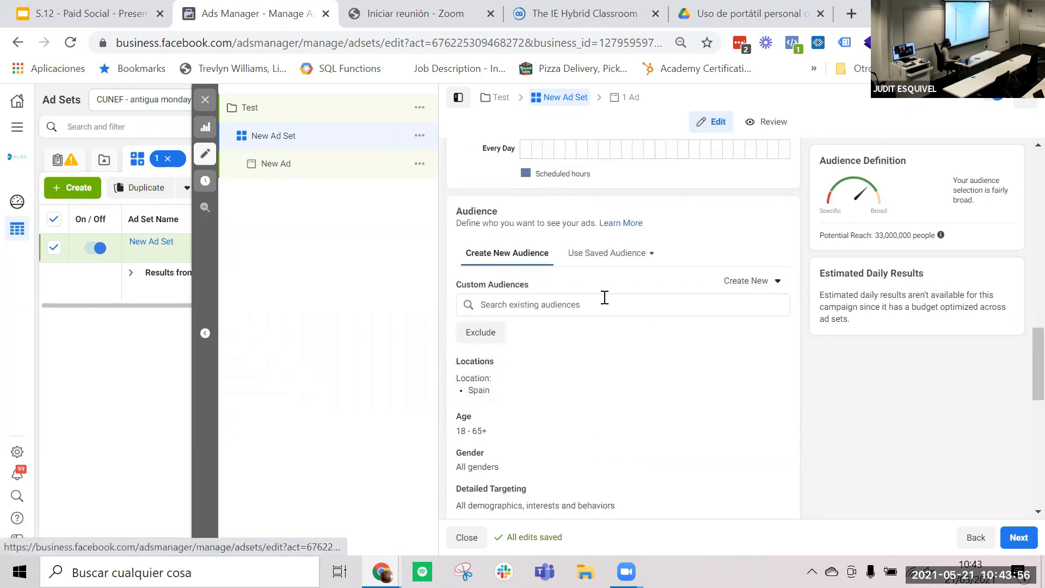
left_click(554, 308)
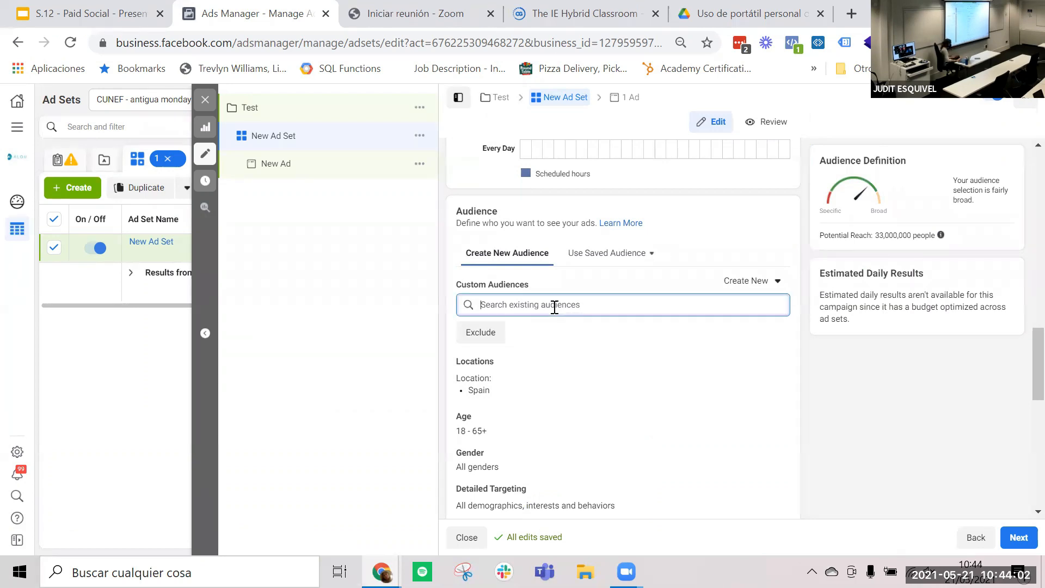
left_click(530, 304)
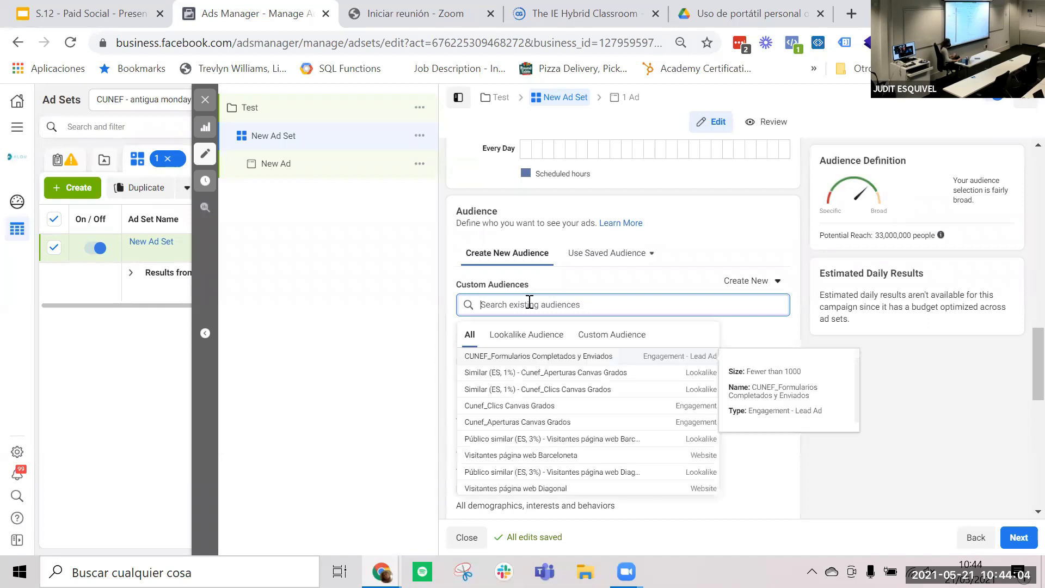
left_click(578, 277)
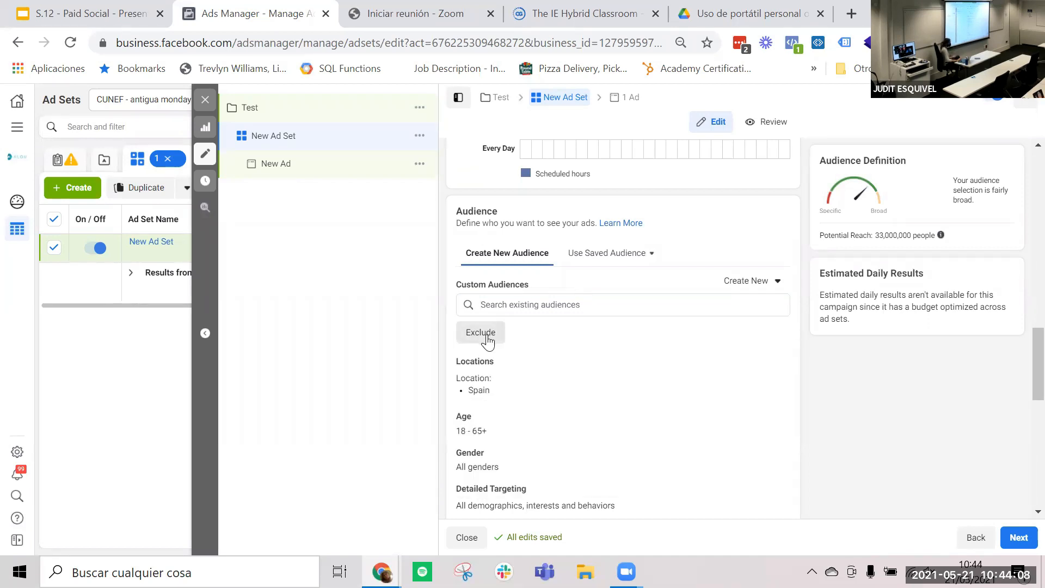
- Open the audience locations for editing and examine the location type choices and the include and exclude options
scroll(487, 340, "down", 1)
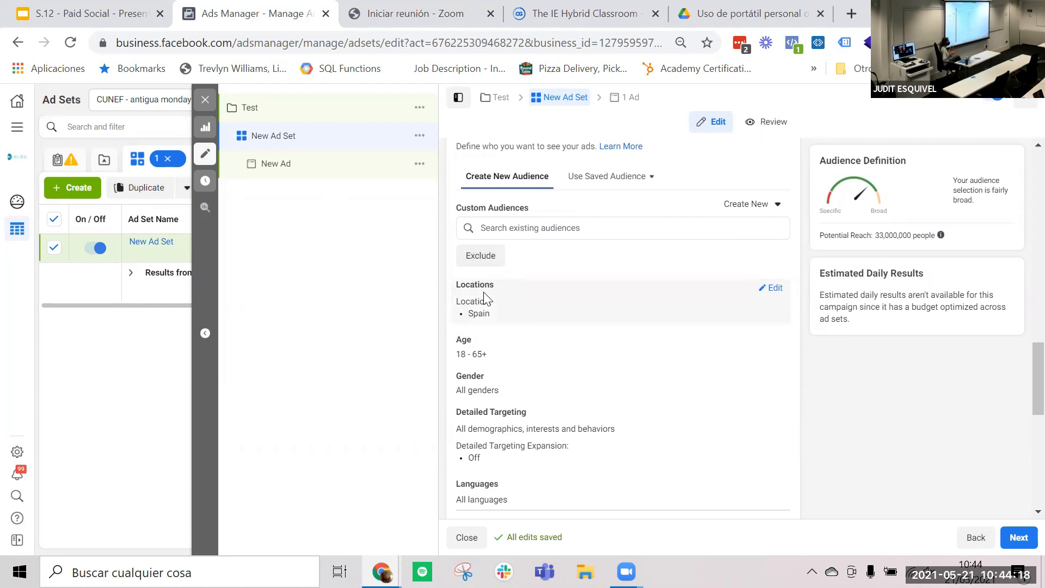
left_click(775, 288)
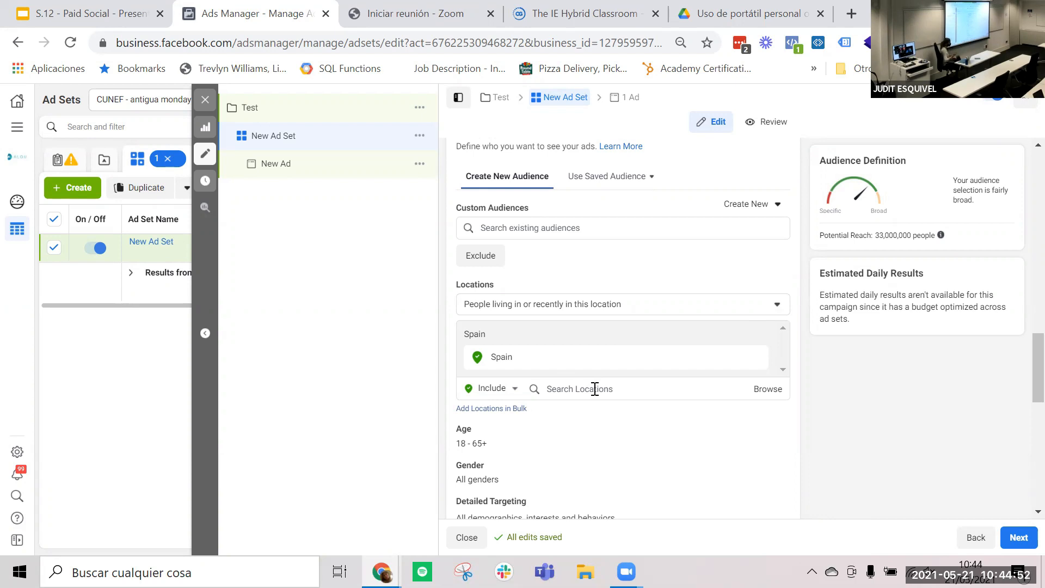
scroll(595, 389, "down", 1)
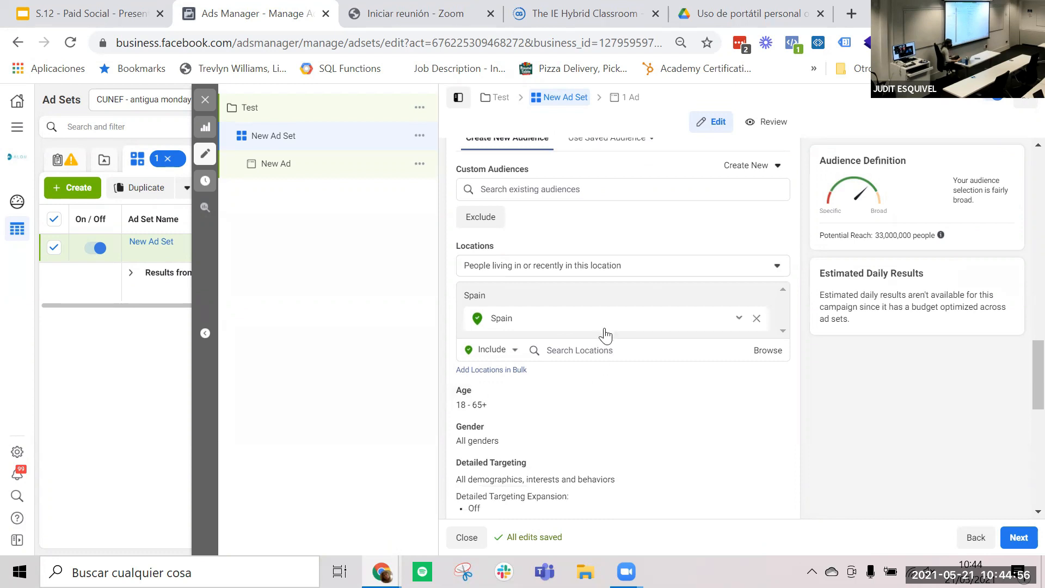
left_click(615, 271)
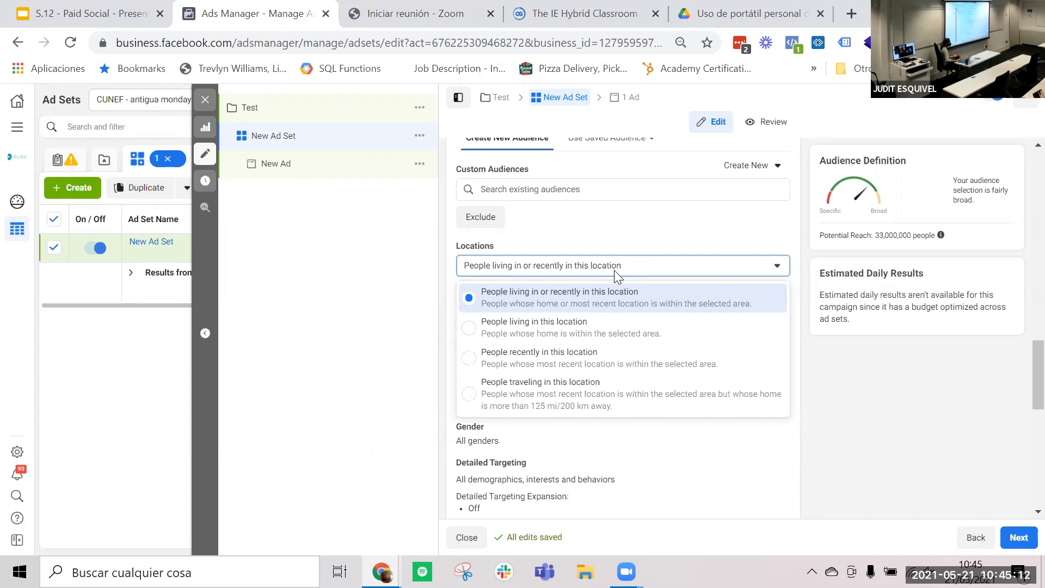
left_click(548, 249)
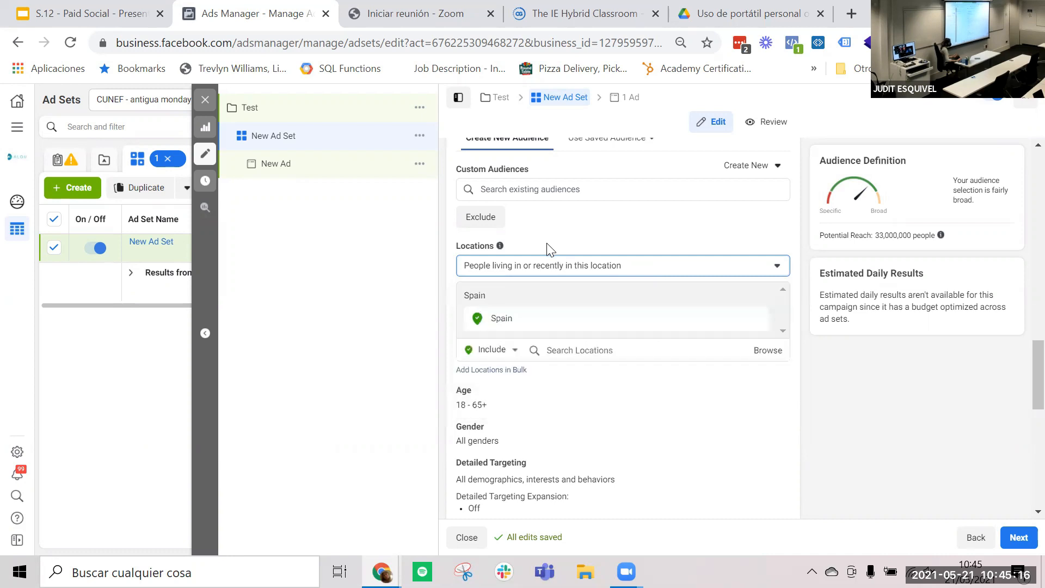
left_click(496, 350)
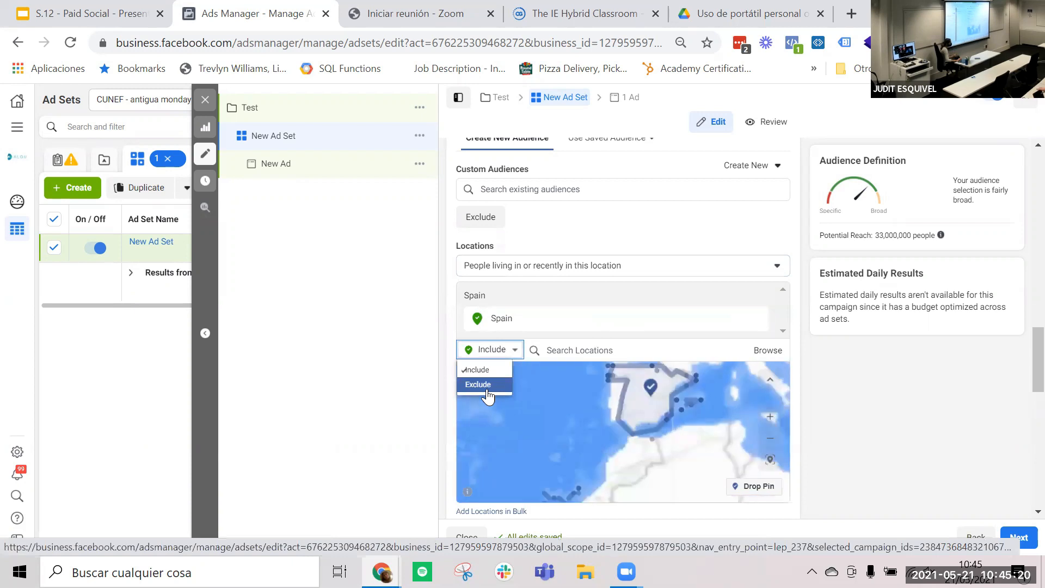
left_click(807, 318)
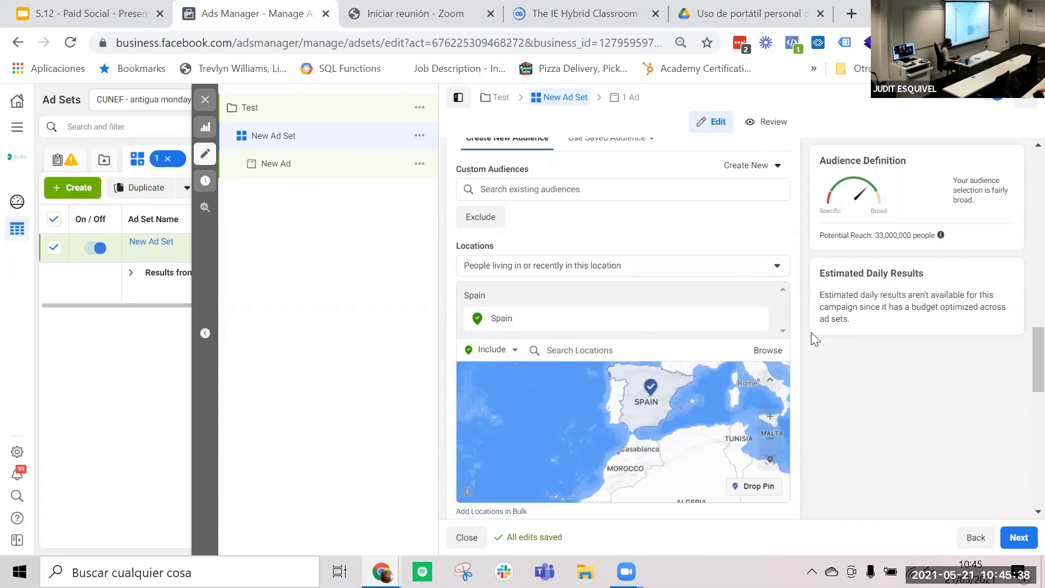
- Open the audience's age range and gender for editing to view the available options
scroll(811, 332, "down", 5)
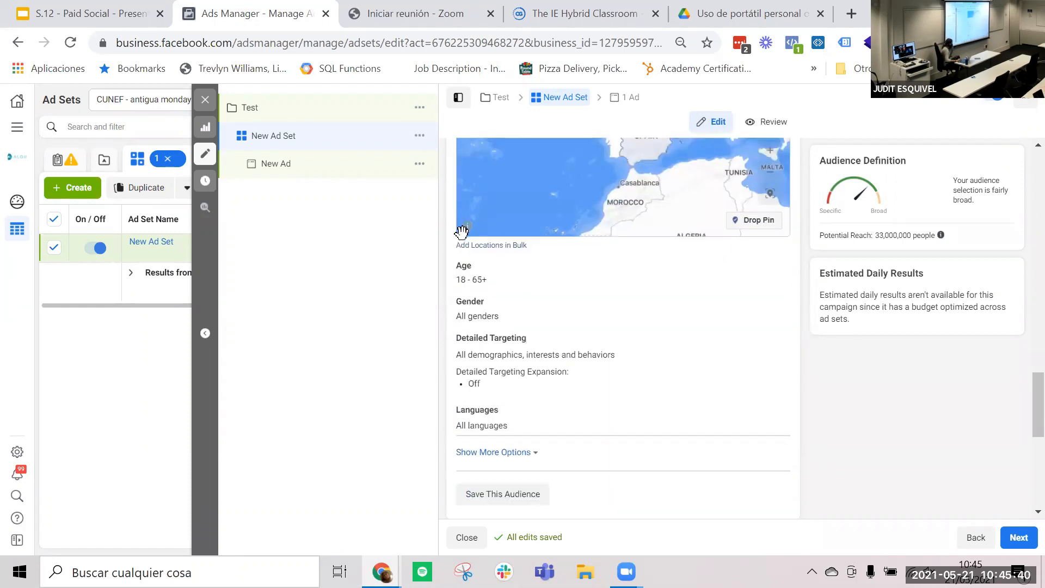
right_click(775, 269)
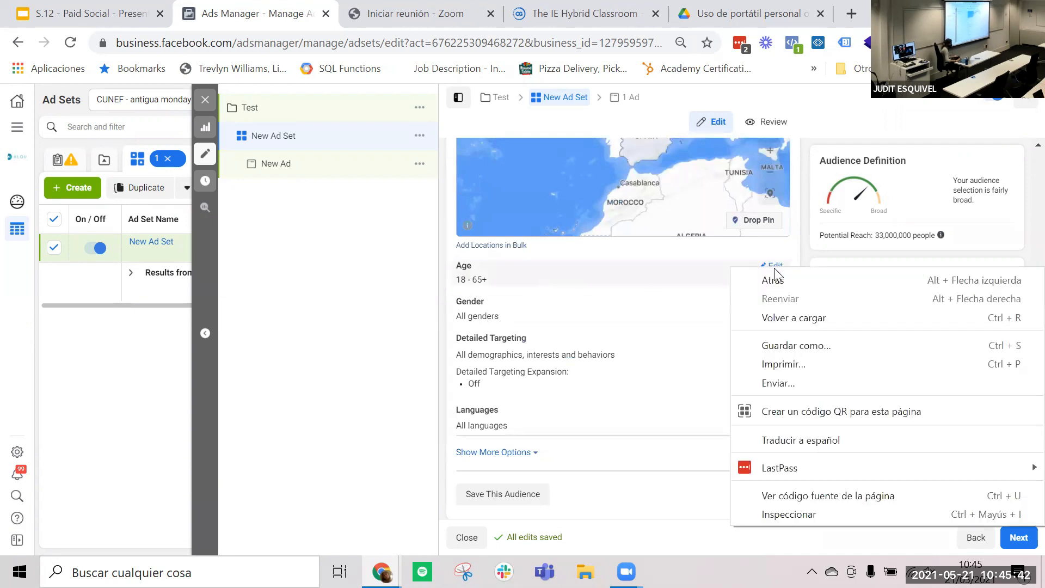
left_click(773, 267)
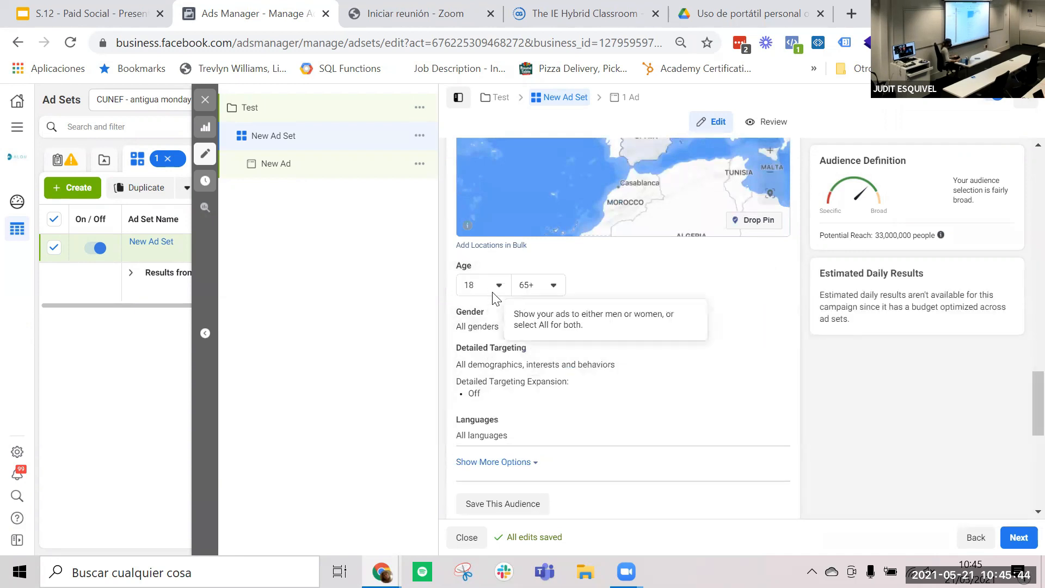
left_click(773, 322)
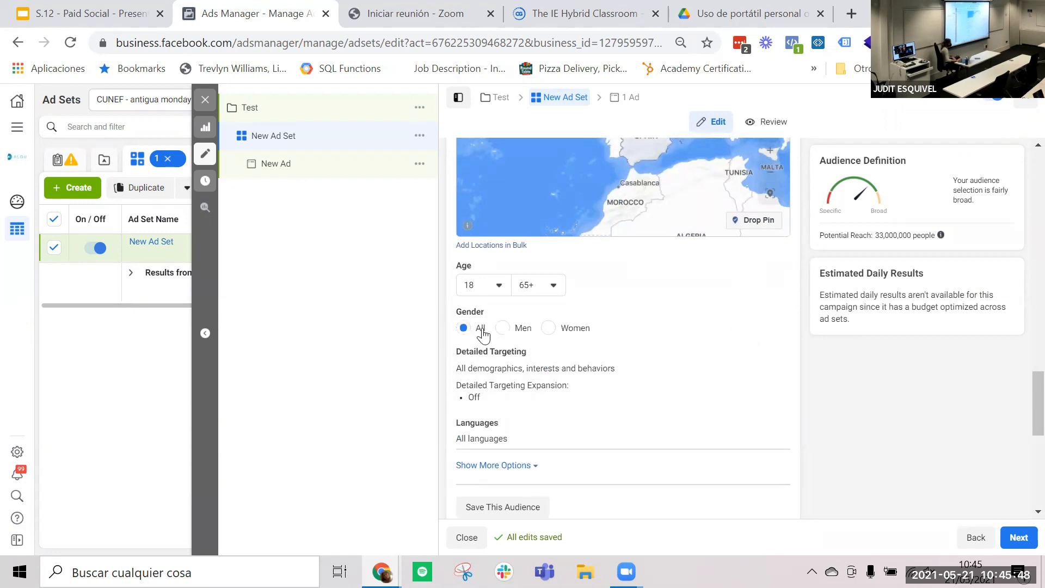
- Search detailed targeting for "madrid" and add the Madrid interest to the people included in the audience
scroll(710, 345, "down", 1)
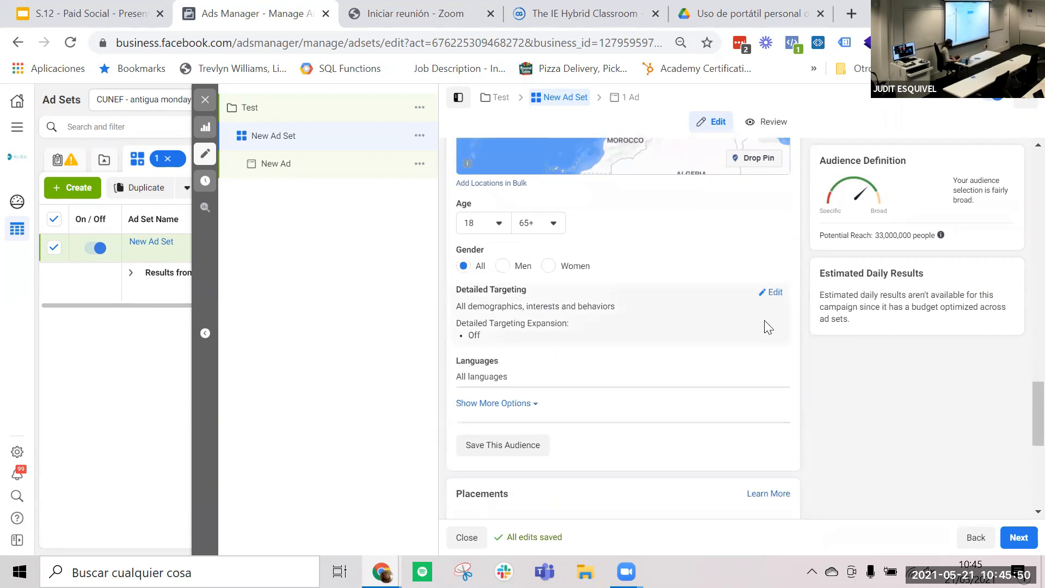
left_click(783, 298)
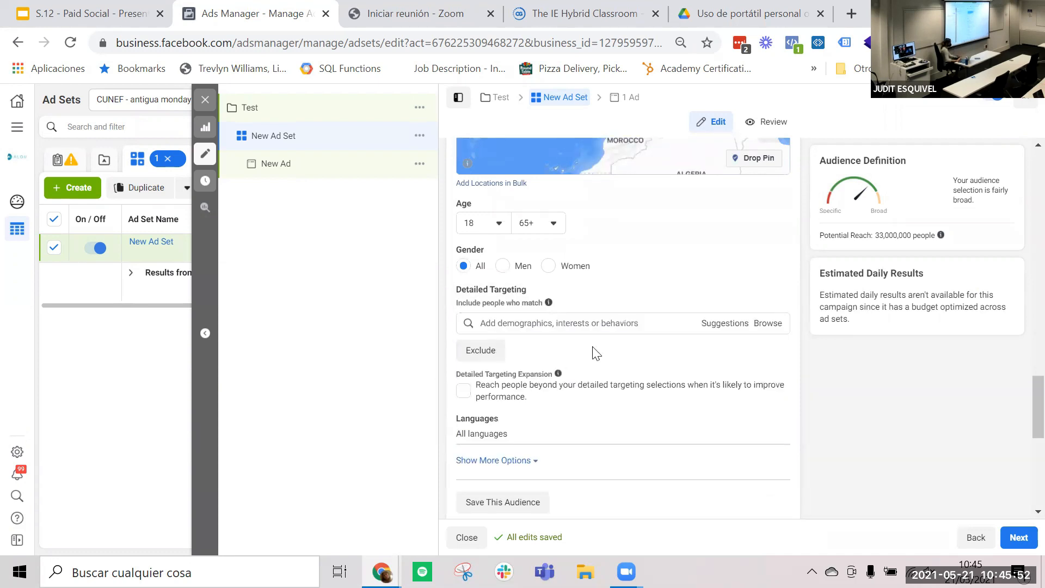
left_click(567, 322)
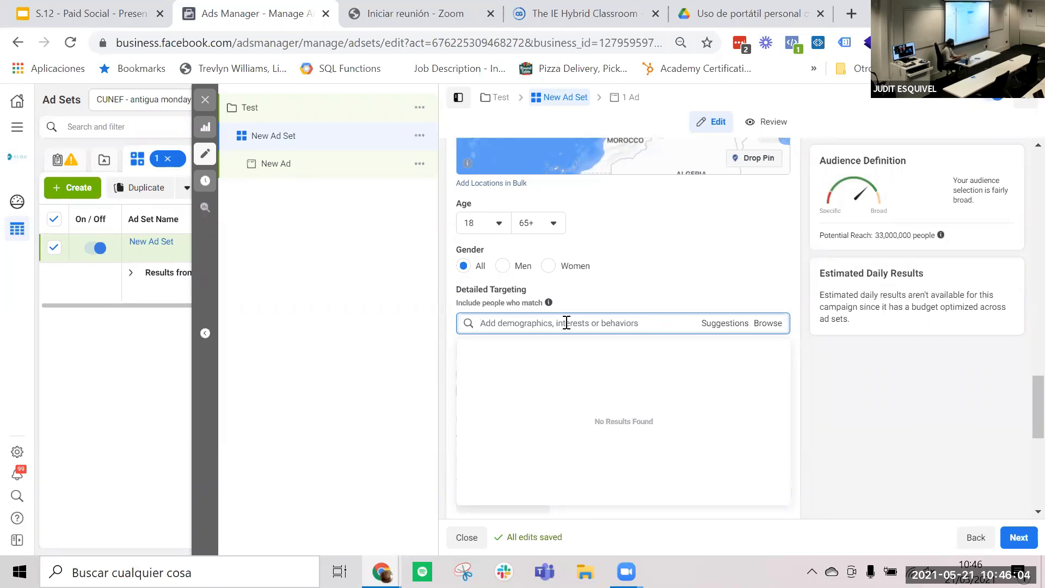
type("madrid")
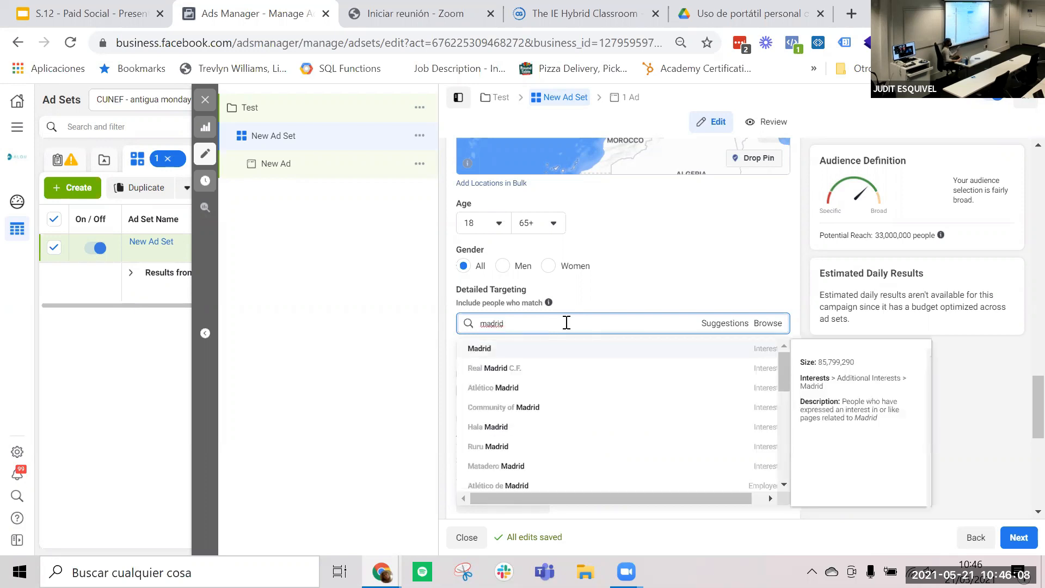
scroll(547, 434, "down", 2)
scroll(547, 436, "down", 8)
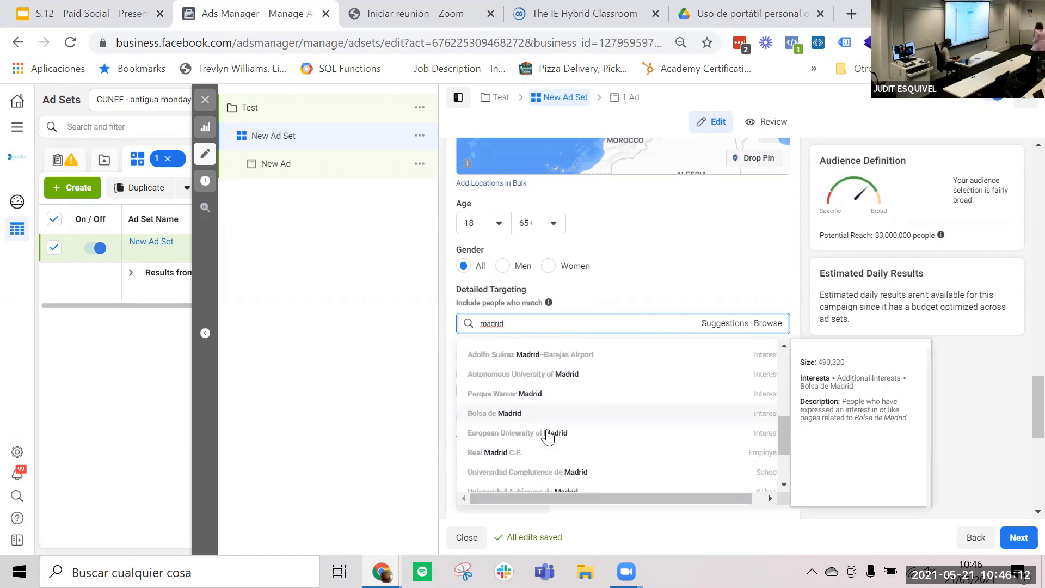
scroll(547, 434, "up", 10)
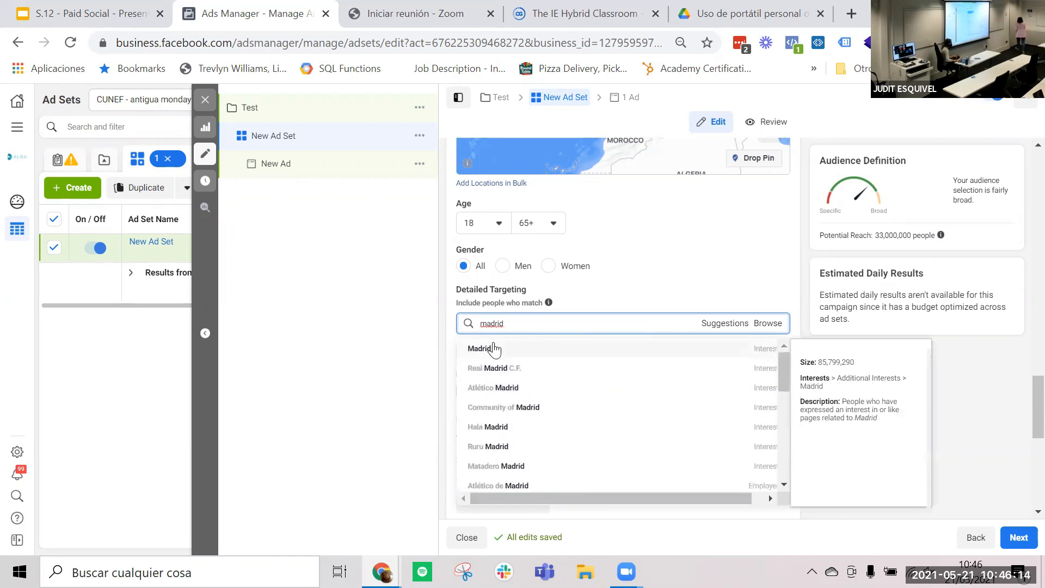
left_click(493, 346)
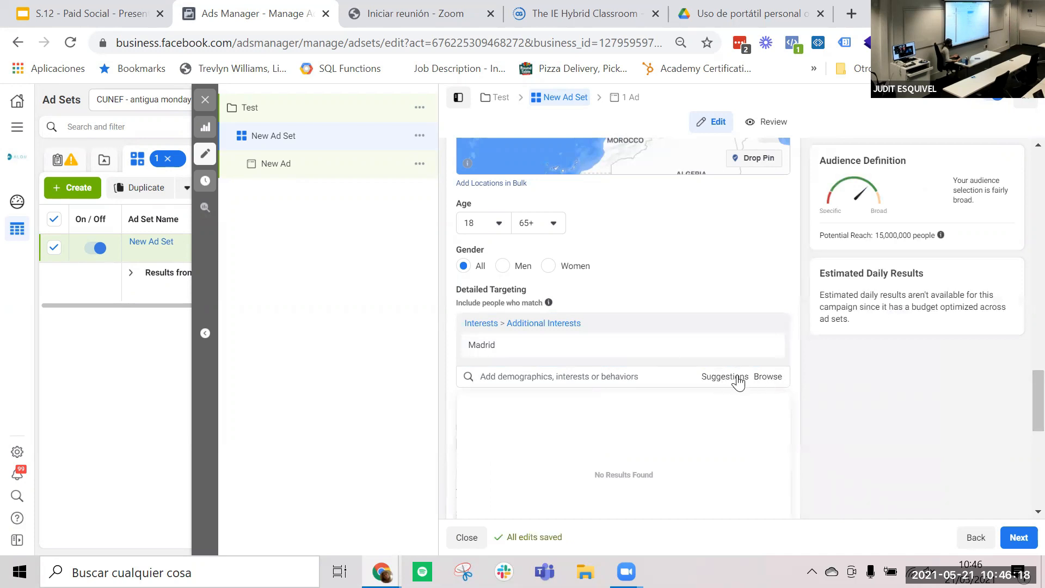
- View the suggested interests related to Madrid in detailed targeting and review the ad set's schedule and audience settings
left_click(737, 378)
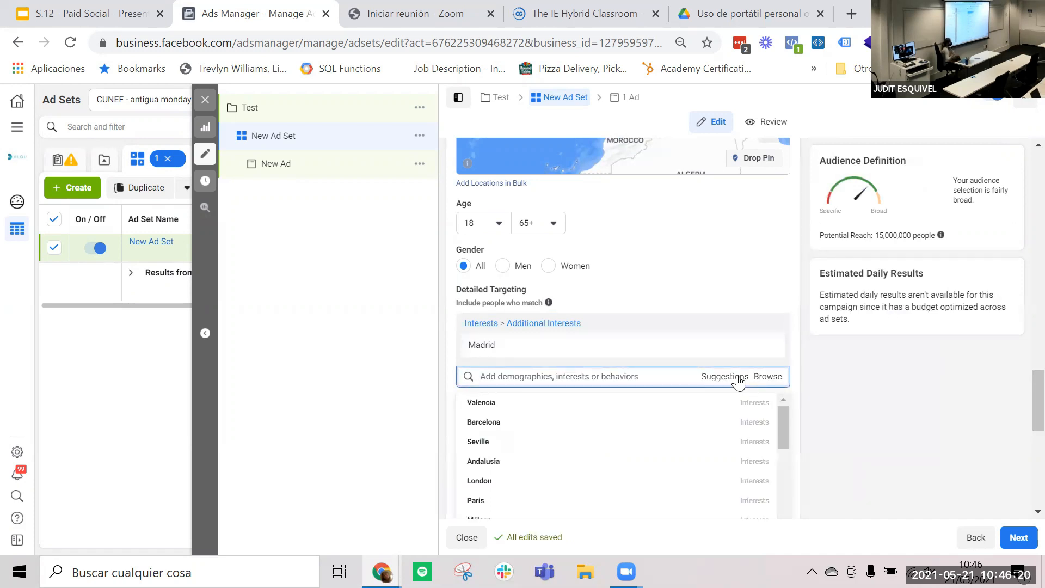
scroll(822, 374, "down", 1)
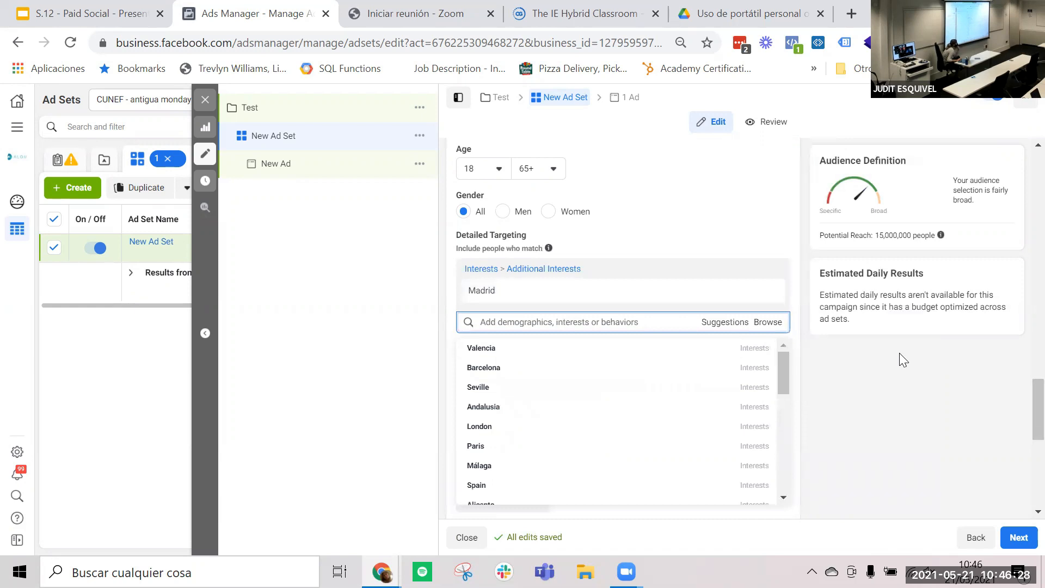
scroll(723, 322, "up", 10)
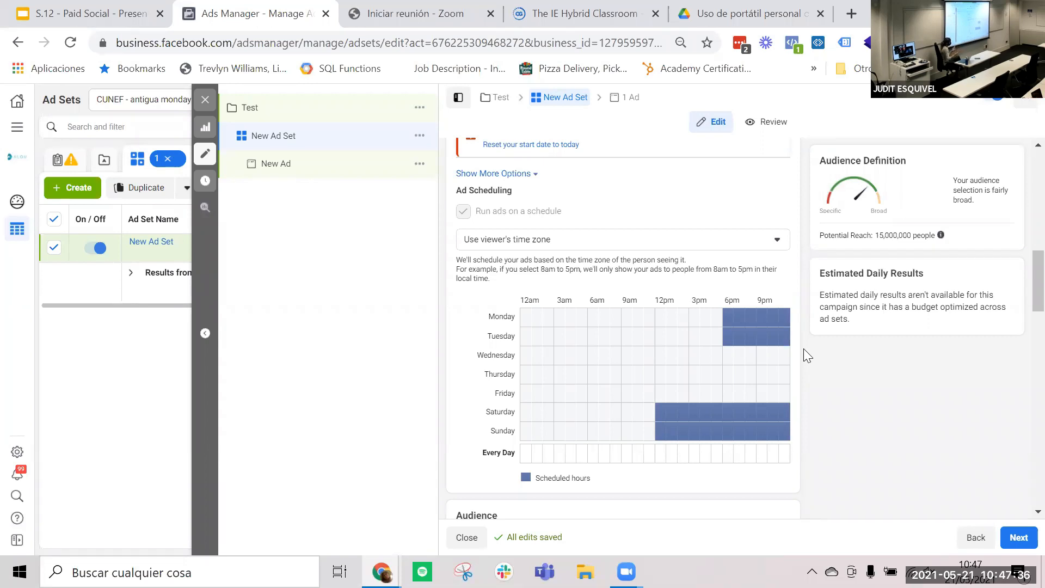
scroll(803, 348, "down", 15)
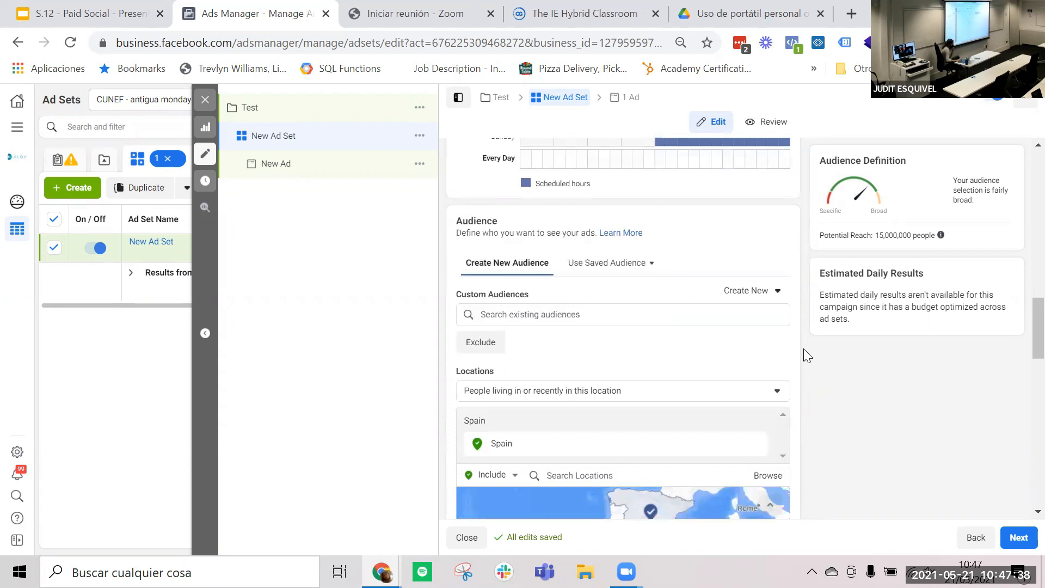
scroll(803, 348, "up", 2)
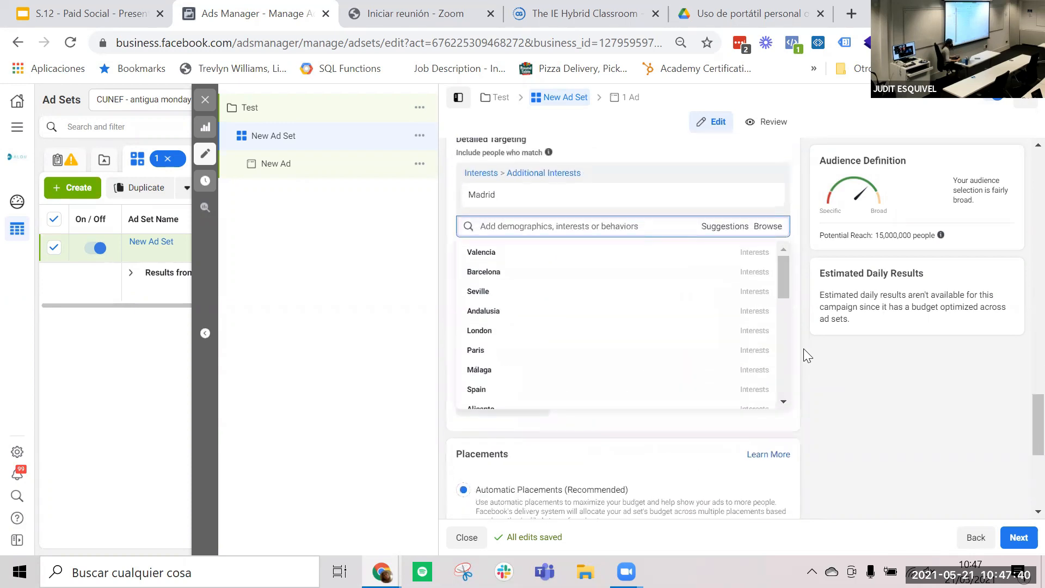
- Browse the detailed targeting categories and examine the subcategories under Demographics
left_click(772, 235)
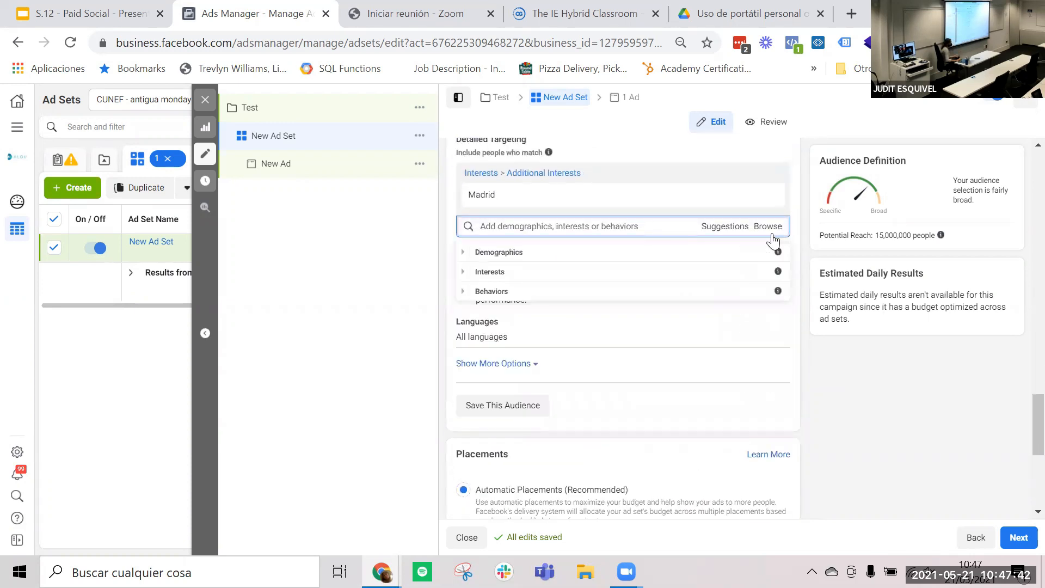
left_click(462, 256)
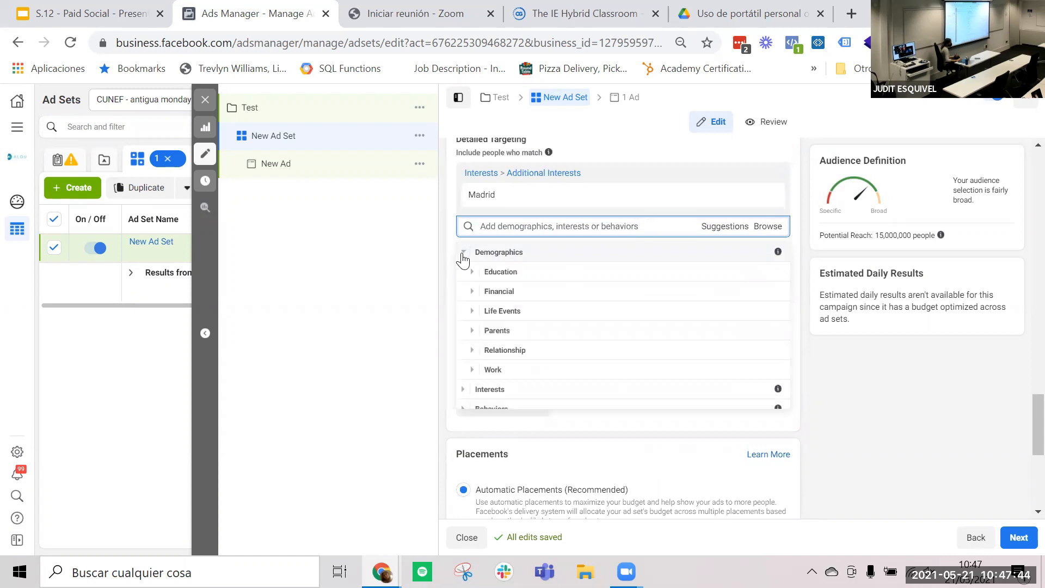
left_click(462, 256)
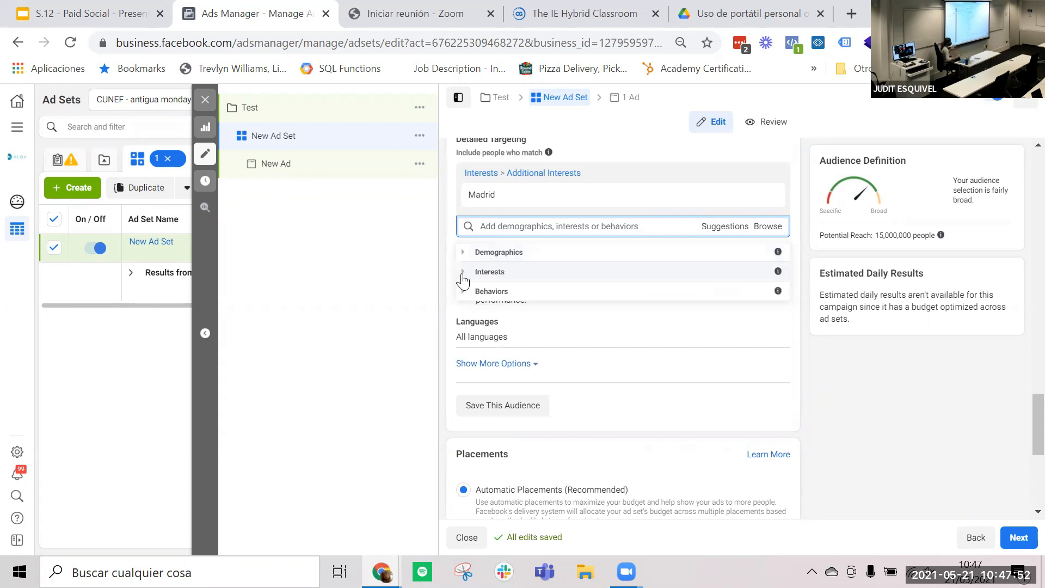
- Search detailed targeting for "marketing" and look through the matching interests, job titles and employers without adding any
left_click(516, 226)
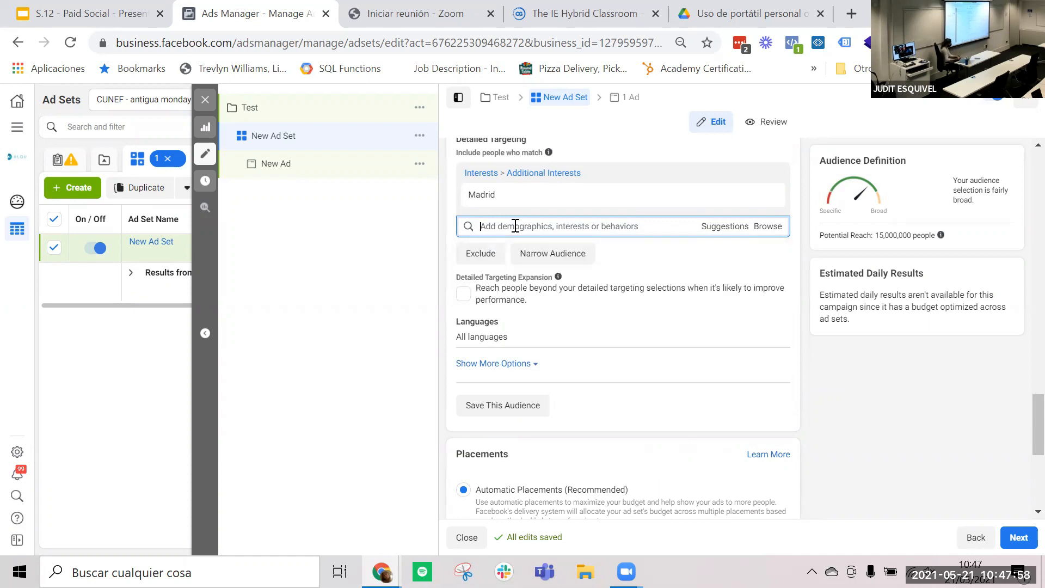
type("mar")
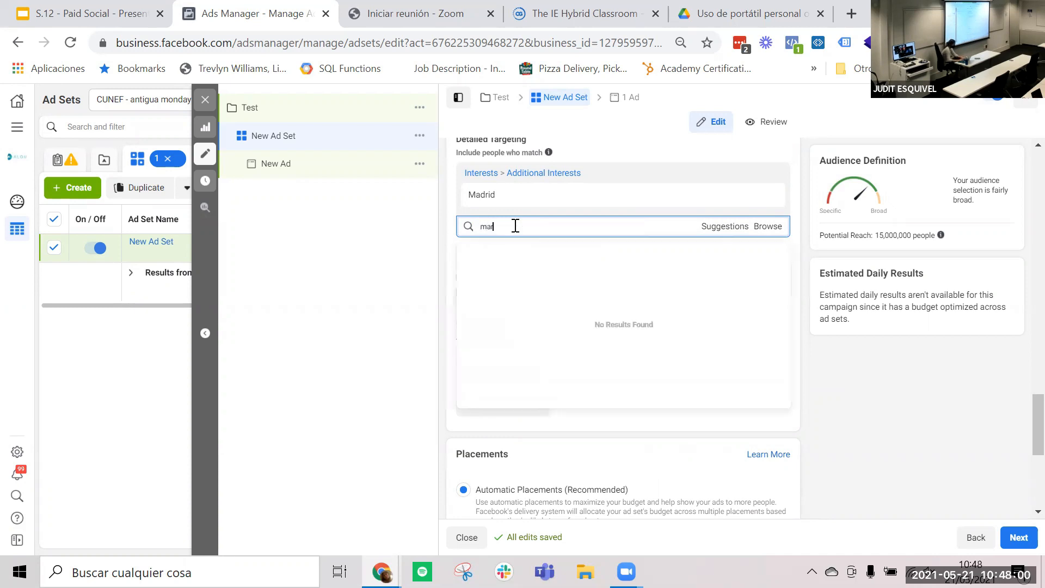
type("keting")
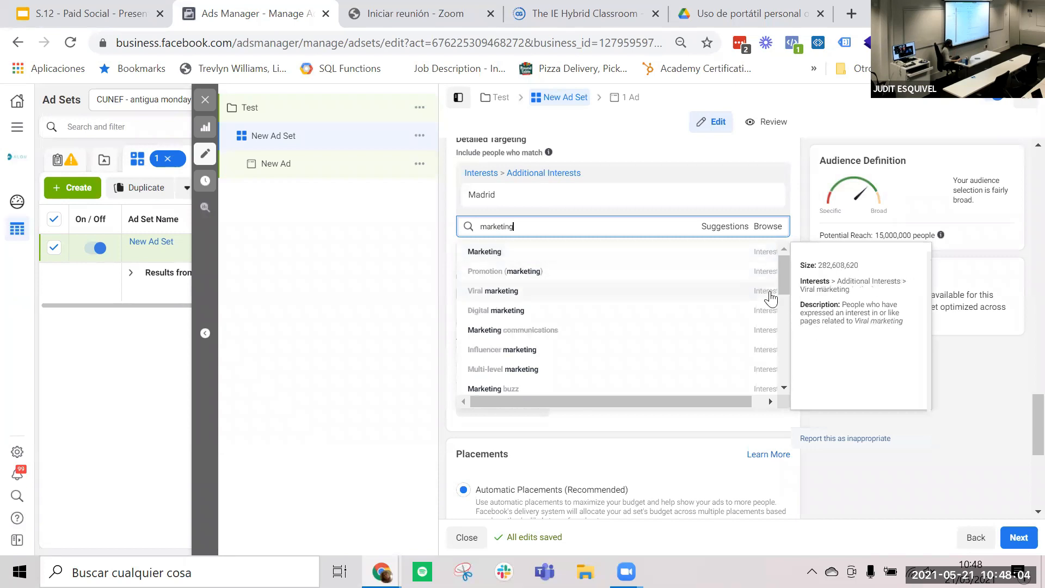
scroll(772, 298, "down", 2)
scroll(772, 299, "down", 5)
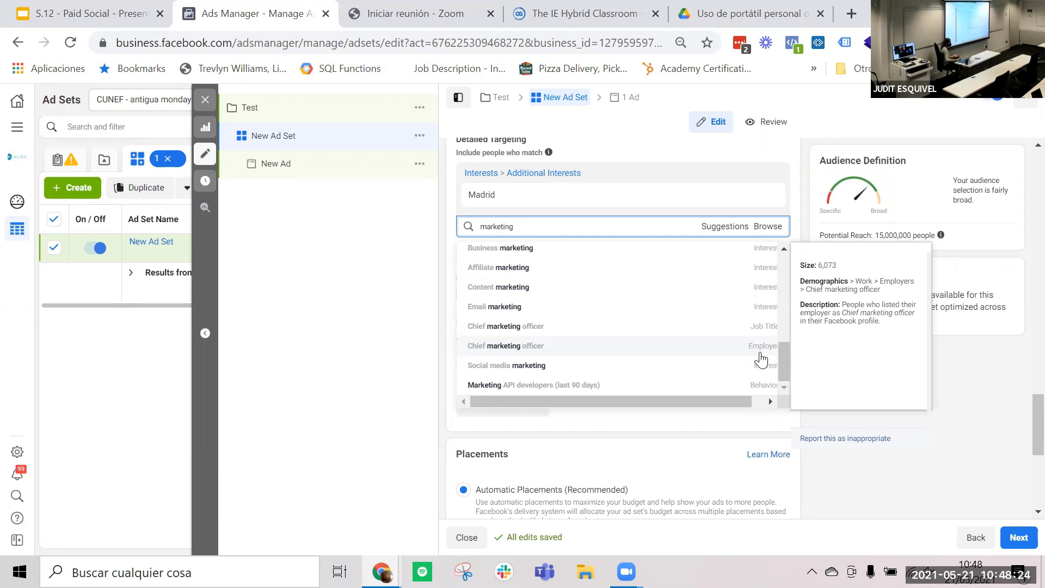
left_click(899, 418)
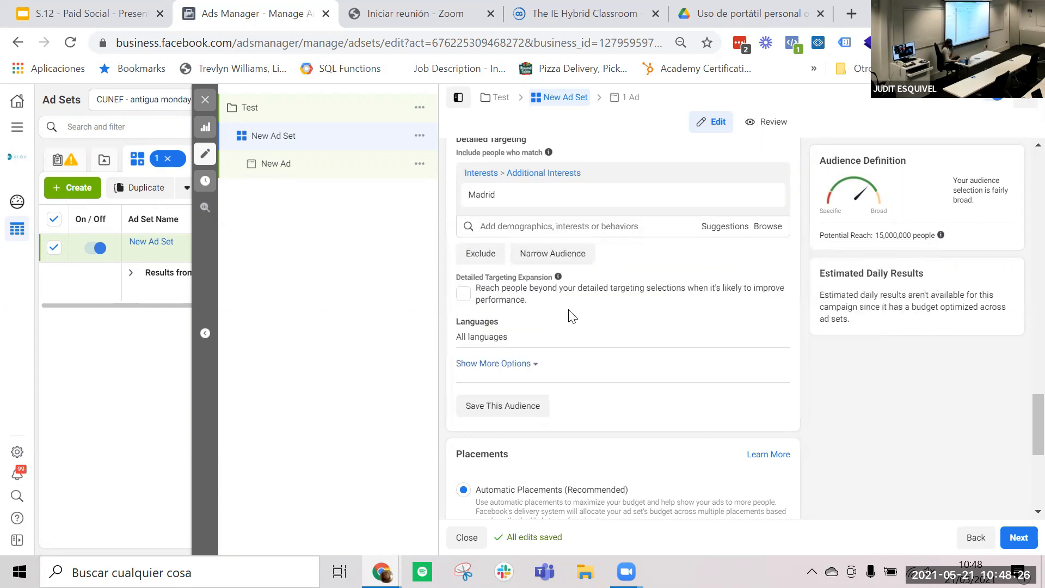
- Reveal the audience's additional options, examine the Connections setting and review the audience and placement sections
scroll(570, 316, "down", 1)
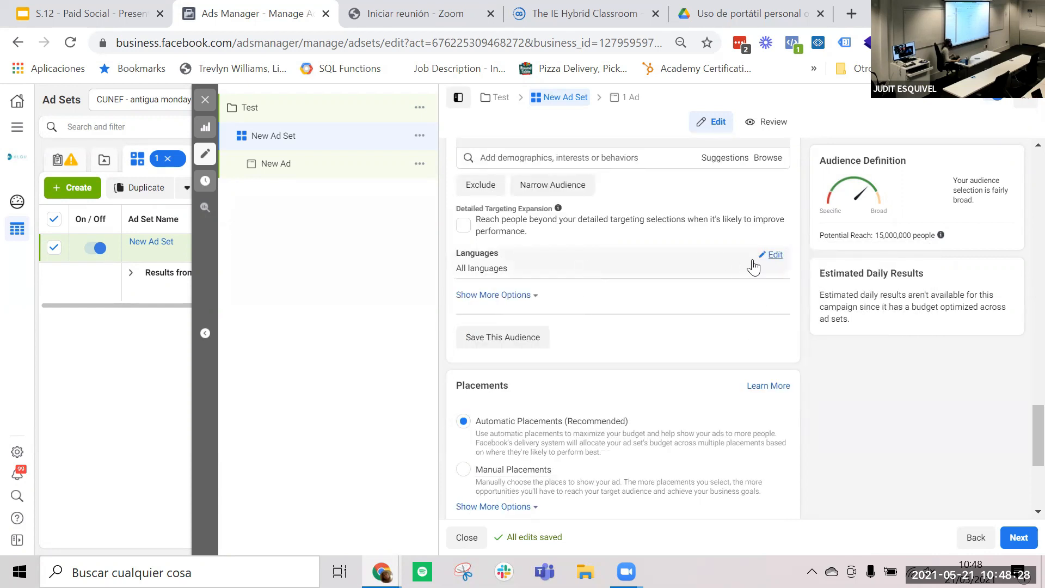
left_click(525, 307)
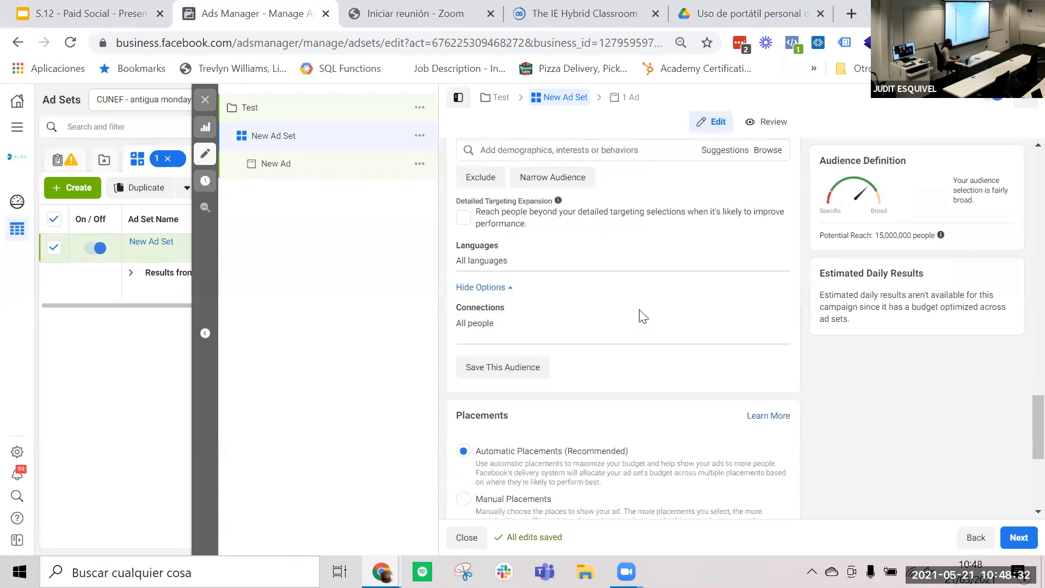
scroll(641, 313, "up", 1)
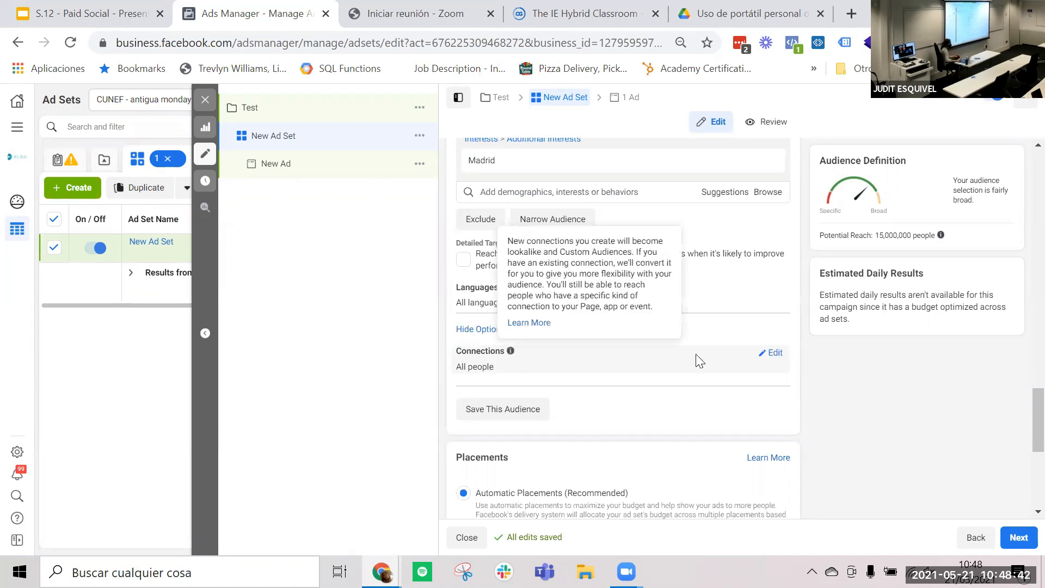
scroll(700, 361, "down", 5)
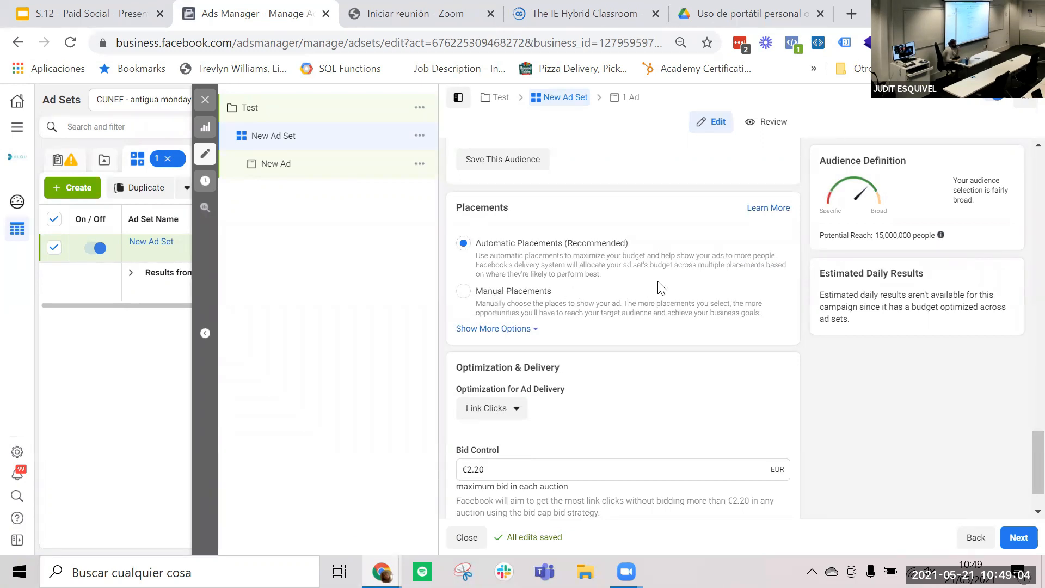
scroll(693, 305, "up", 9)
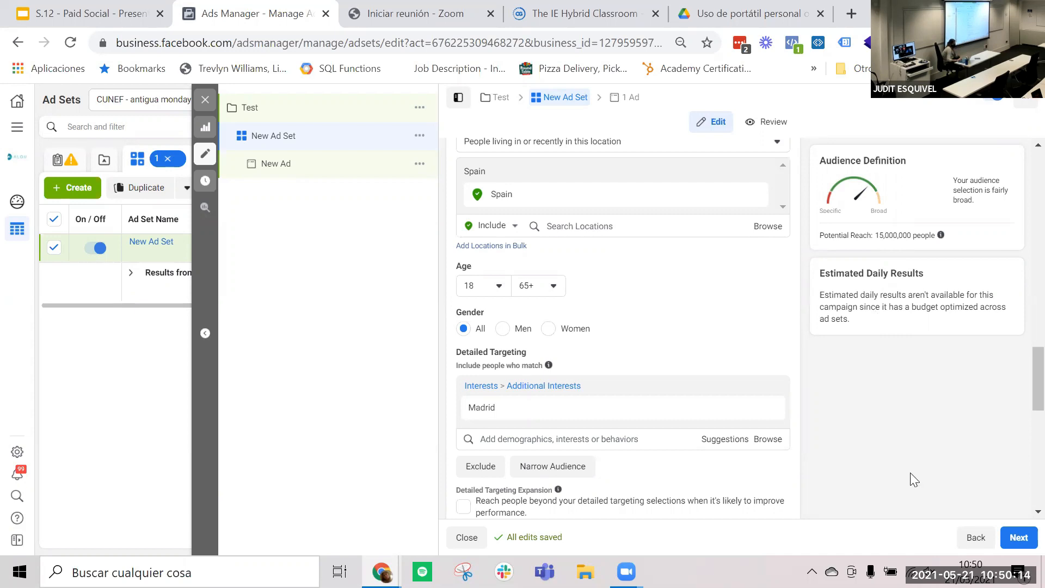
scroll(909, 481, "down", 10)
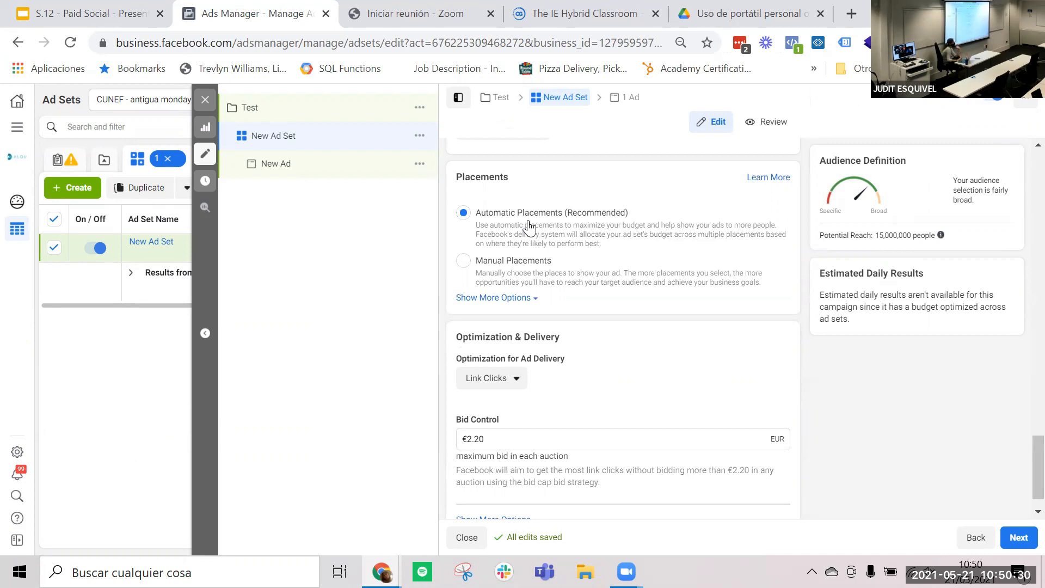
- Switch the ad set to Manual Placements and examine the available placements from Feeds through Apps and Sites
left_click(463, 261)
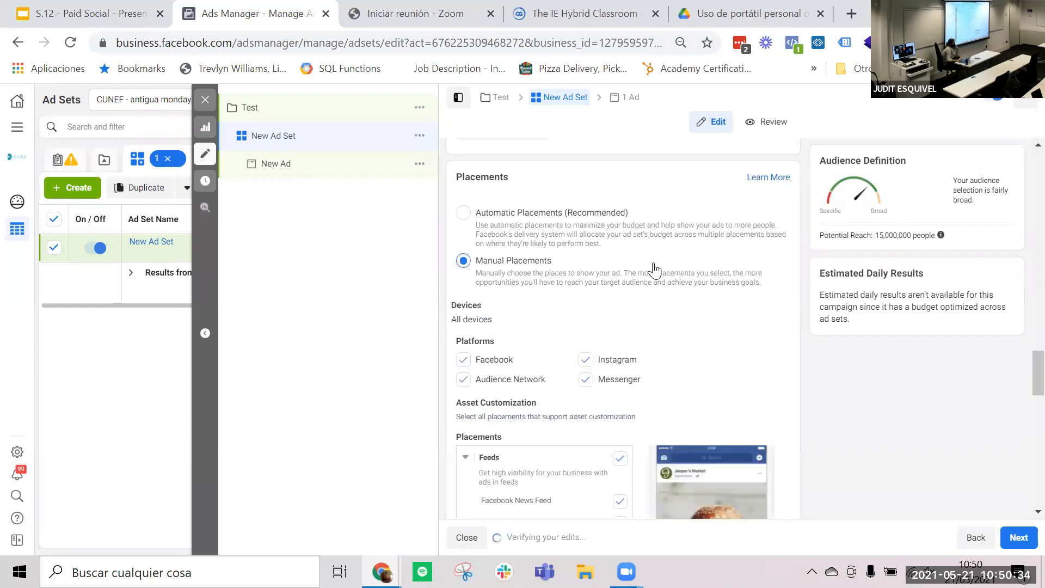
scroll(653, 266, "down", 4)
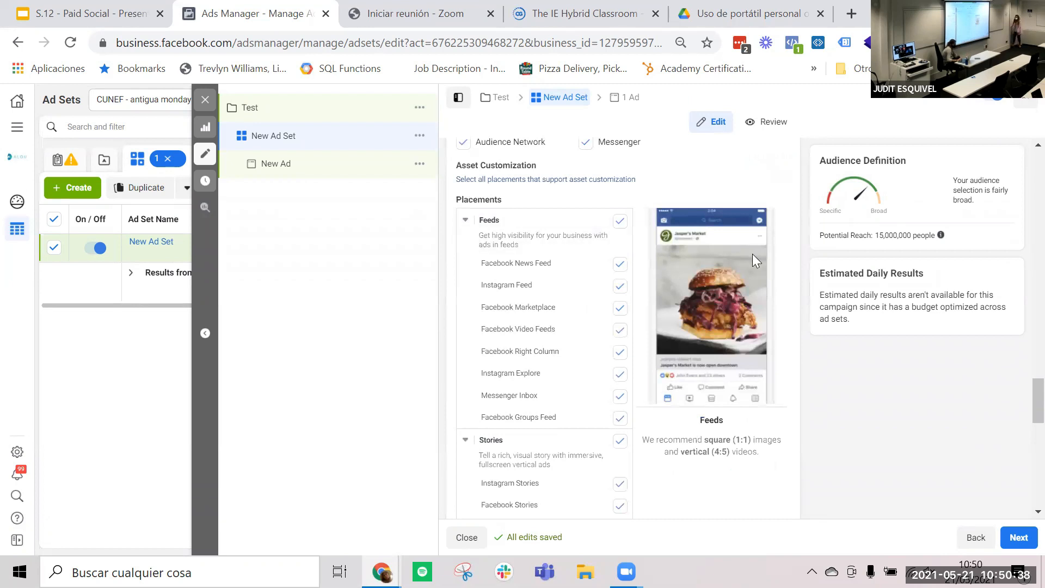
scroll(686, 272, "down", 1)
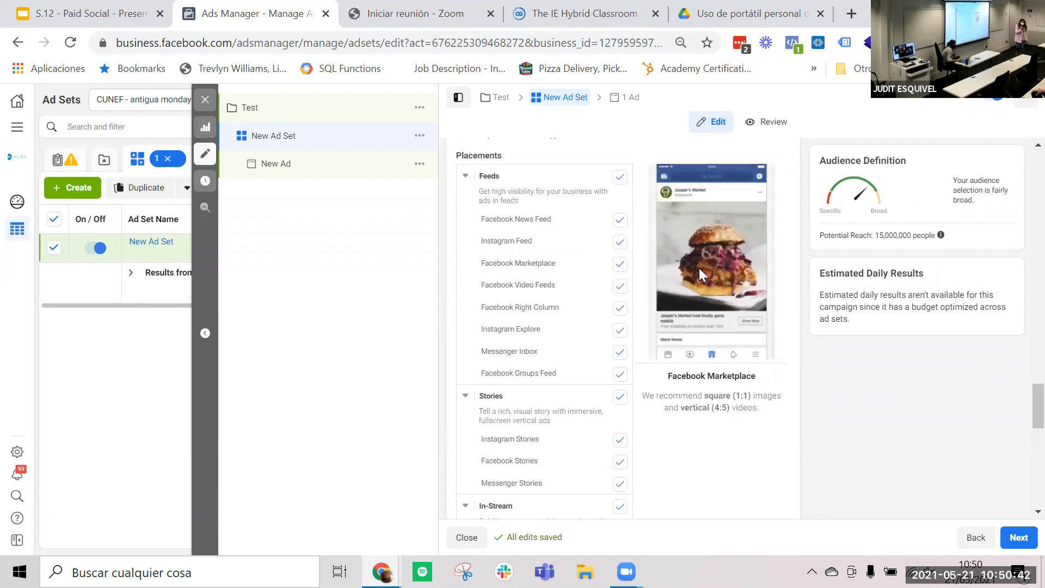
scroll(544, 272, "down", 2)
scroll(670, 333, "down", 2)
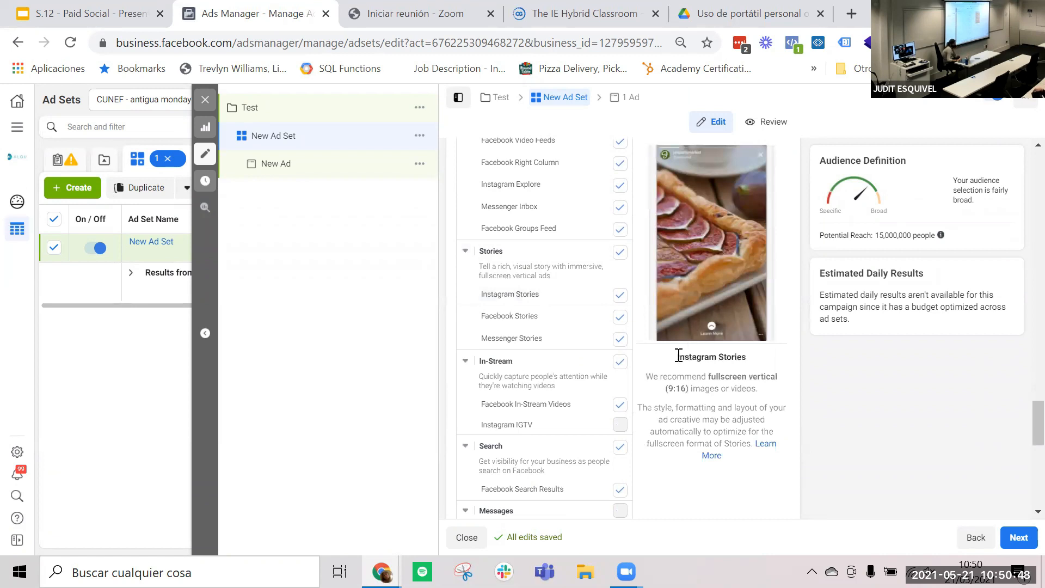
scroll(679, 355, "down", 5)
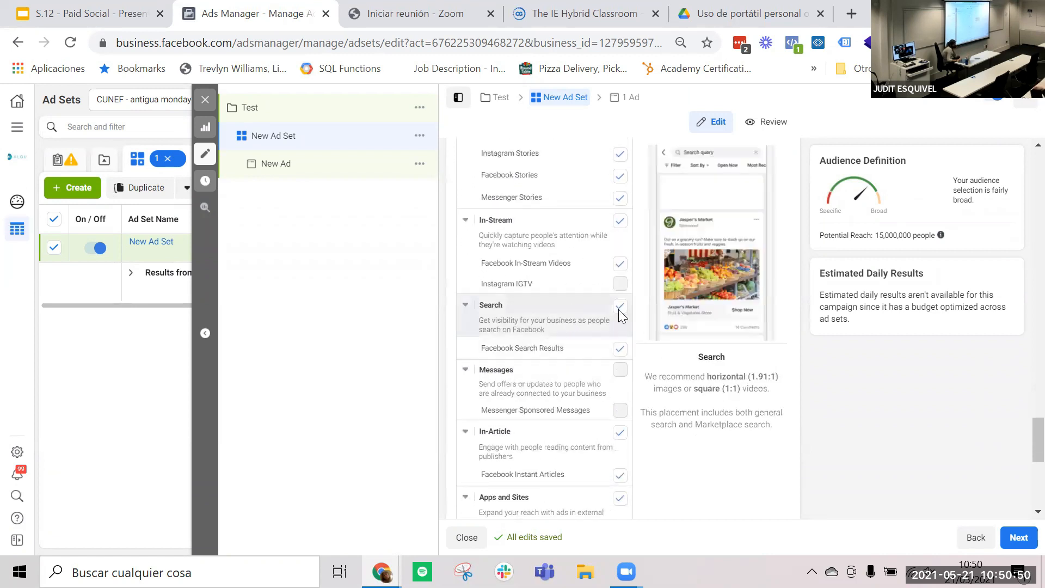
scroll(618, 309, "down", 3)
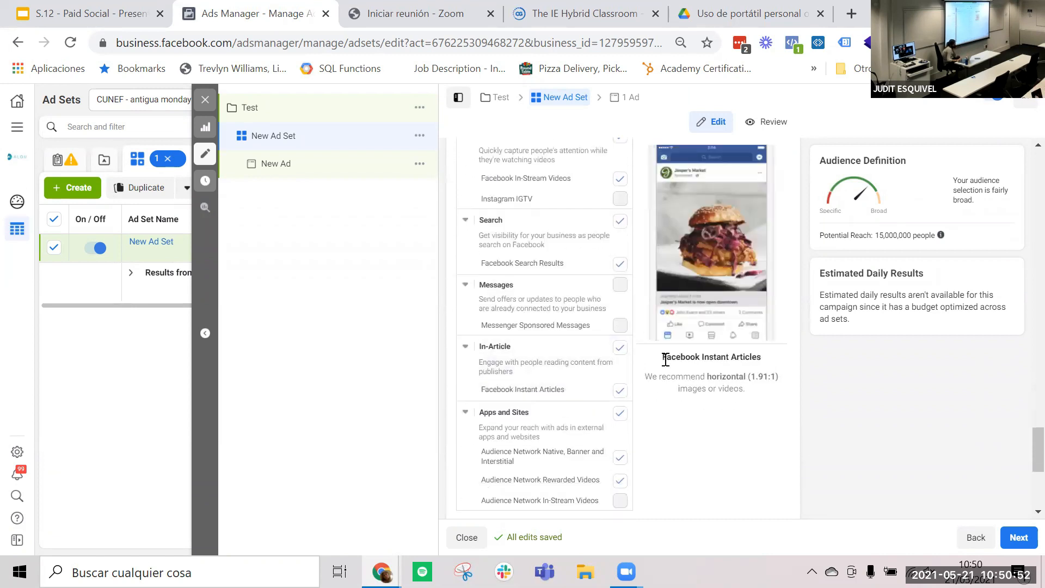
scroll(665, 359, "down", 4)
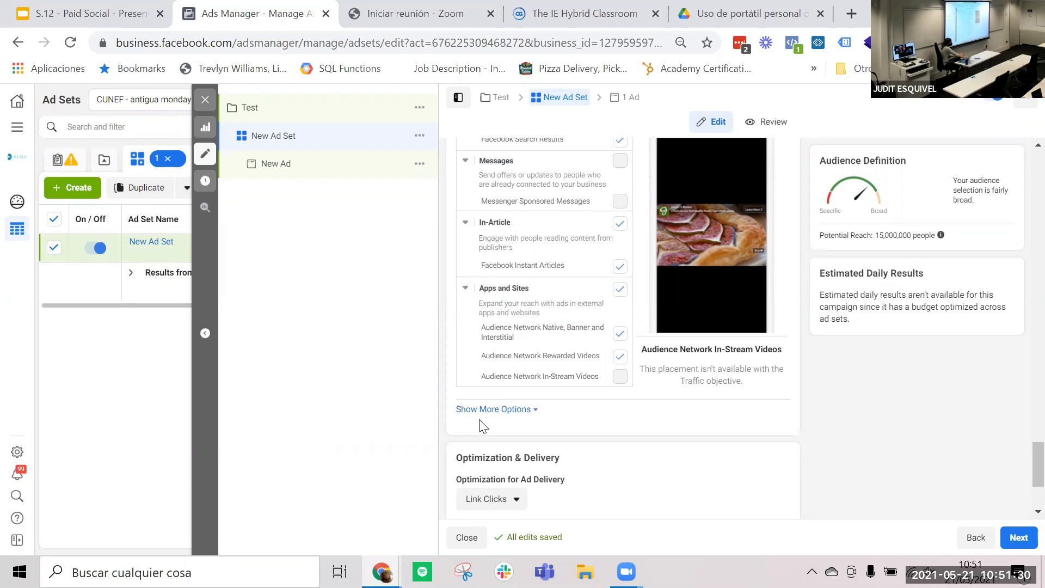
- Examine the Optimization for Ad Delivery choices without changing the selection, and open the Bid Control amount for editing
scroll(481, 422, "down", 3)
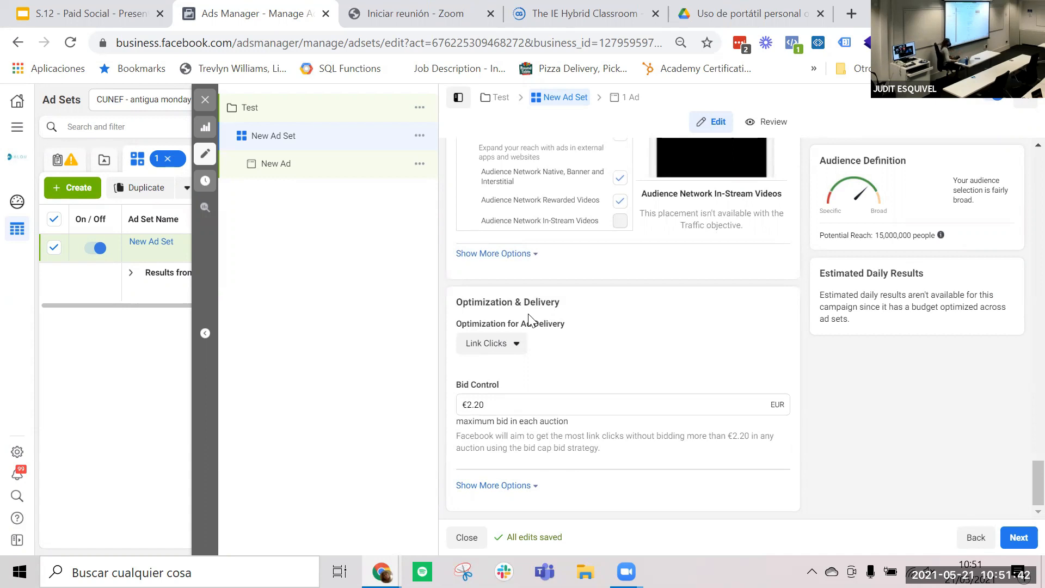
left_click(517, 347)
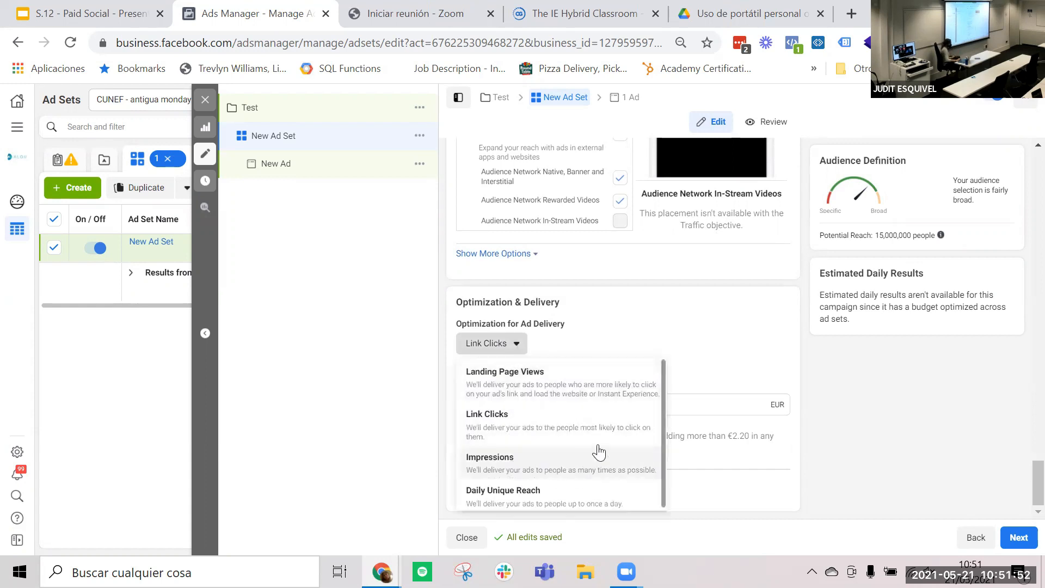
scroll(598, 452, "down", 1)
scroll(598, 450, "up", 1)
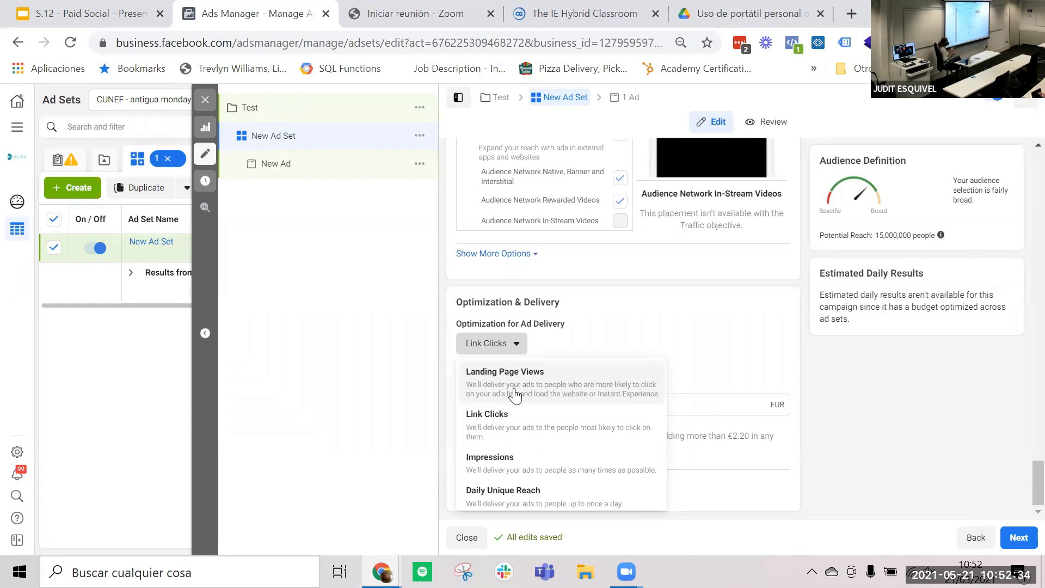
left_click(823, 394)
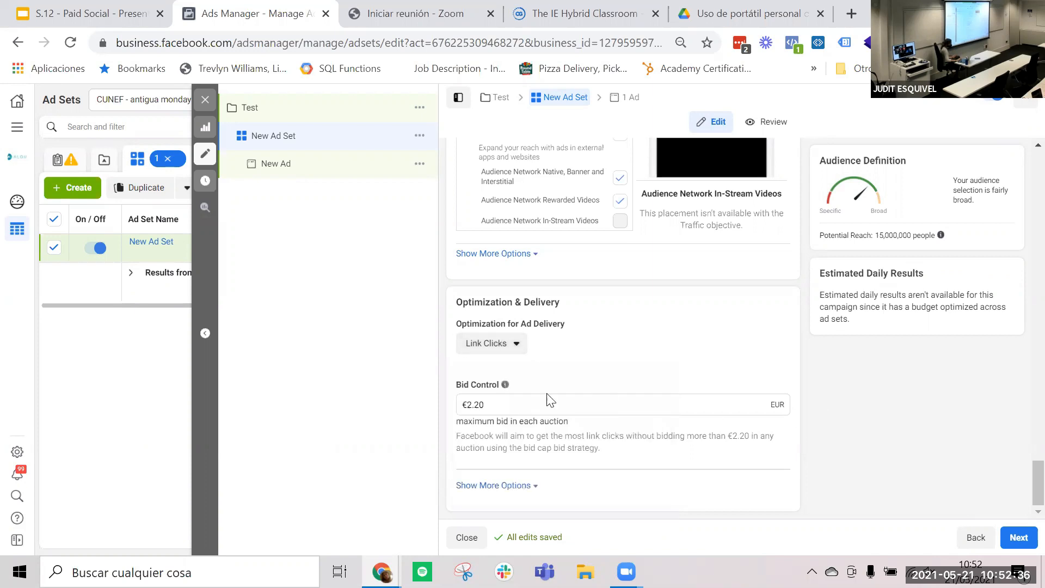
left_click(493, 405)
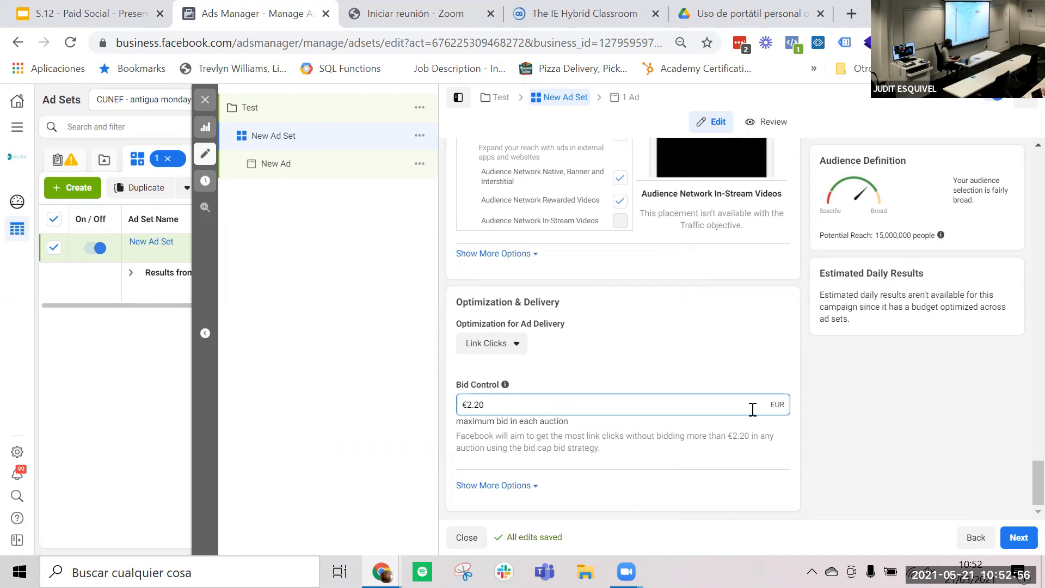
- Open the new ad, set its Facebook Page to BBC English Mobile and dismiss the carousel recommendation
left_click(301, 170)
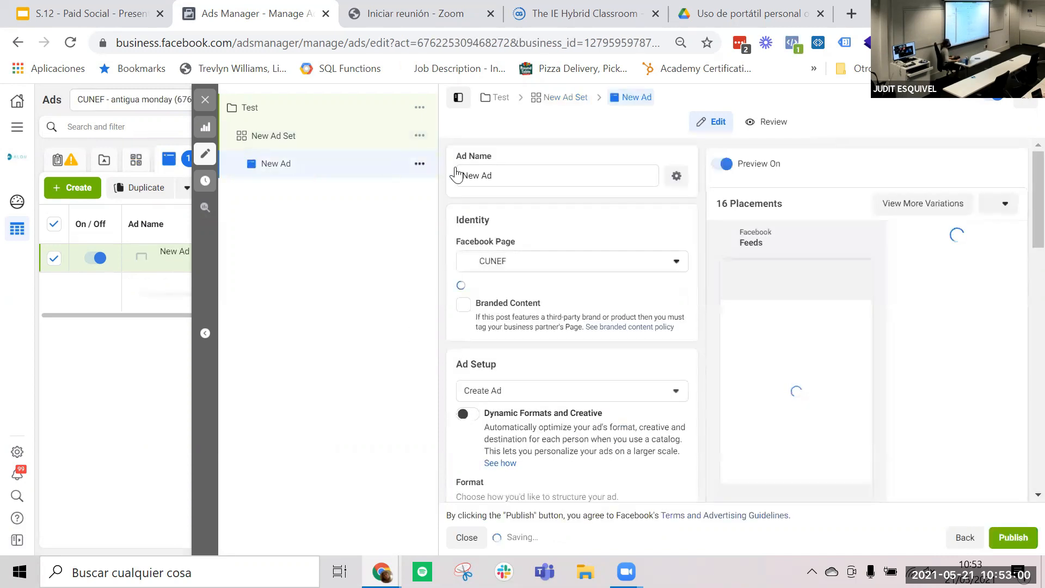
left_click(581, 268)
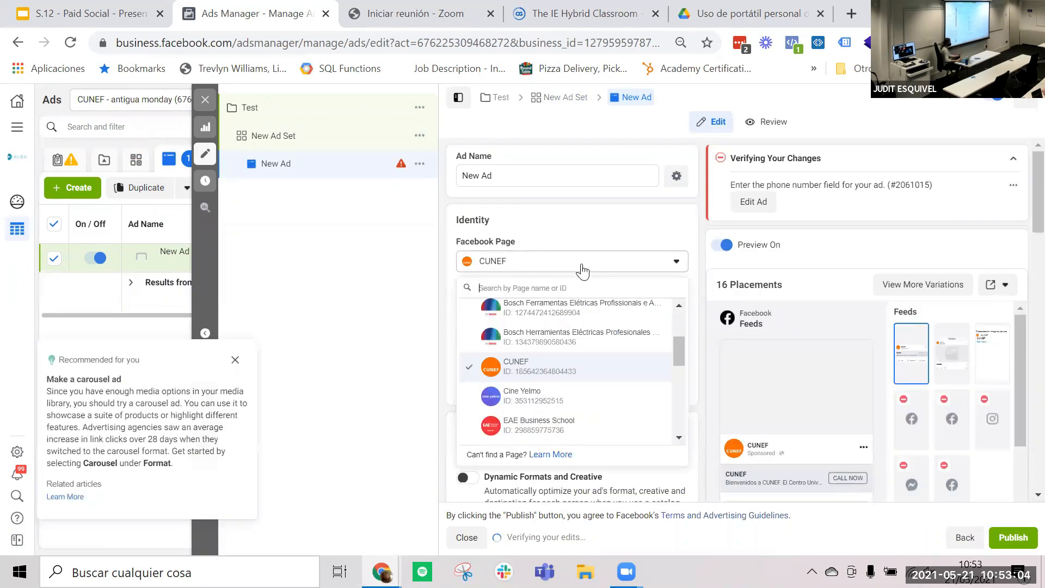
scroll(572, 383, "down", 5)
scroll(572, 383, "down", 2)
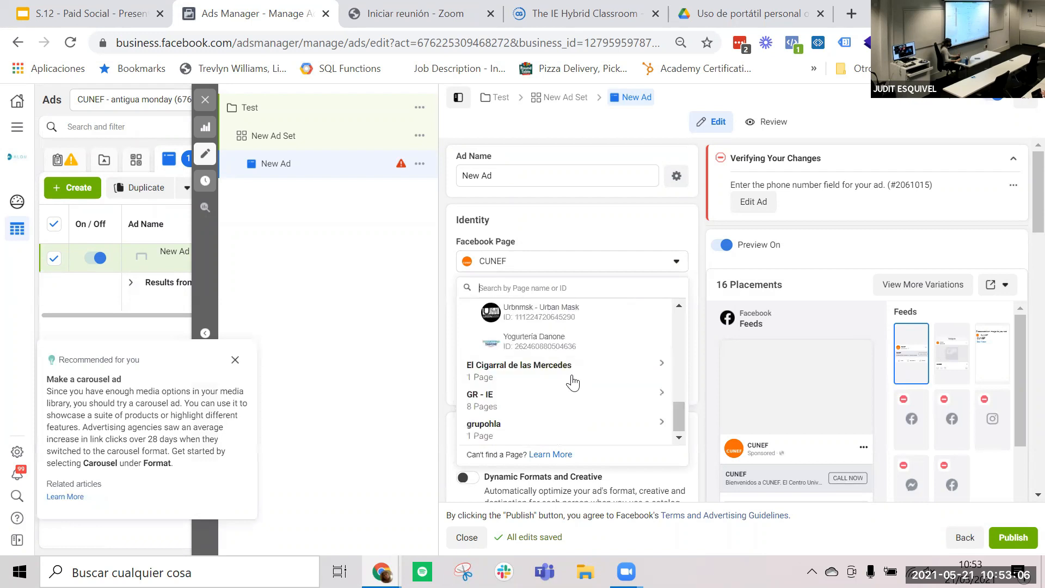
scroll(564, 422, "up", 1)
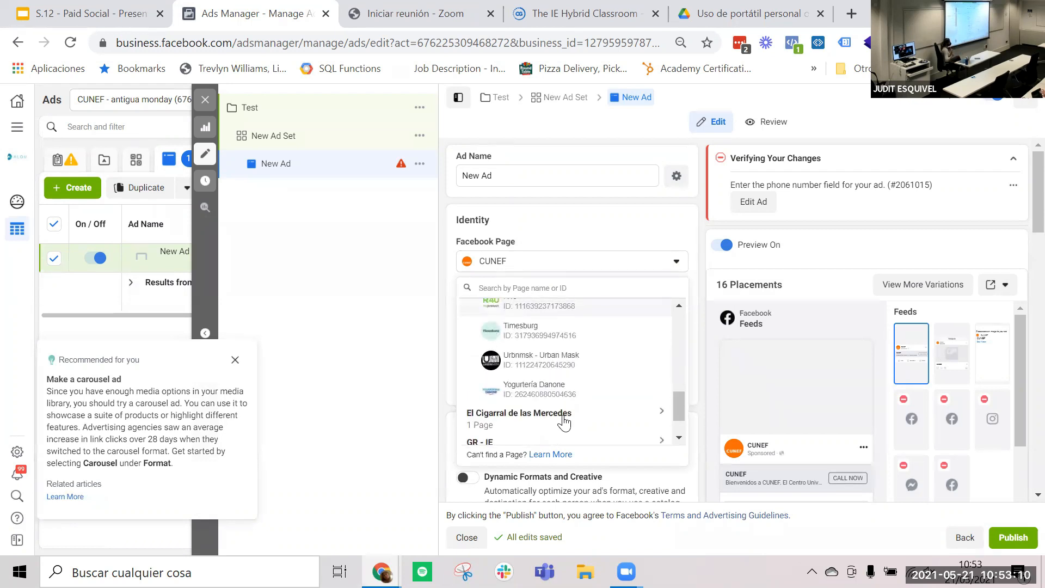
scroll(561, 392, "up", 3)
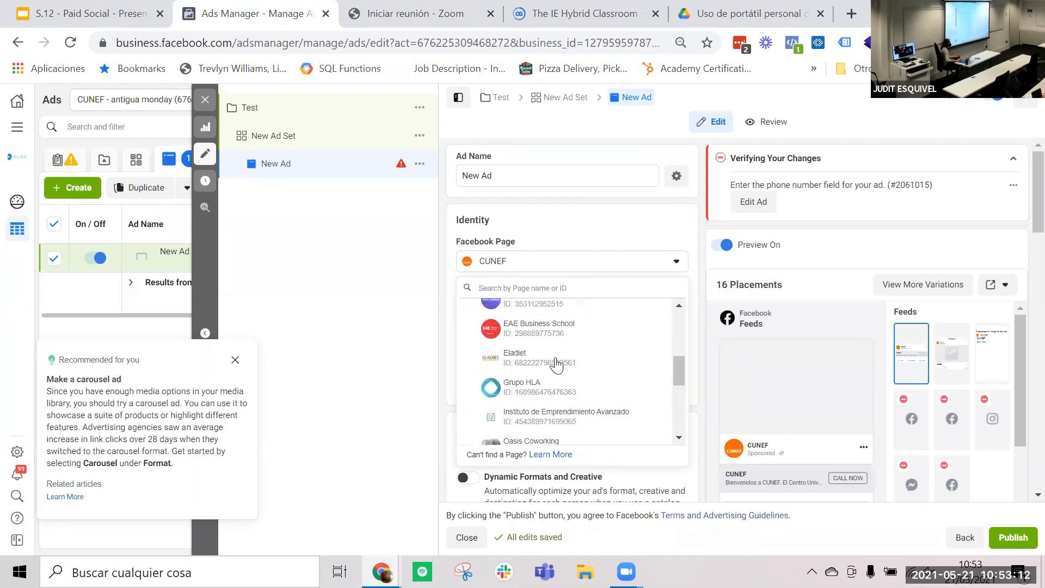
scroll(554, 362, "up", 3)
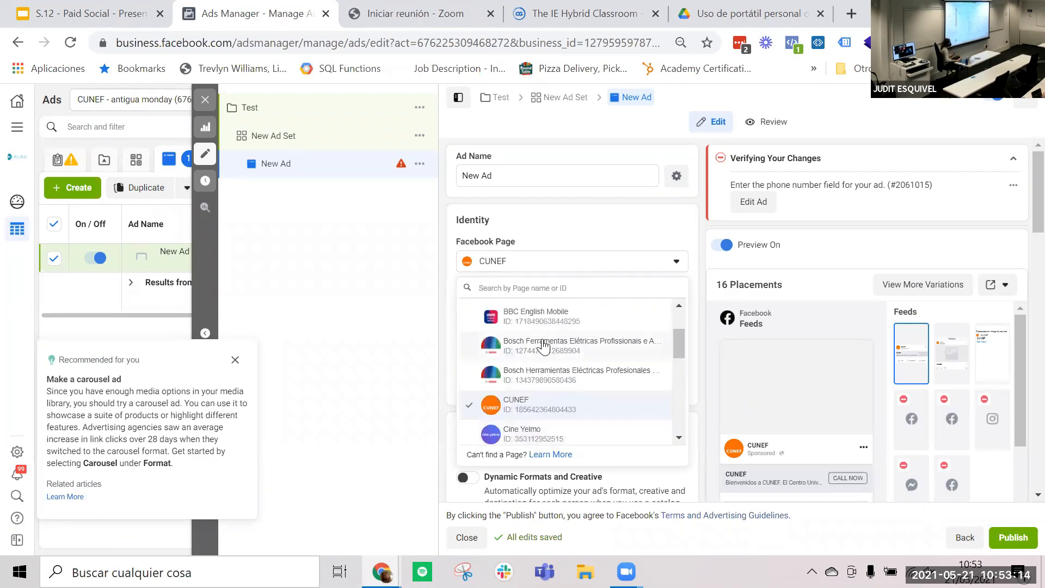
left_click(535, 324)
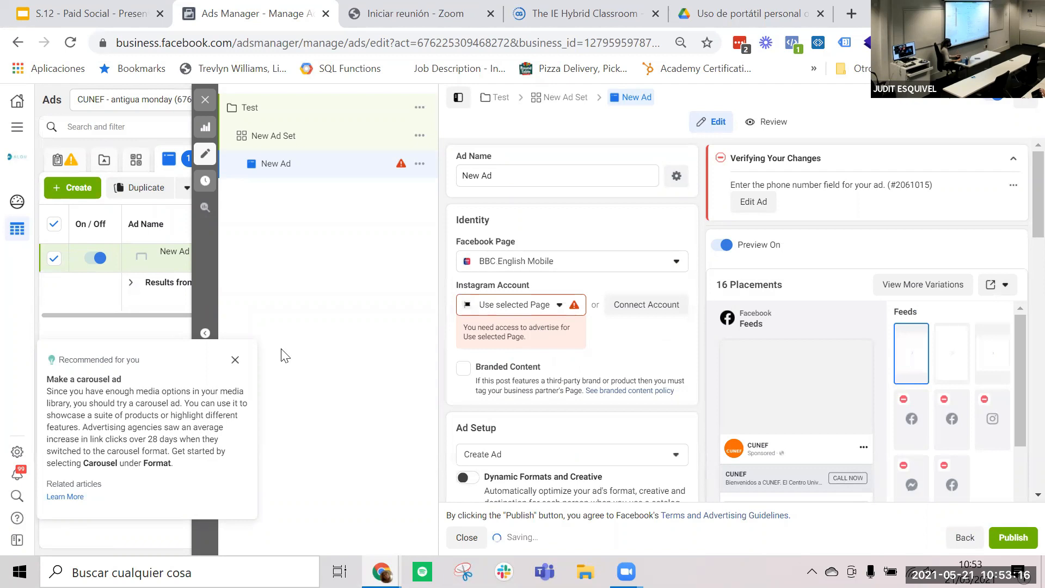
left_click(235, 362)
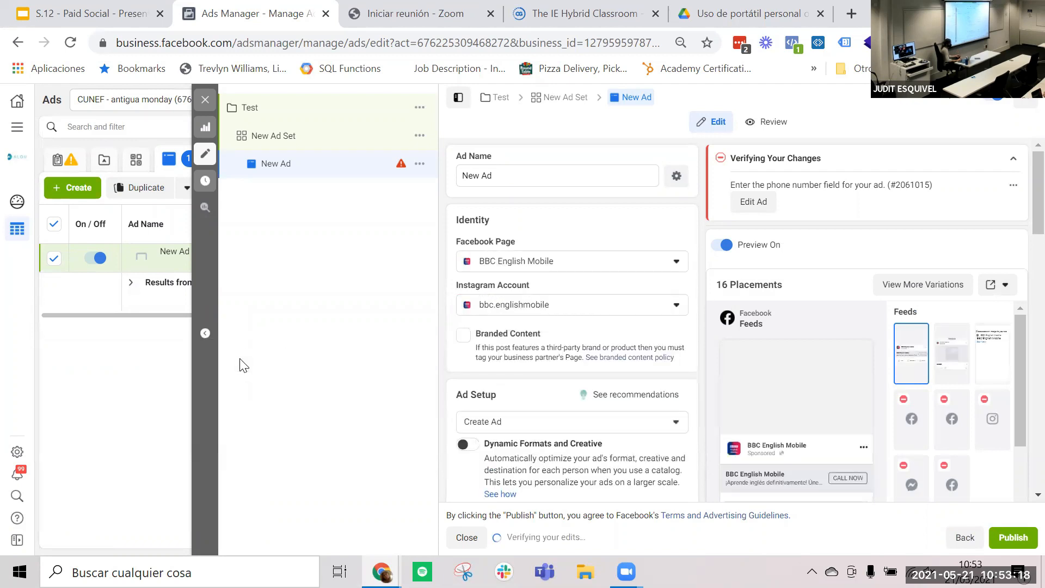
- Try Use Existing Post as the ad setup, browse the selectable Facebook posts without choosing one, and return to Create Ad
scroll(514, 335, "down", 2)
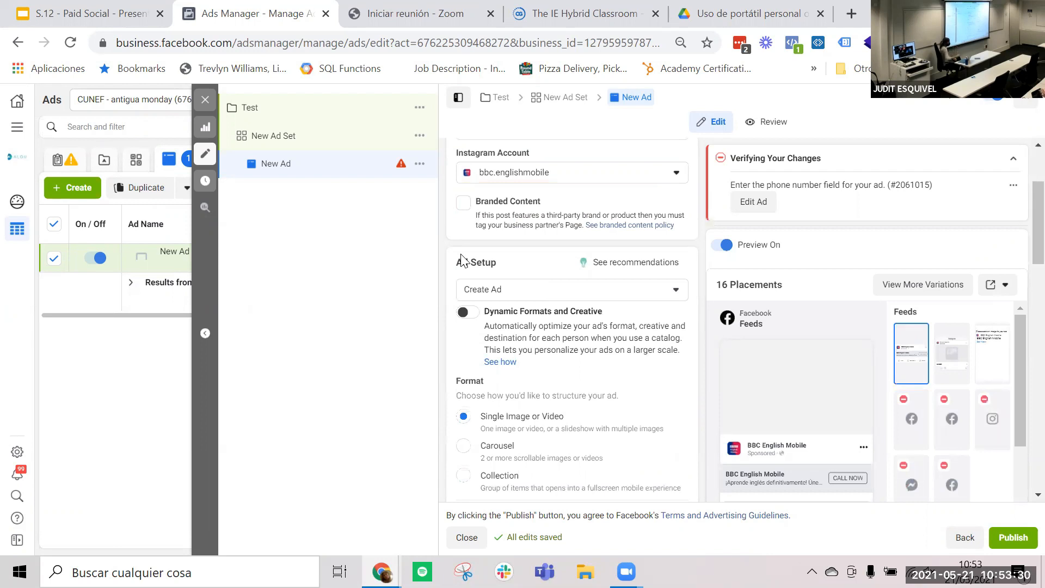
scroll(461, 261, "down", 1)
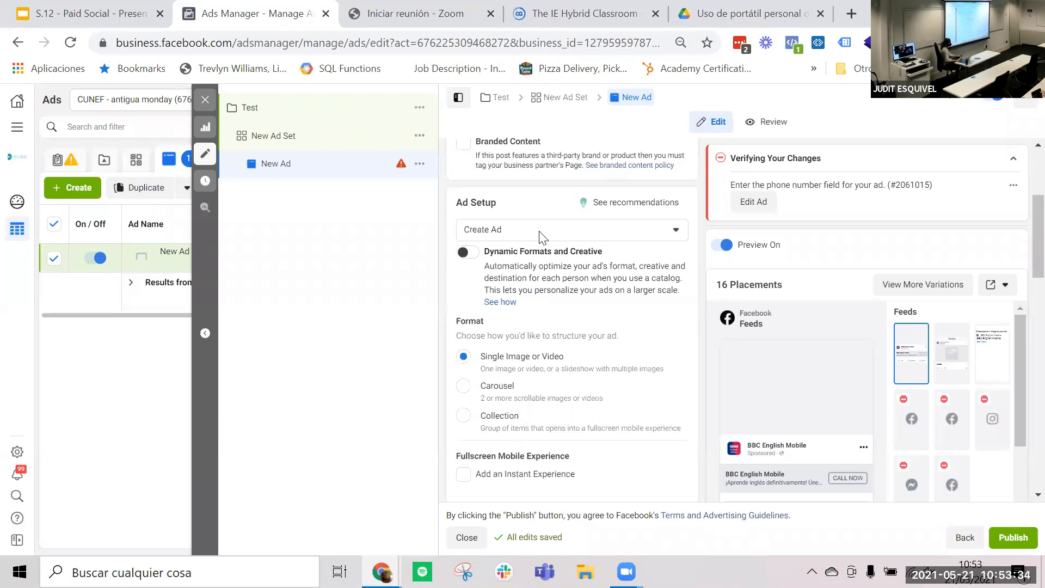
left_click(542, 235)
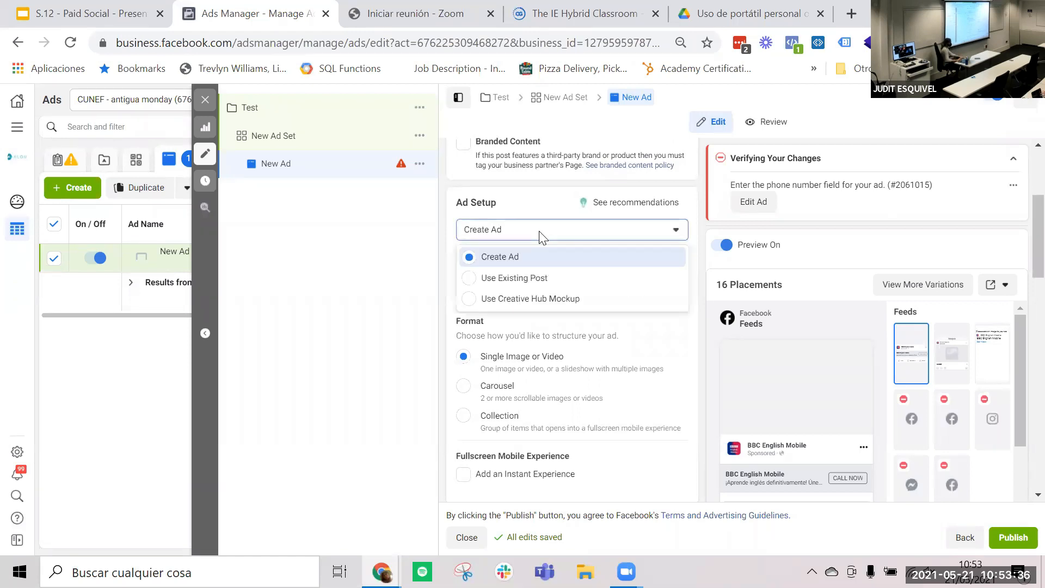
left_click(528, 278)
scroll(559, 370, "down", 2)
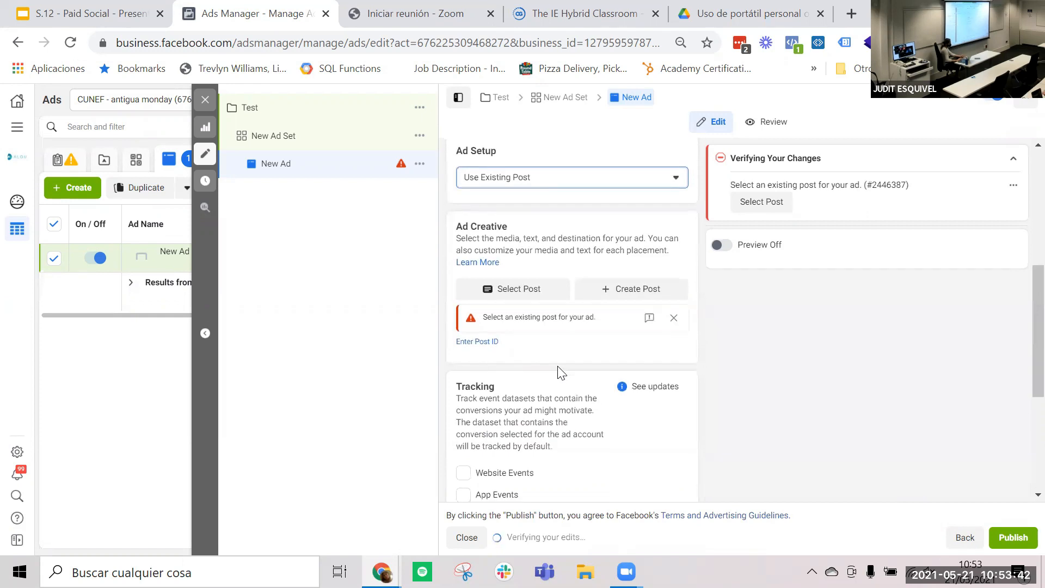
left_click(516, 296)
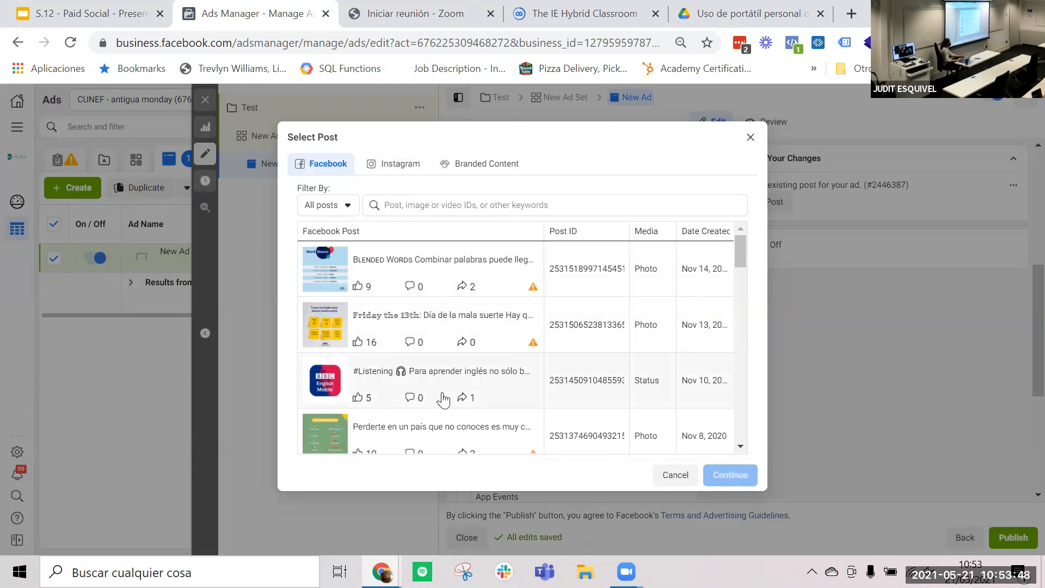
scroll(443, 397, "down", 7)
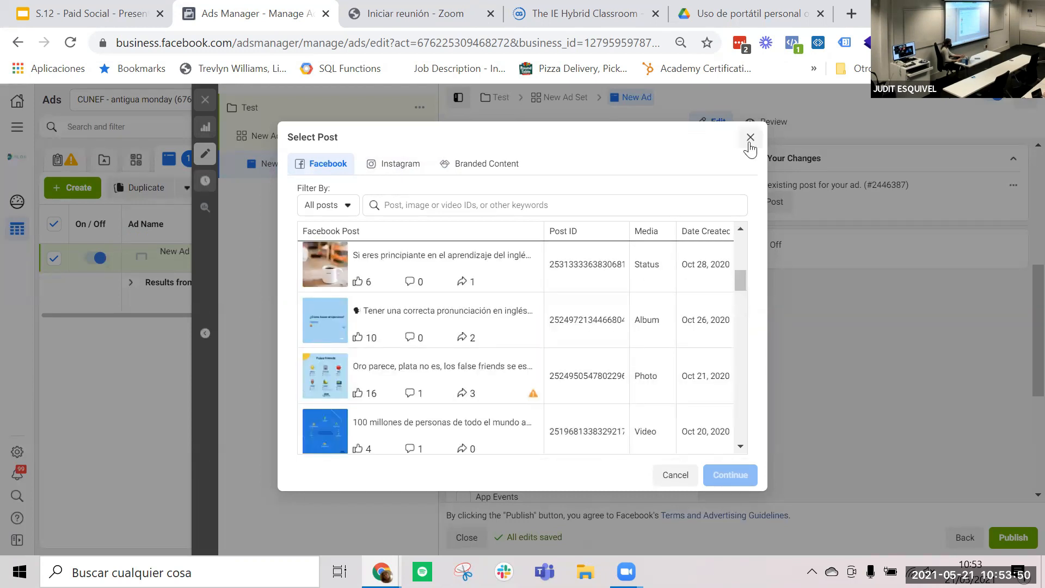
left_click(749, 138)
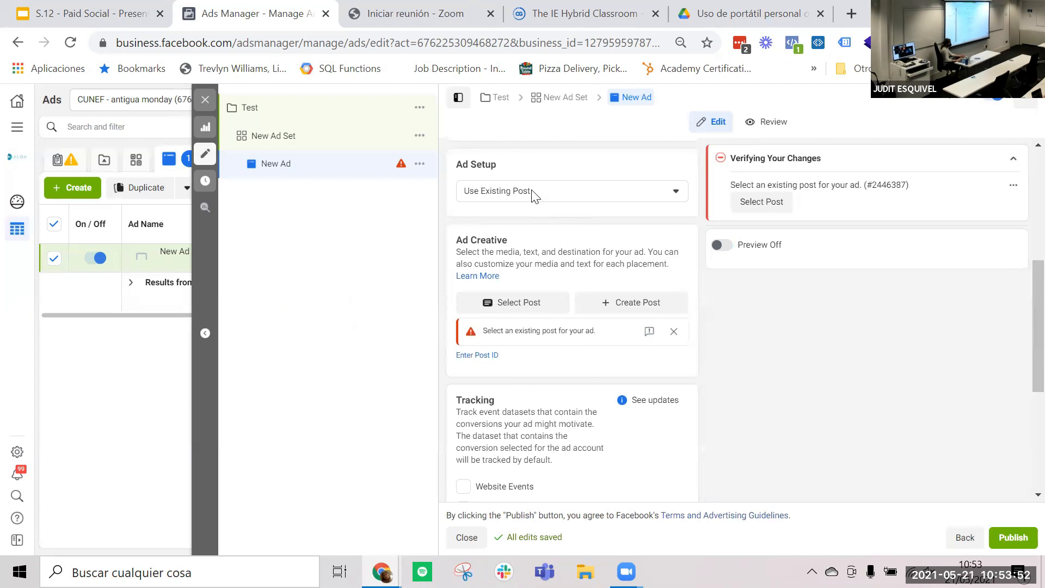
left_click(536, 196)
left_click(520, 218)
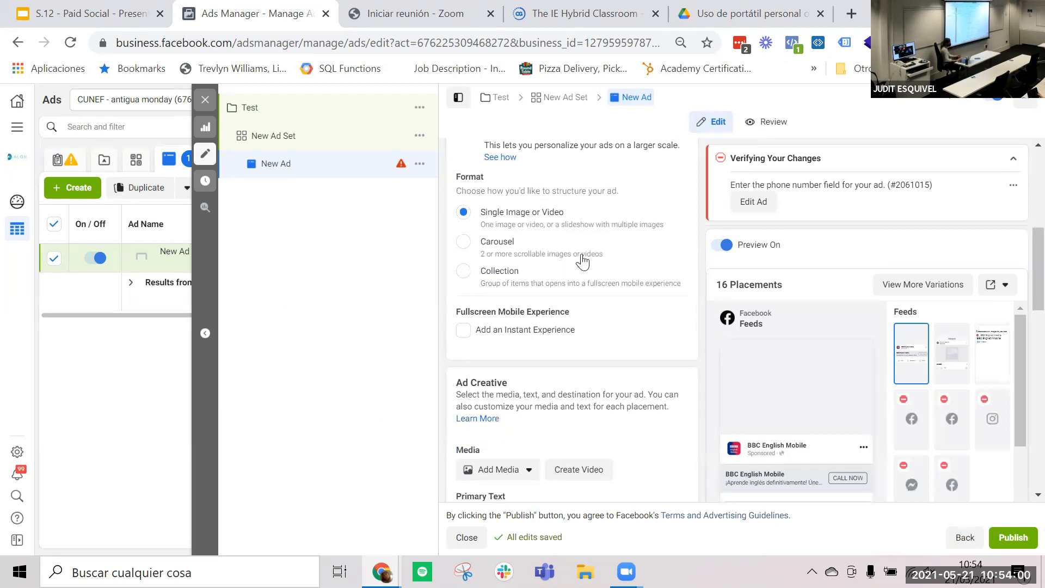
- Examine the ad's format options and its media, primary text and headline fields without entering any text
scroll(584, 262, "down", 1)
scroll(584, 261, "down", 2)
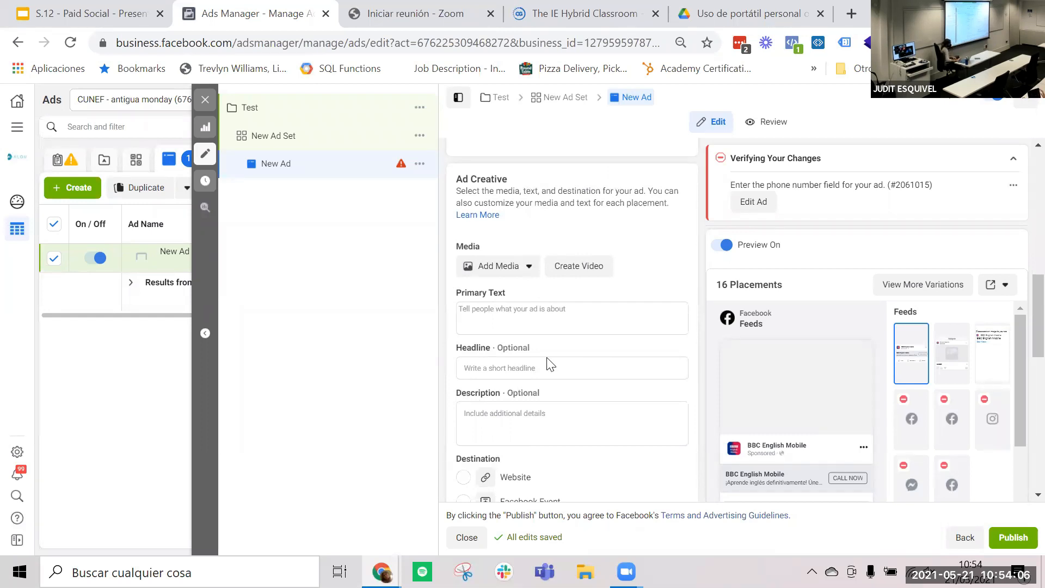
left_click(493, 321)
scroll(494, 326, "down", 2)
left_click(473, 294)
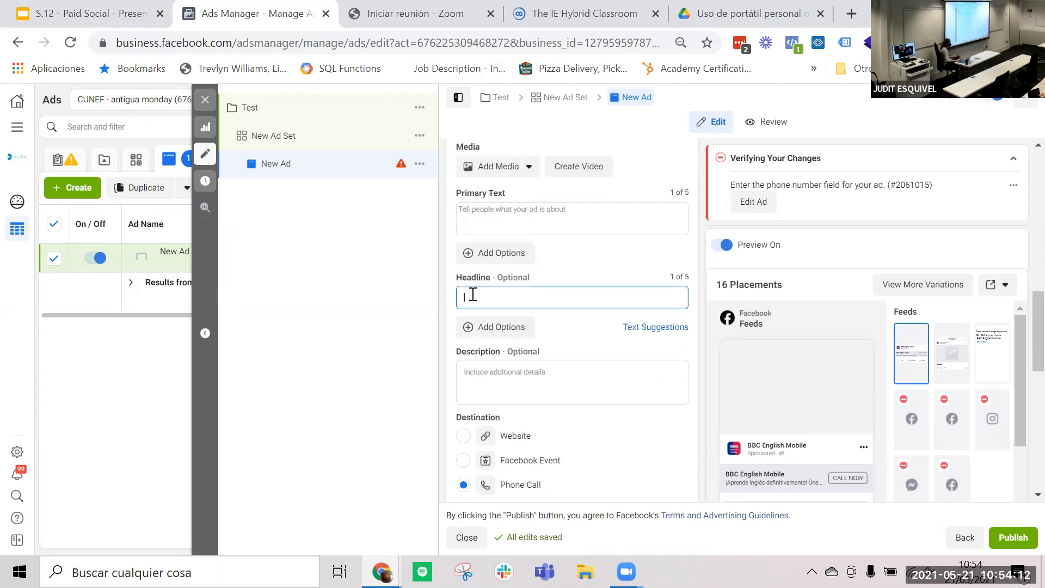
- Set the ad's destination to Website and open the Website URL field for entry
scroll(473, 293, "down", 5)
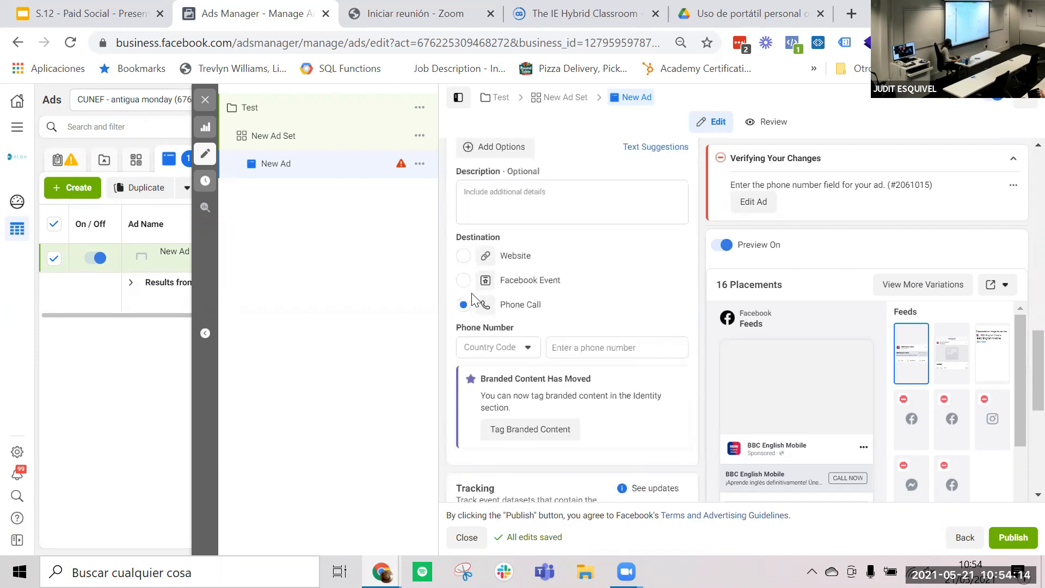
scroll(473, 298, "up", 3)
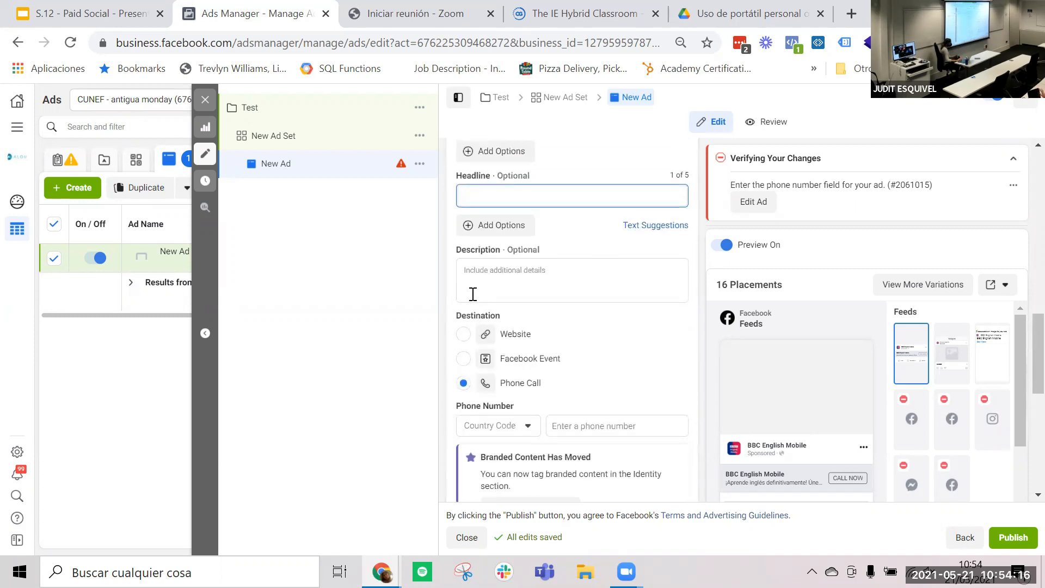
left_click(463, 334)
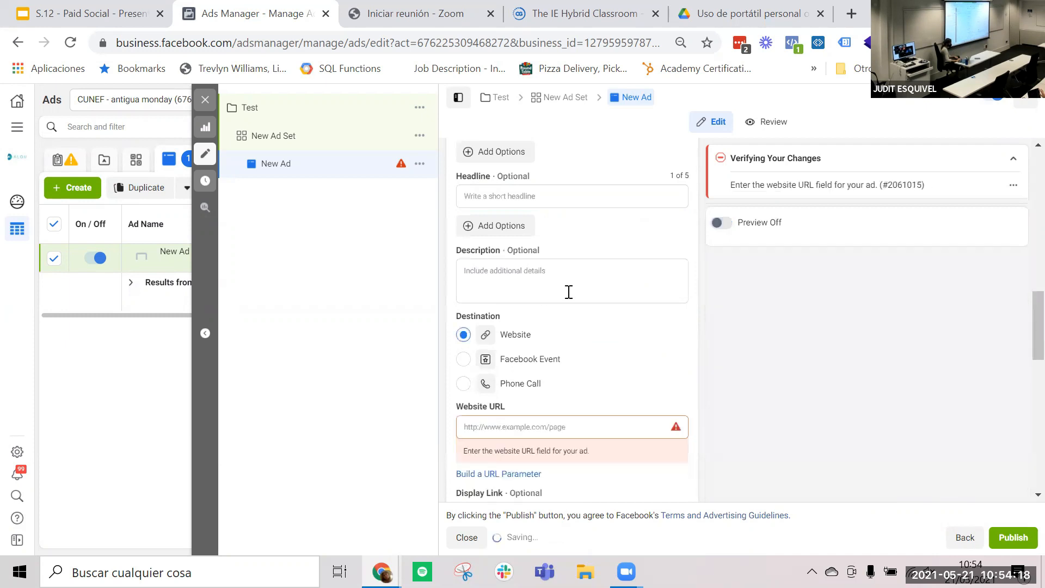
left_click(490, 427)
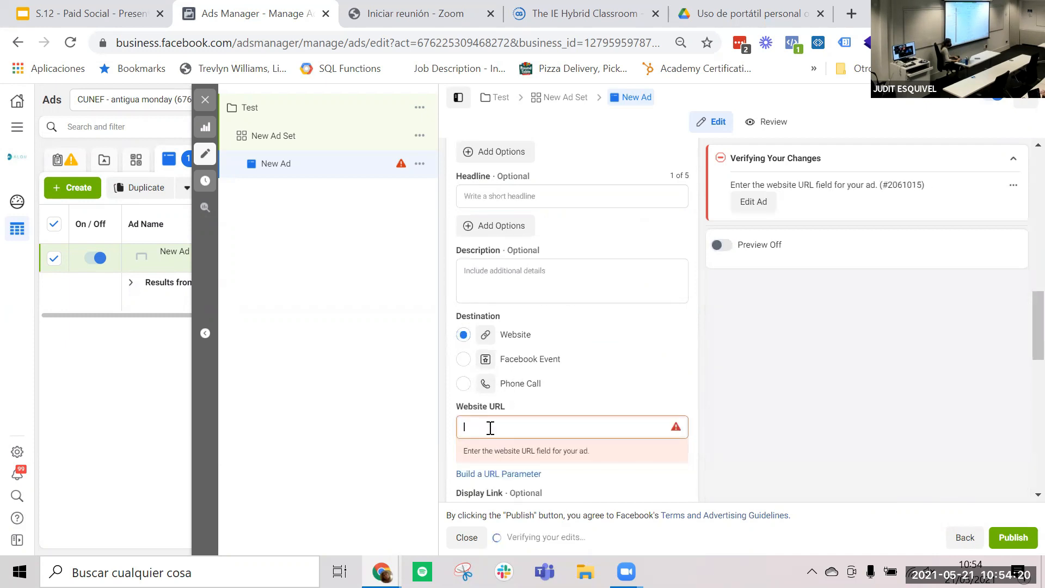
scroll(492, 433, "down", 2)
scroll(506, 435, "up", 2)
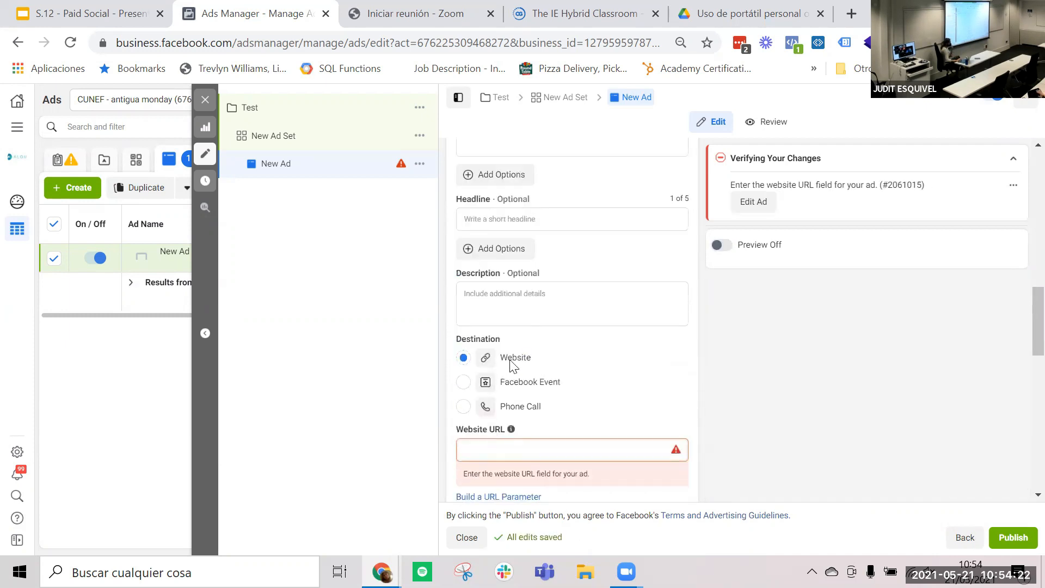
- Examine the ad's description field and the Tracking section's event, URL parameter and view tag settings
left_click(495, 307)
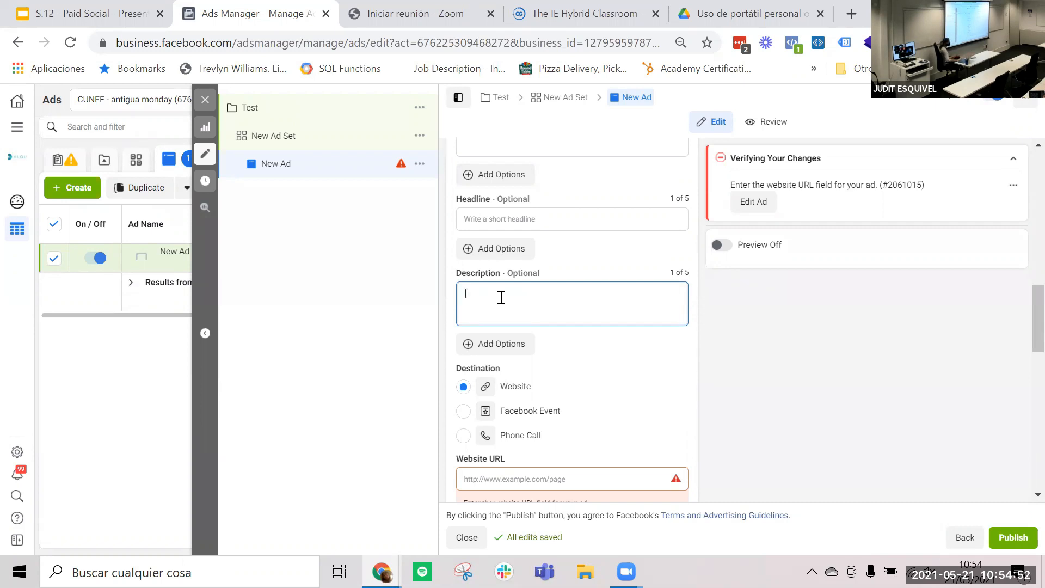
left_click(575, 254)
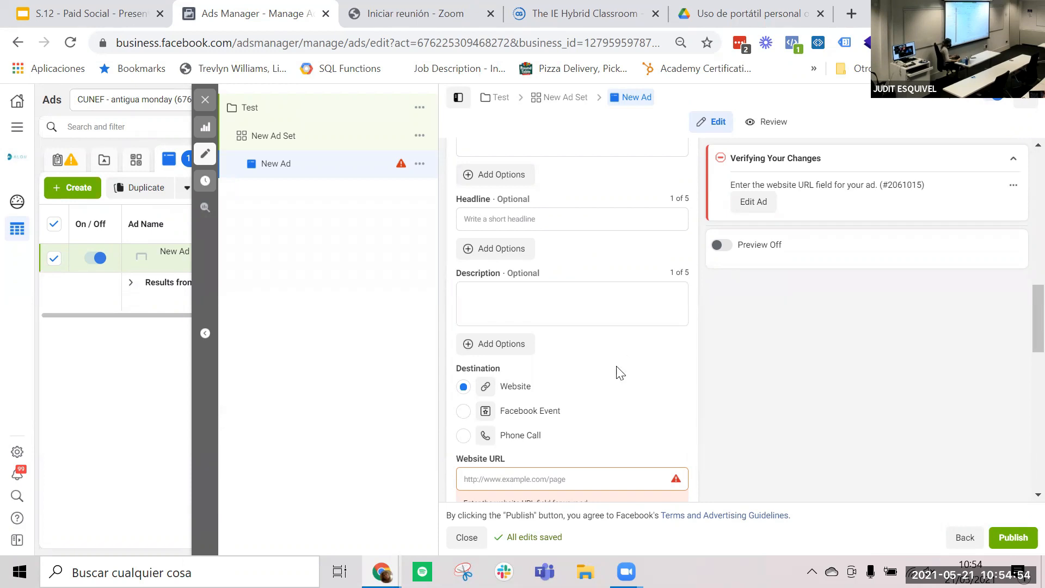
scroll(617, 369, "down", 6)
scroll(621, 370, "down", 5)
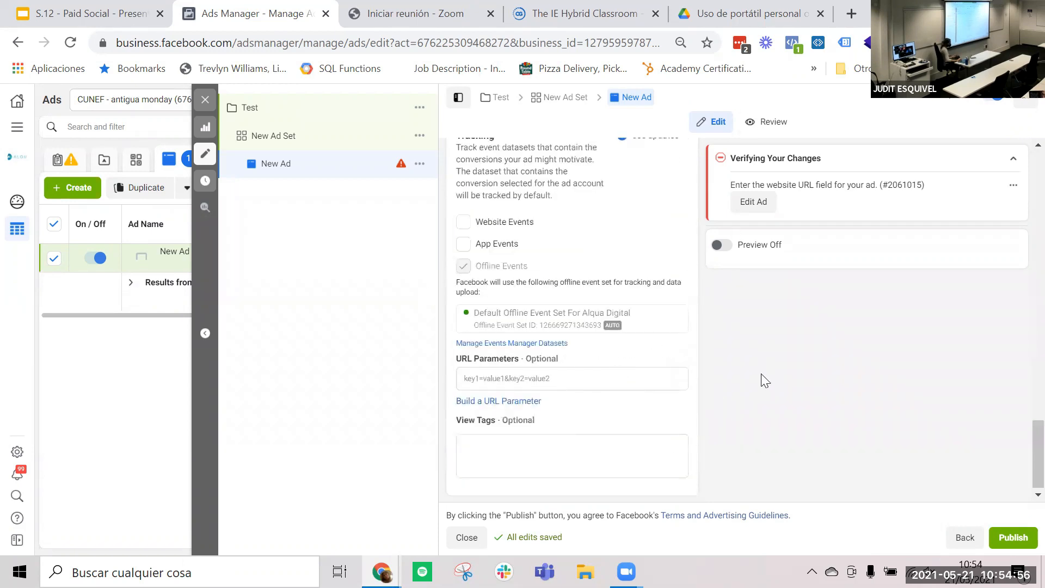